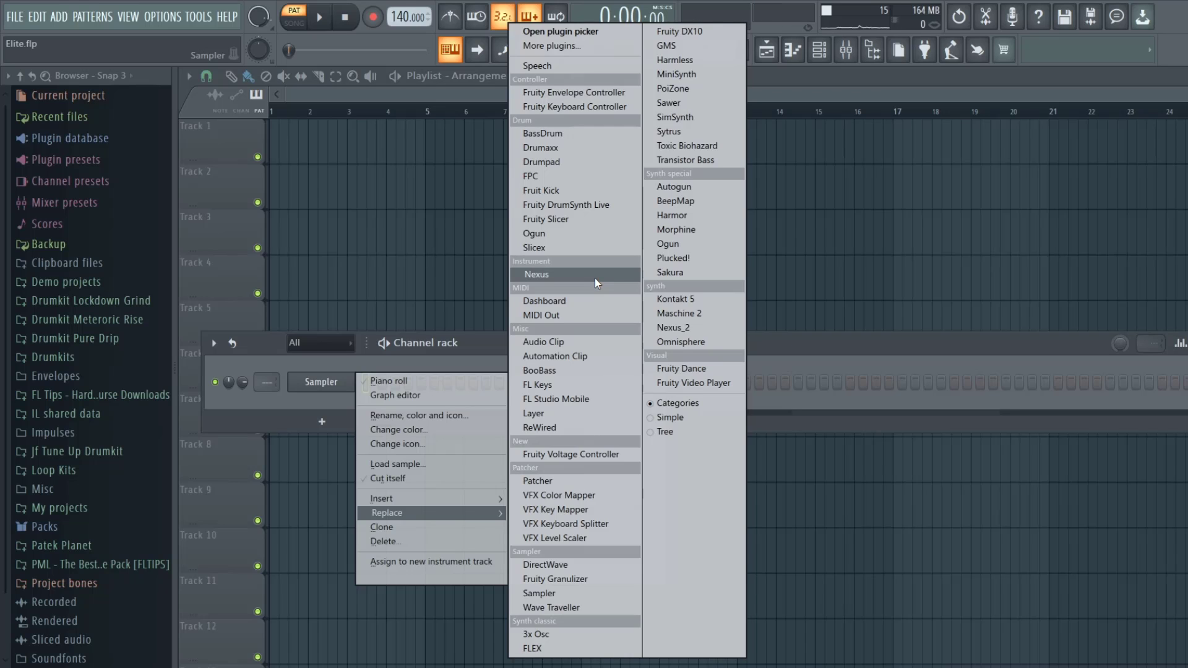
Replace the Sampler channel with Nexus, browsing its Piano presets, and open the Nexus channel's piano roll
{"action": "left_click", "coordinate": [595, 277]}
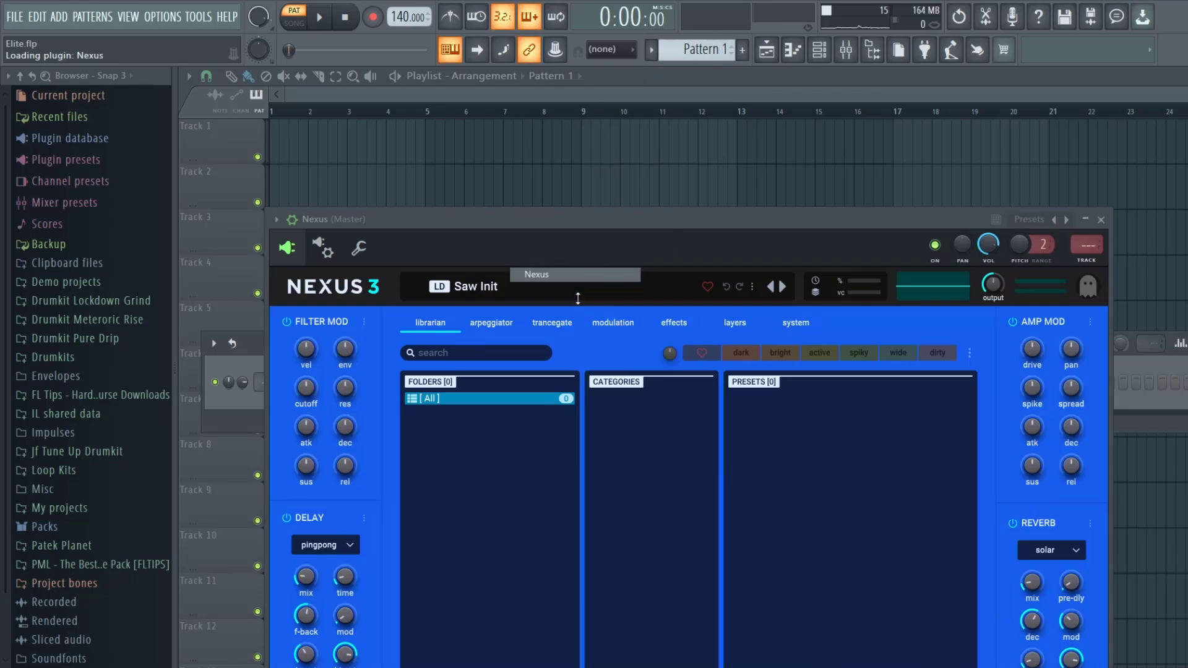
{"action": "left_click_drag", "start_coordinate": [660, 219], "coordinate": [648, 79]}
{"action": "left_click", "coordinate": [684, 474]}
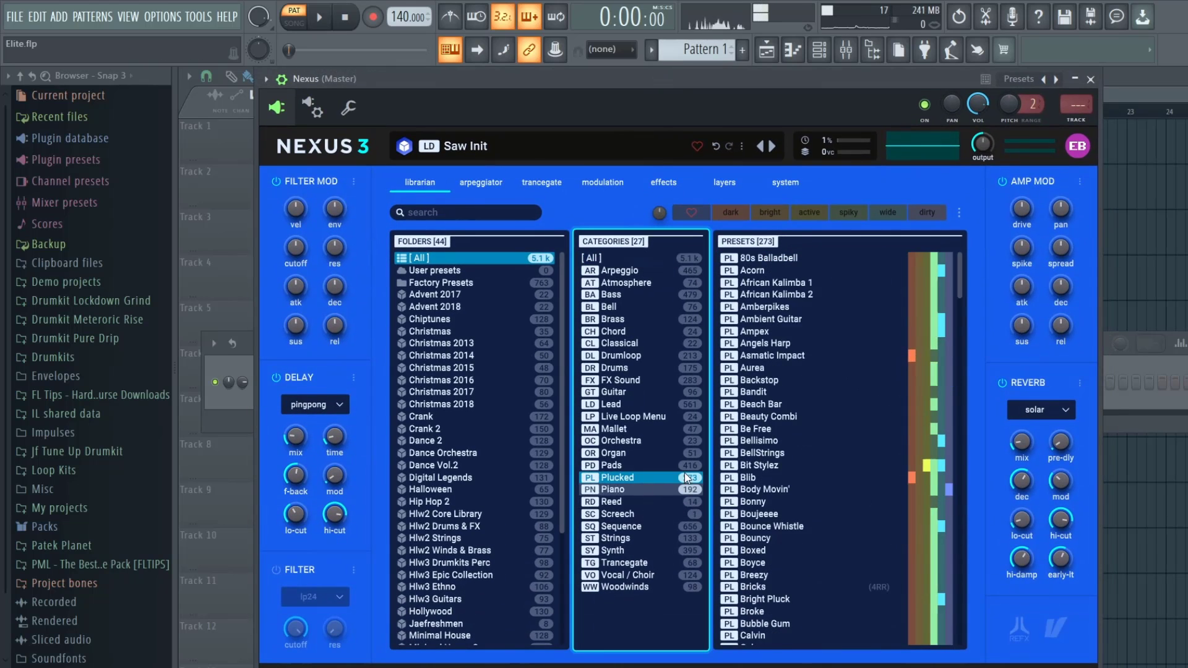
{"action": "left_click", "coordinate": [644, 488]}
{"action": "scroll", "coordinate": [779, 473], "scroll_direction": "down", "scroll_amount": 10}
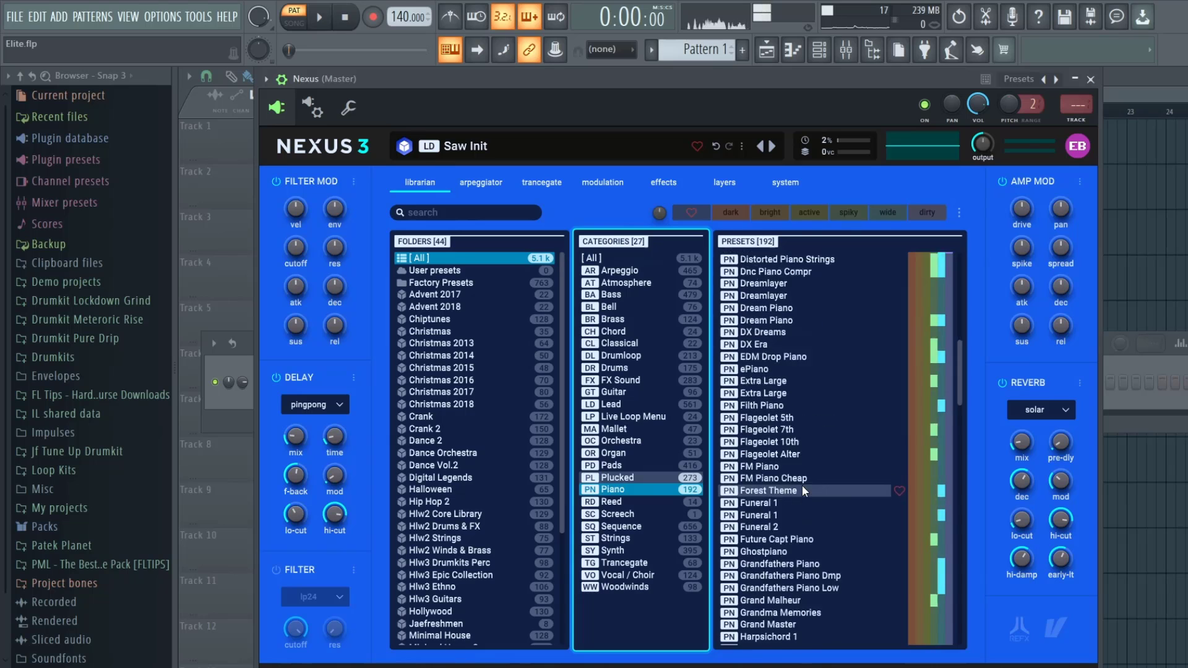
{"action": "scroll", "coordinate": [803, 486], "scroll_direction": "down", "scroll_amount": 20}
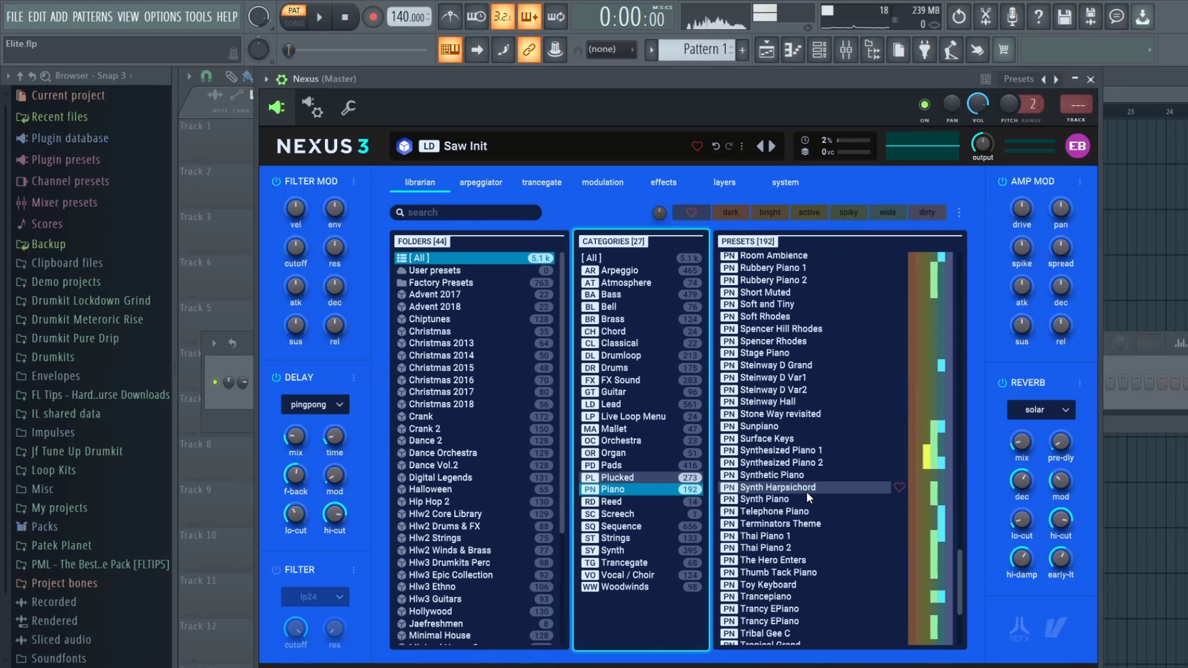
{"action": "scroll", "coordinate": [807, 490], "scroll_direction": "down", "scroll_amount": 2}
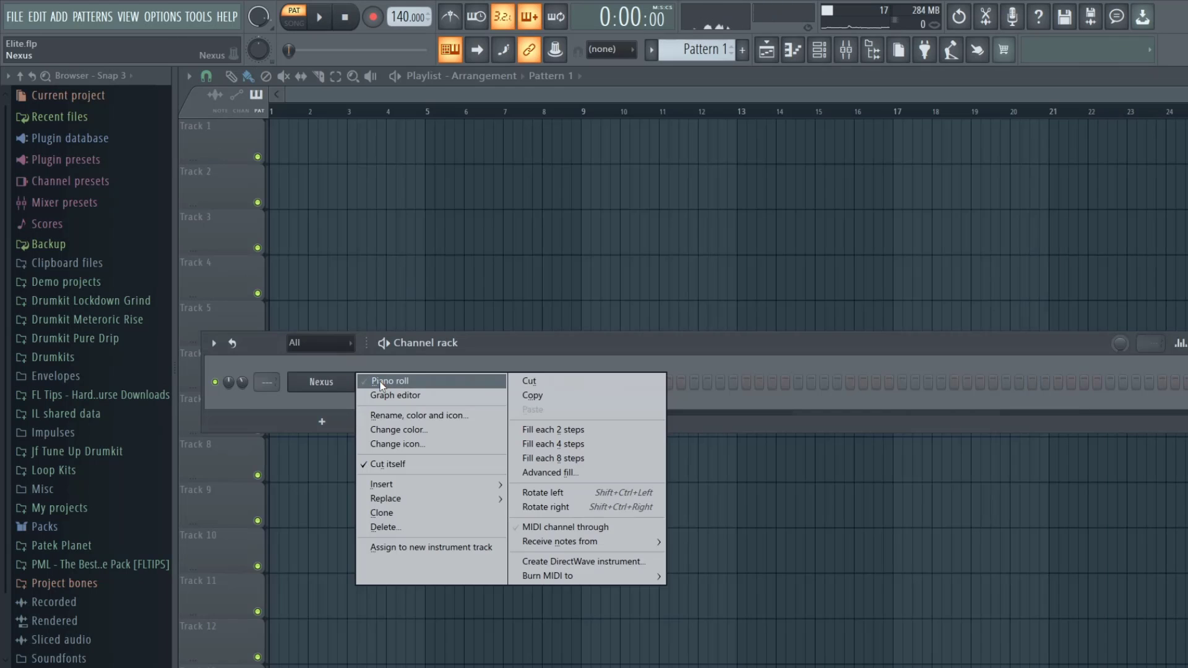
{"action": "left_click", "coordinate": [378, 378]}
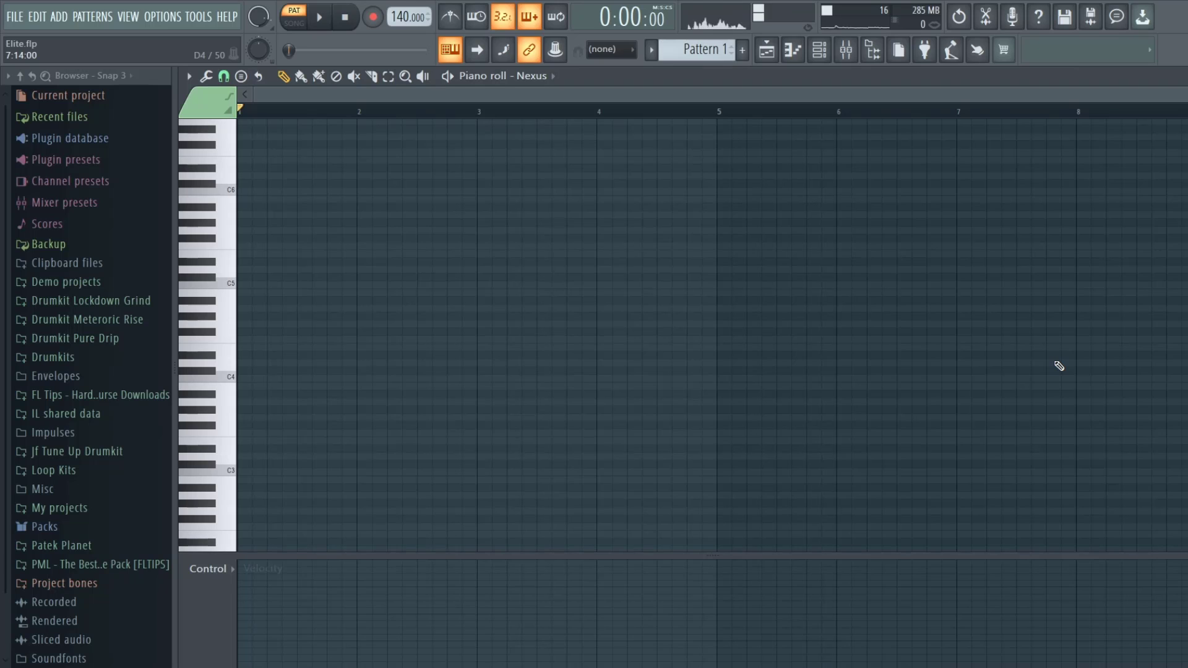
Draw a one-bar chord of G4, B4 and E5 at bar 1
{"action": "left_click", "coordinate": [242, 323]}
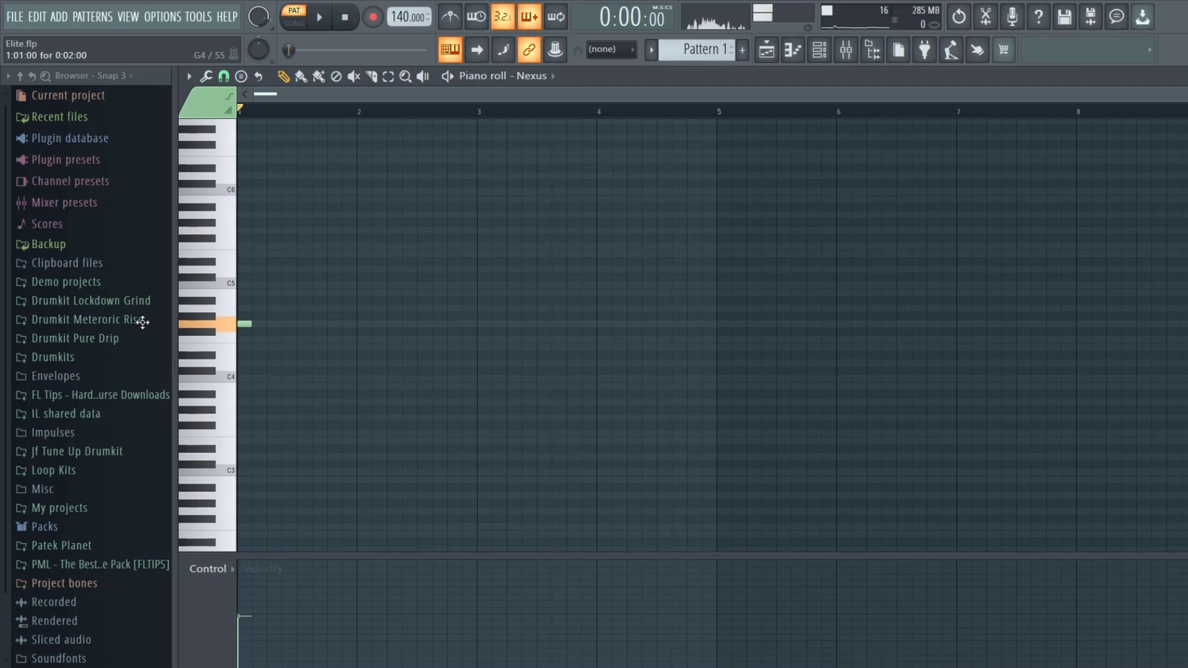
{"action": "left_click_drag", "start_coordinate": [250, 324], "coordinate": [355, 324]}
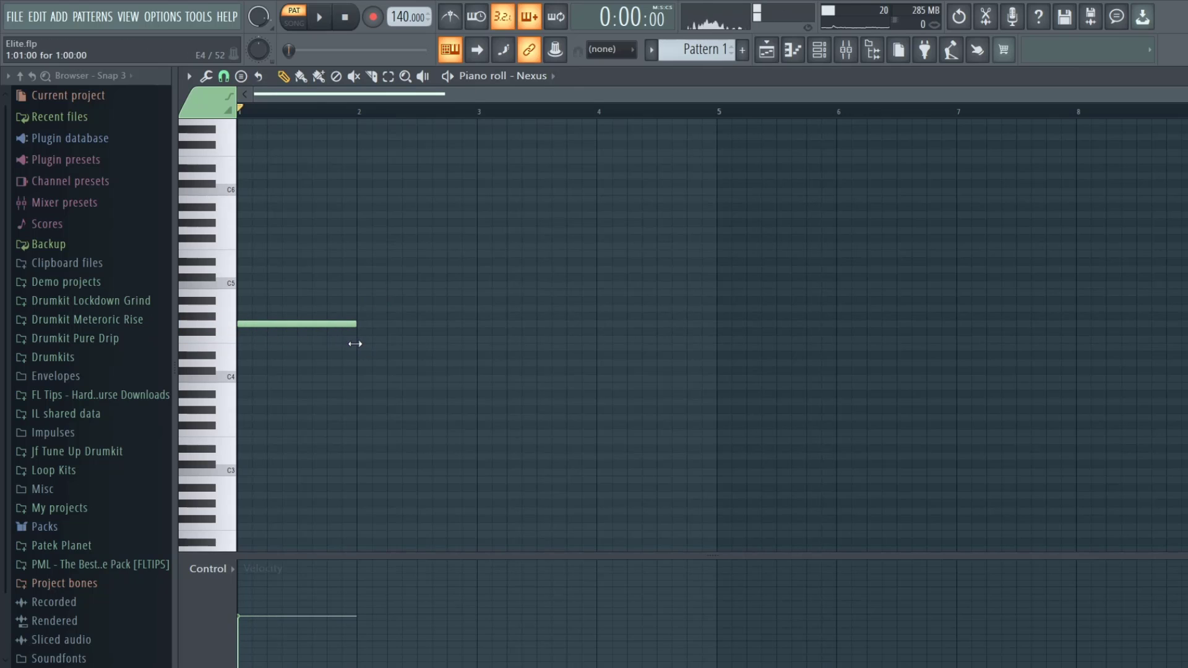
{"action": "left_click", "coordinate": [243, 293]}
{"action": "left_click", "coordinate": [244, 254]}
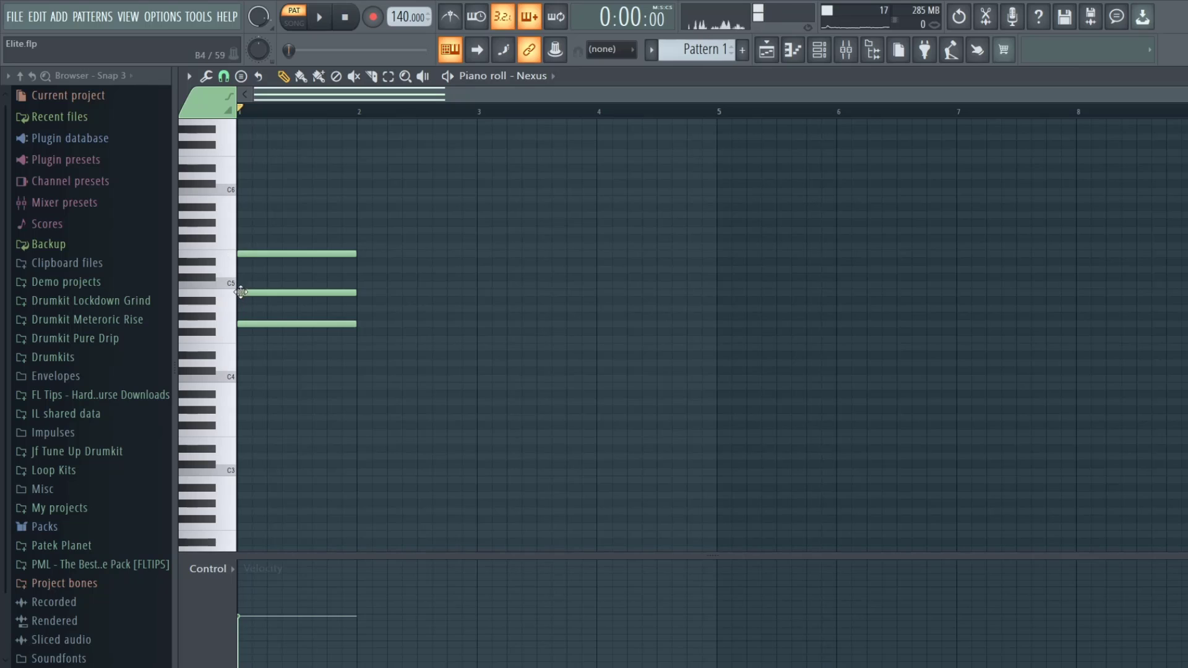
Stagger the chord so B4 starts half a beat and E5 one beat after the G4 note
{"action": "left_click_drag", "start_coordinate": [257, 293], "coordinate": [272, 300]}
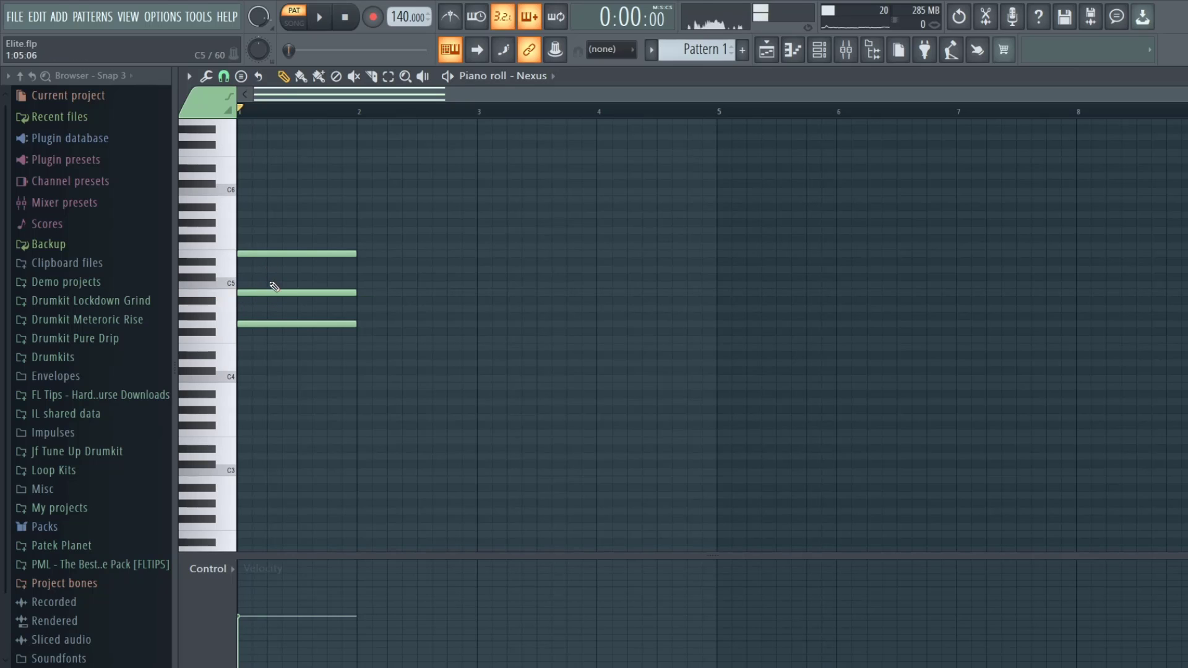
{"action": "left_click", "coordinate": [270, 293]}
{"action": "left_click_drag", "start_coordinate": [262, 254], "coordinate": [290, 256]}
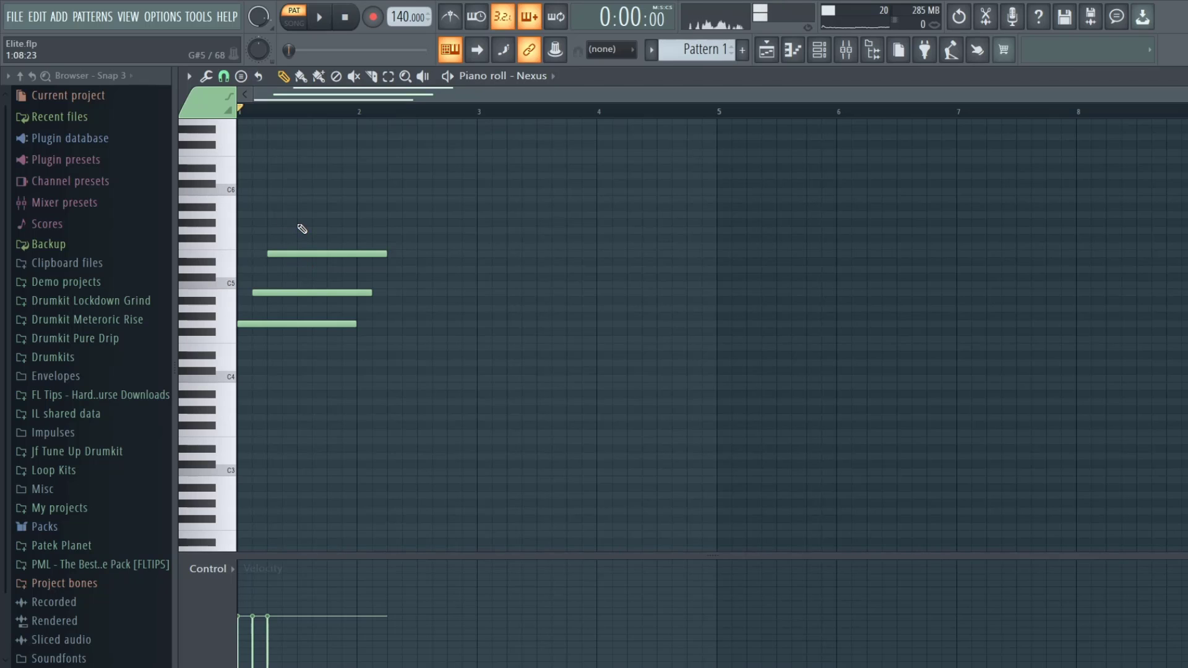
Erase the three staggered notes of the chord
{"action": "right_click", "coordinate": [306, 254]}
{"action": "right_click", "coordinate": [308, 292]}
{"action": "right_click", "coordinate": [308, 323]}
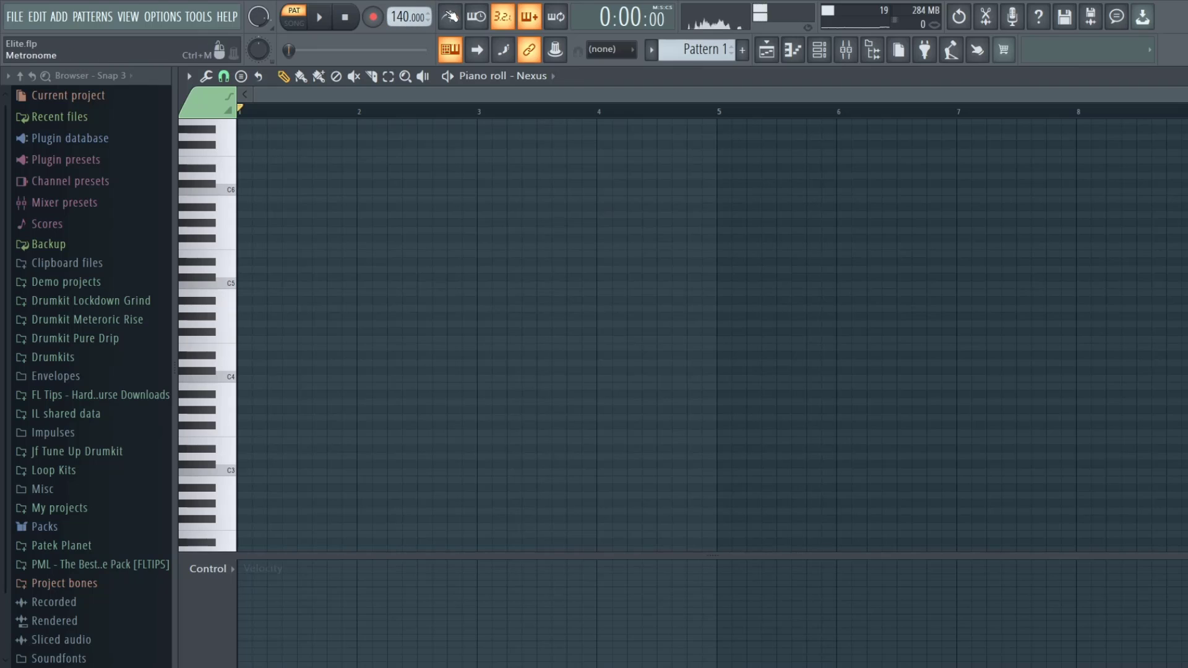
Record F, Am, F, Am and Em triads at bars 1, 2, 4, 5 and 6 with the metronome on
{"action": "left_click", "coordinate": [450, 16]}
{"action": "left_click", "coordinate": [373, 17]}
{"action": "left_click", "coordinate": [321, 17]}
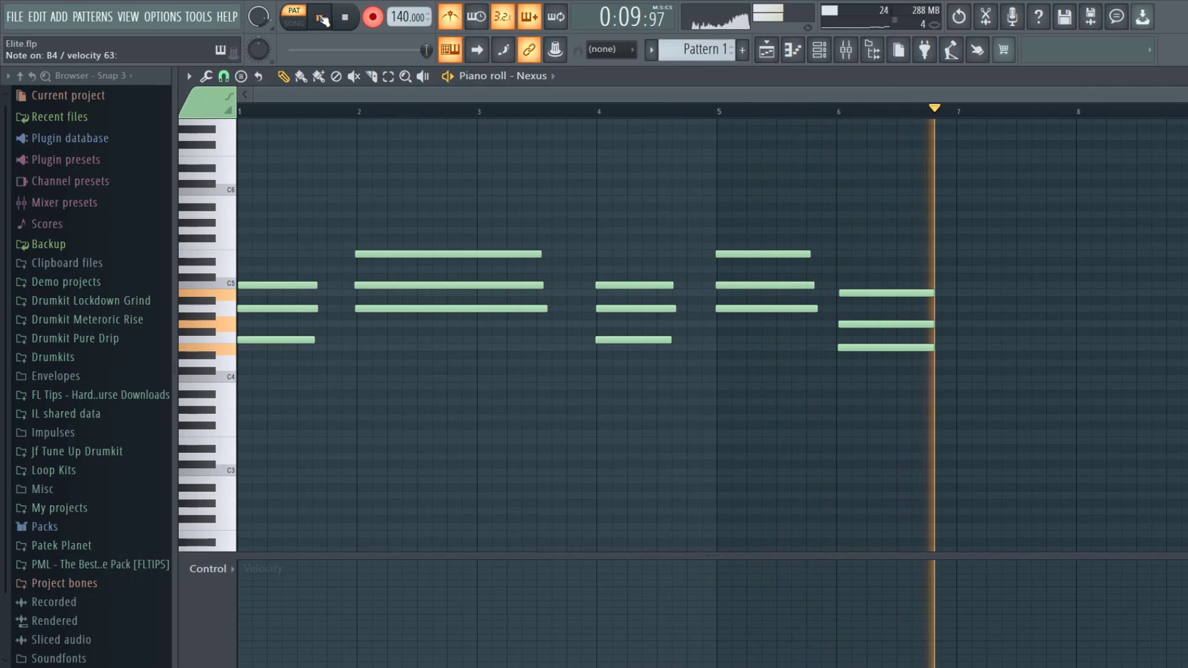
{"action": "left_click", "coordinate": [322, 19]}
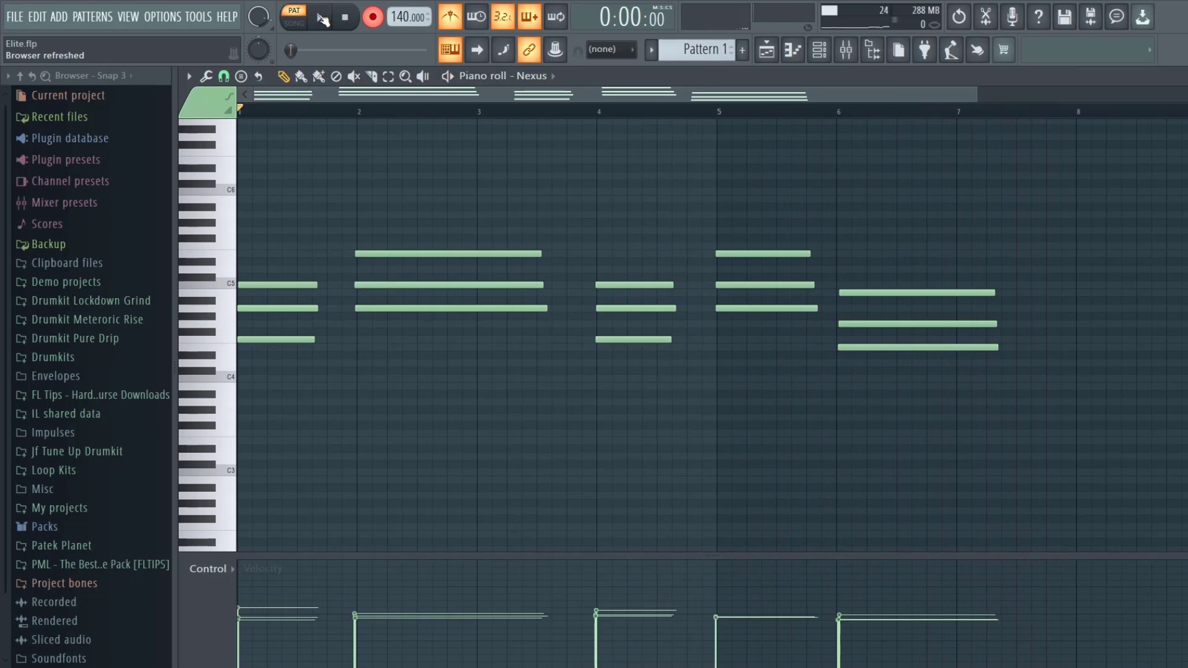
Quantize the recorded triads and lengthen each to meet the next, using a temporary note at bar 9 as the end point
{"action": "scroll", "coordinate": [928, 161], "scroll_direction": "down", "scroll_amount": 2}
{"action": "left_click", "coordinate": [994, 371]}
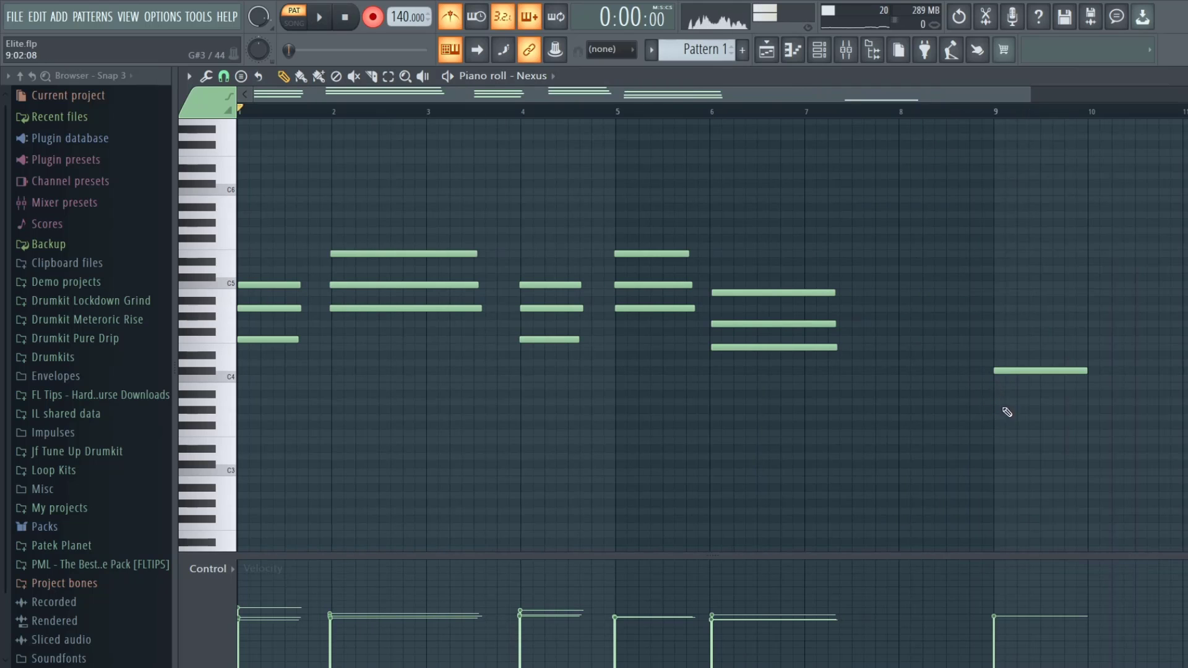
{"action": "key", "text": "alt+l"}
{"action": "left_click", "coordinate": [701, 265]}
{"action": "key", "text": "ctrl+q"}
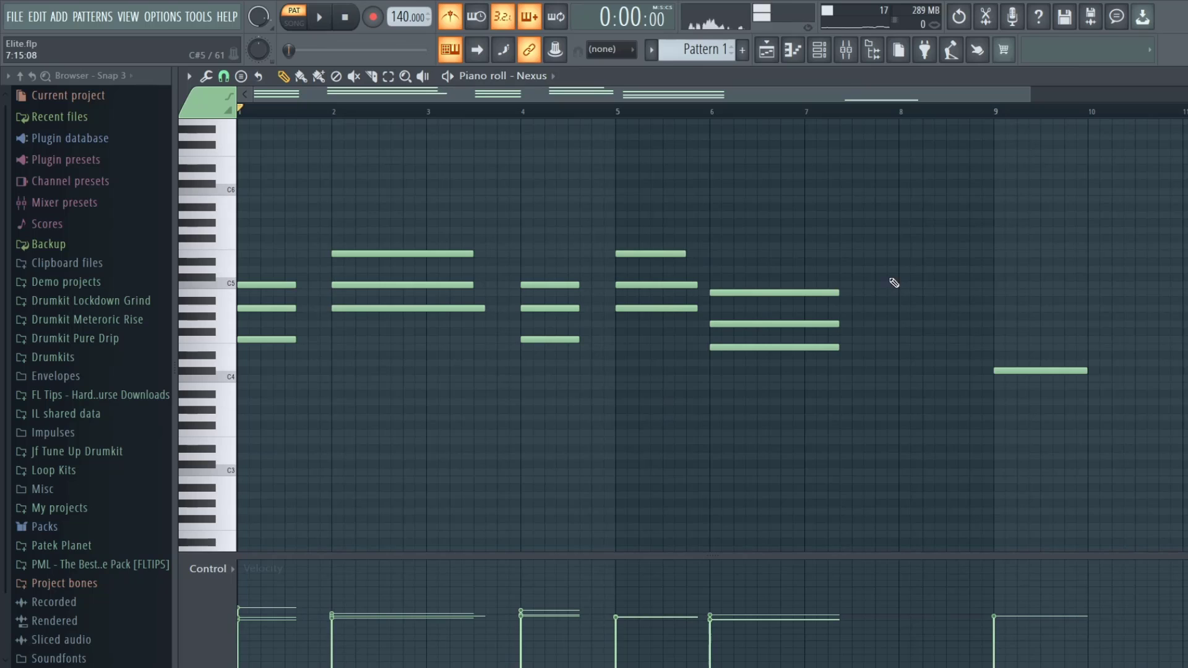
{"action": "key", "text": "alt+l"}
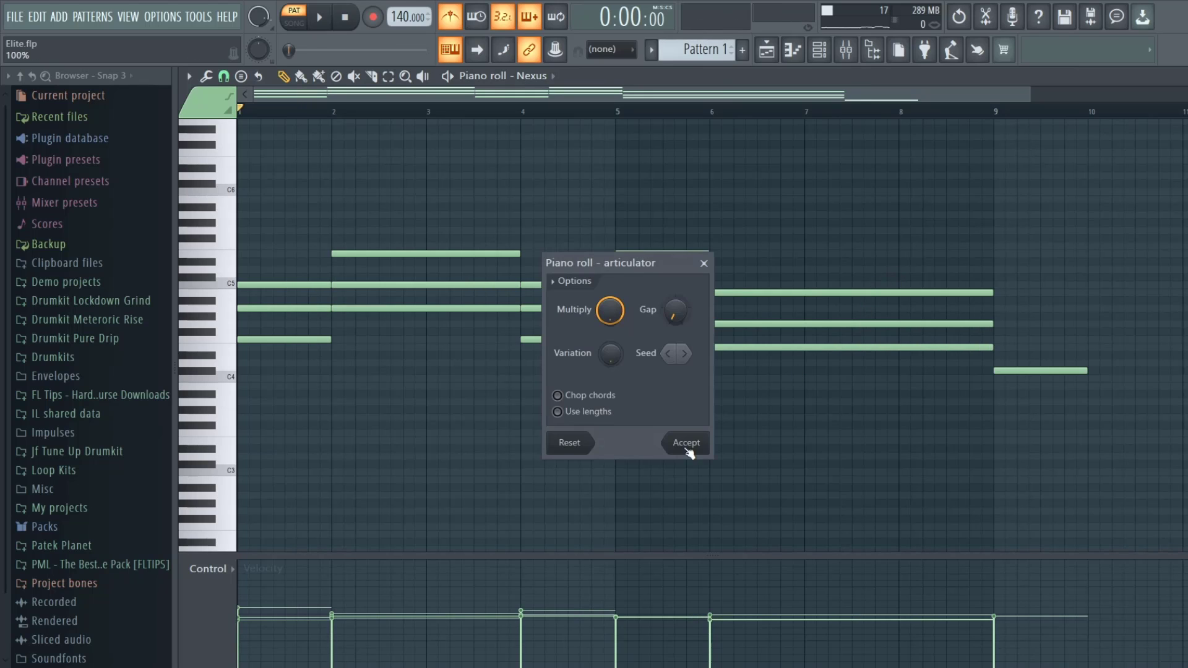
{"action": "left_click", "coordinate": [687, 448]}
{"action": "right_click", "coordinate": [1039, 371]}
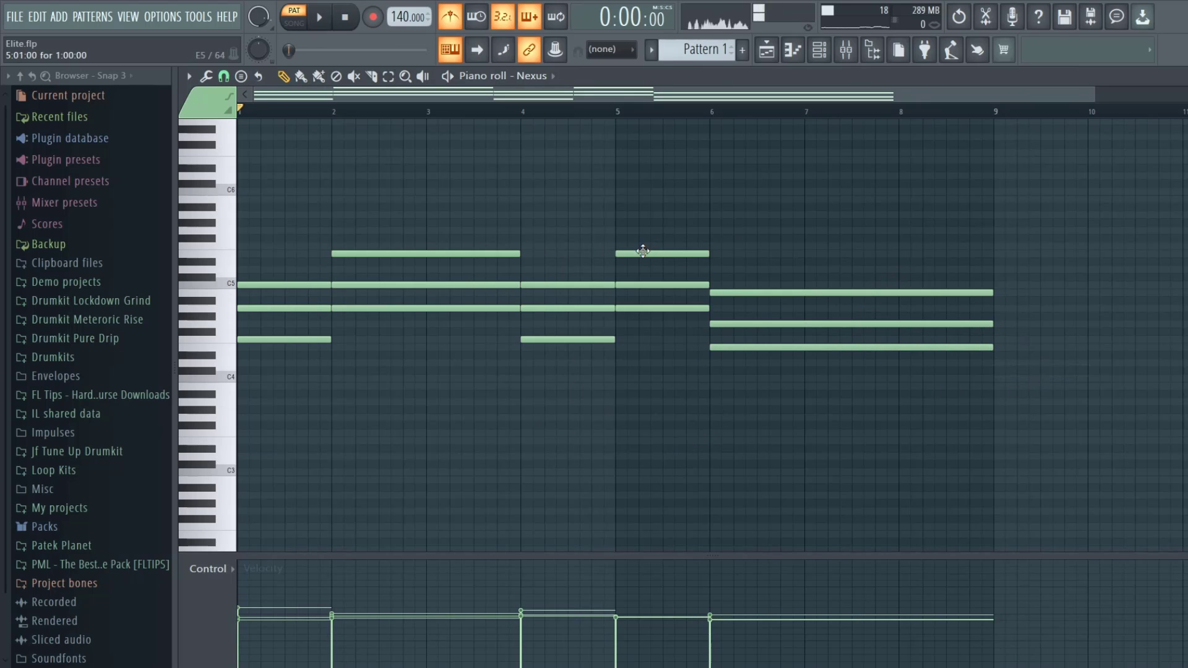
Play back the triad progression from the start with the metronome off
{"action": "left_click", "coordinate": [451, 18]}
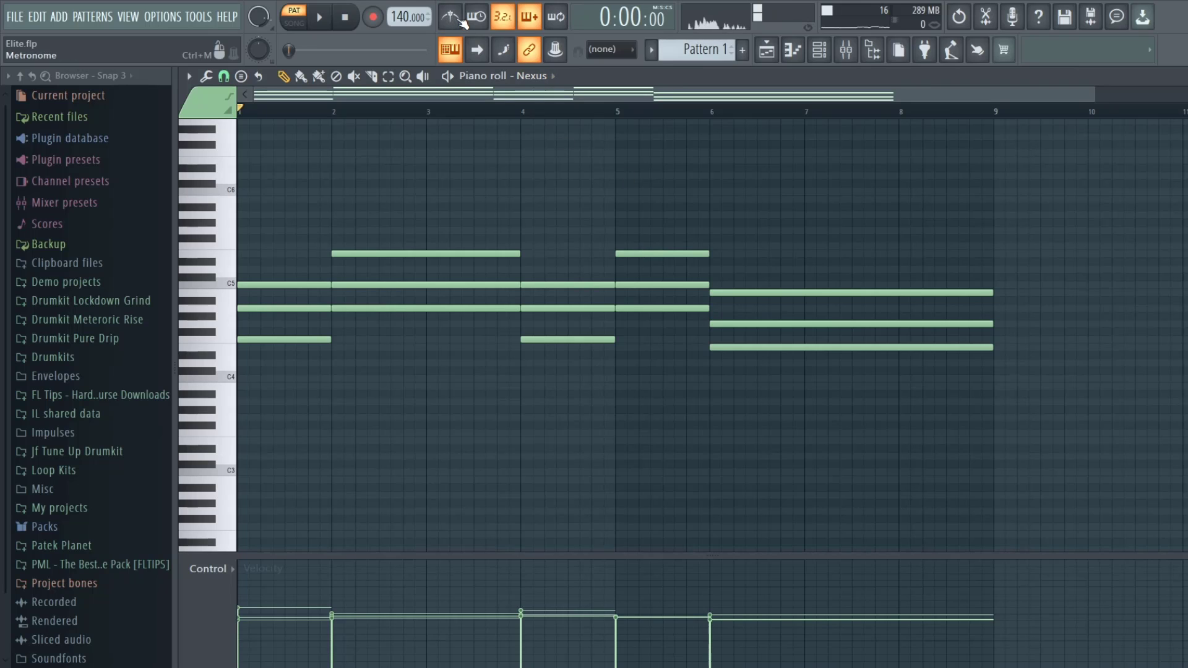
{"action": "left_click", "coordinate": [319, 18]}
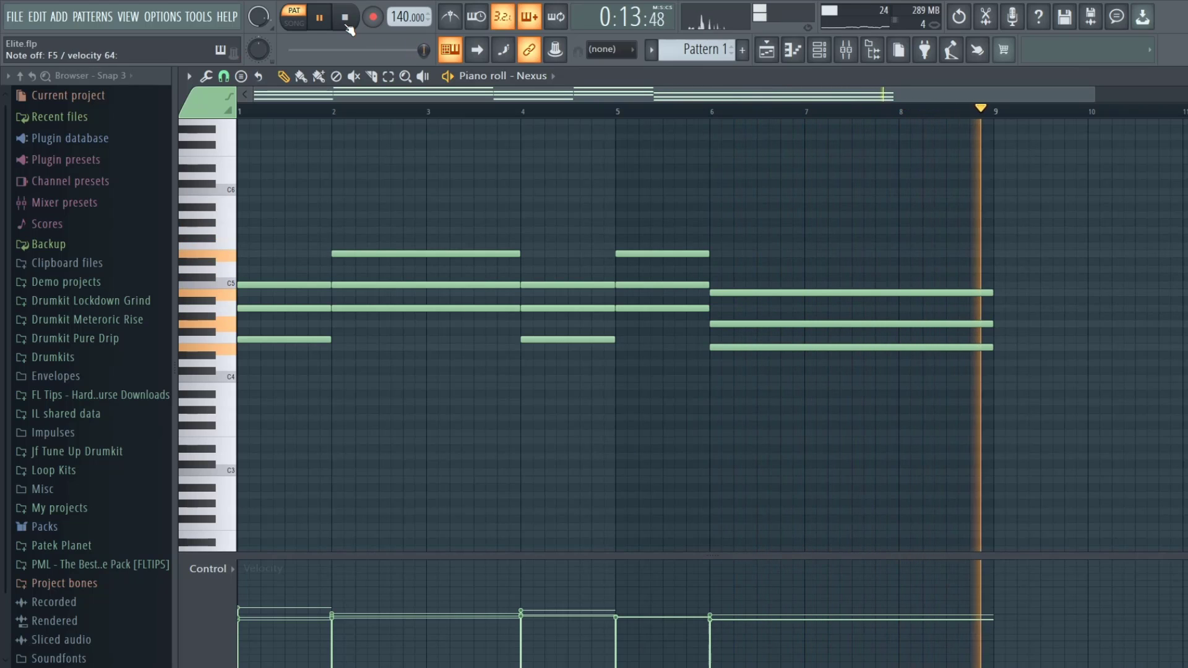
{"action": "left_click", "coordinate": [345, 18]}
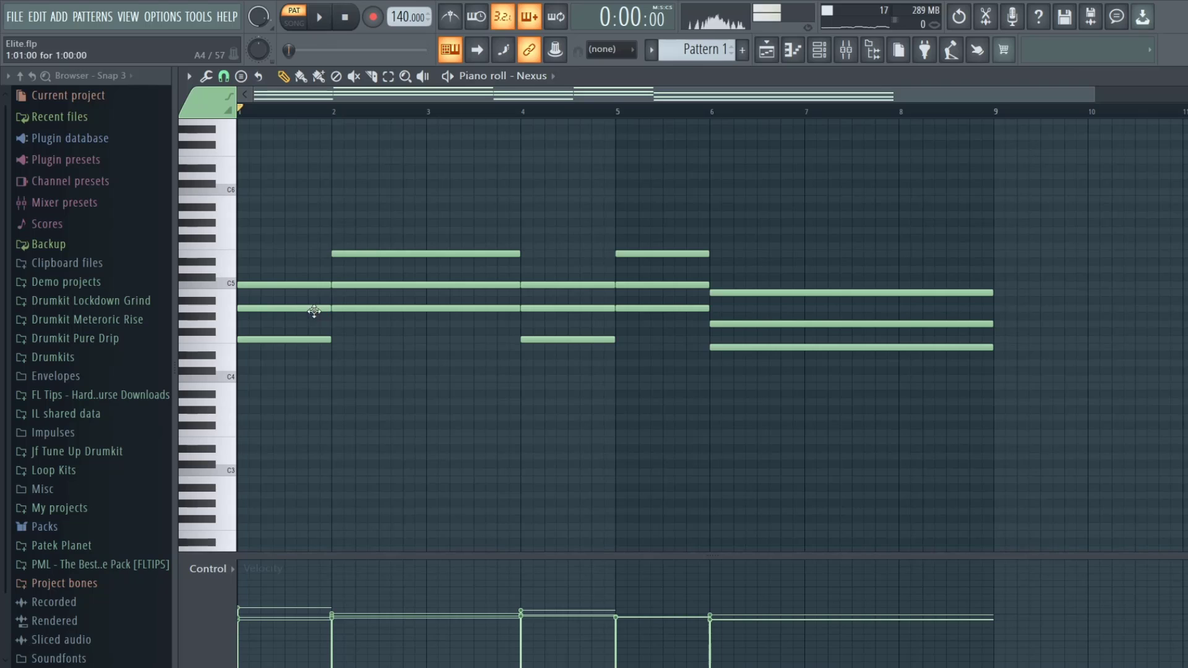
Erase all notes of the triad progression from the piano roll
{"action": "right_click", "coordinate": [369, 253]}
{"action": "right_click", "coordinate": [427, 308]}
{"action": "right_click", "coordinate": [674, 285]}
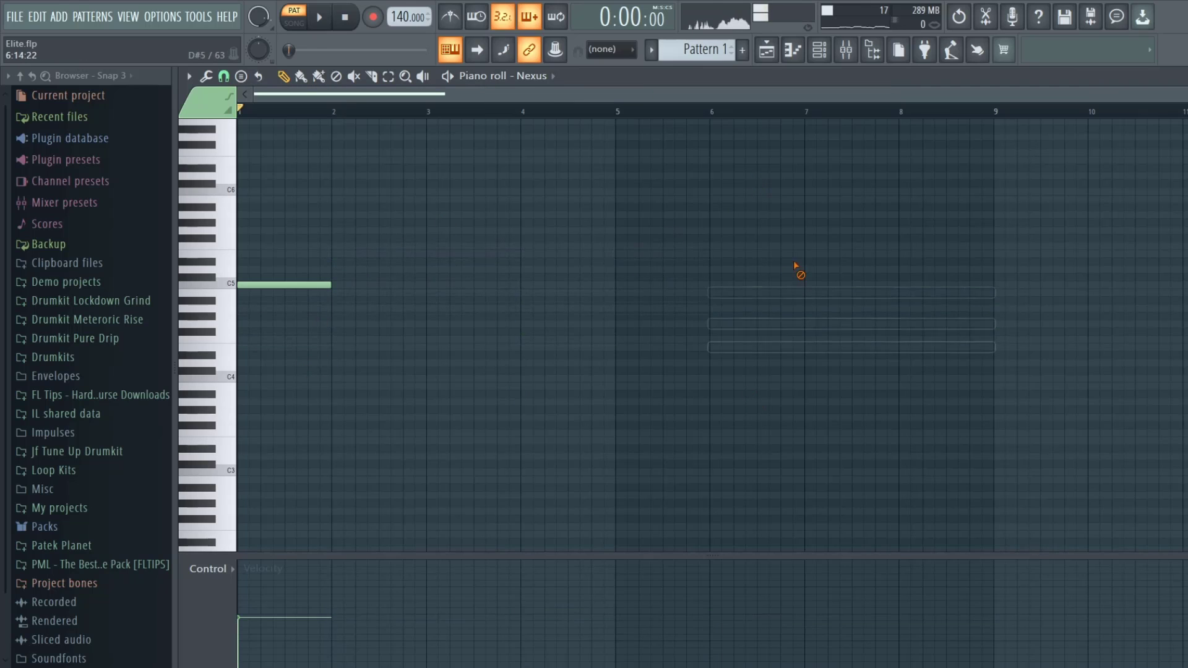
{"action": "right_click", "coordinate": [284, 285]}
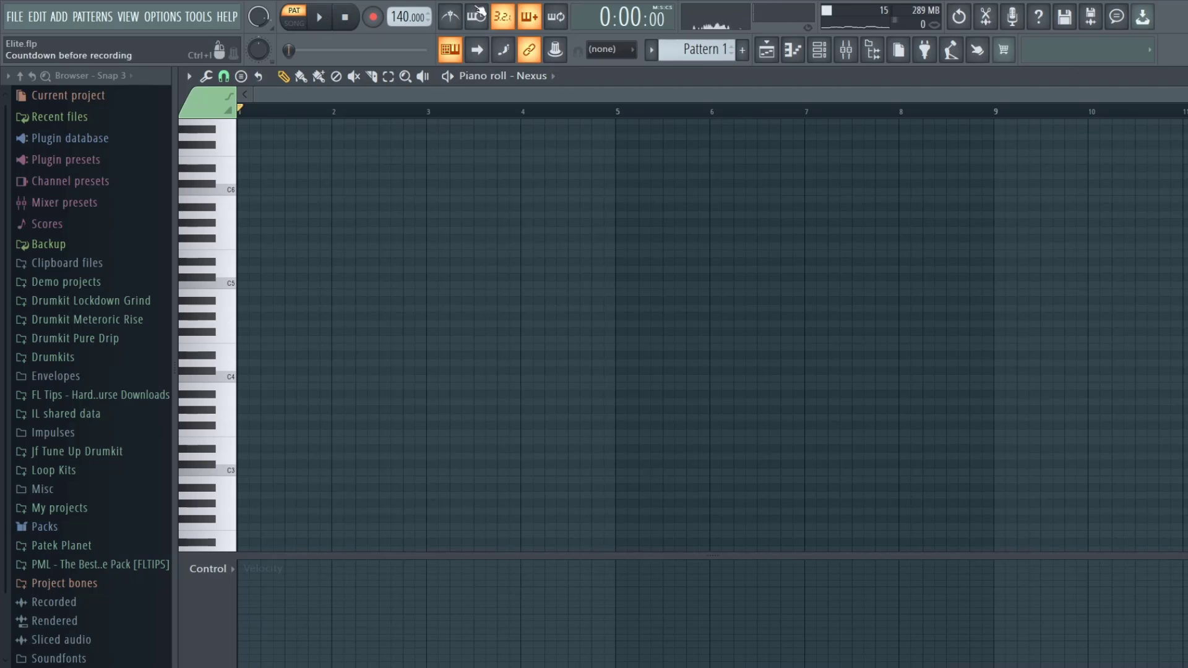
Record five root-fifth-octave chords on F, A, F, A and E across bars 1 to 4 with the metronome on
{"action": "left_click", "coordinate": [449, 17]}
{"action": "left_click", "coordinate": [319, 17]}
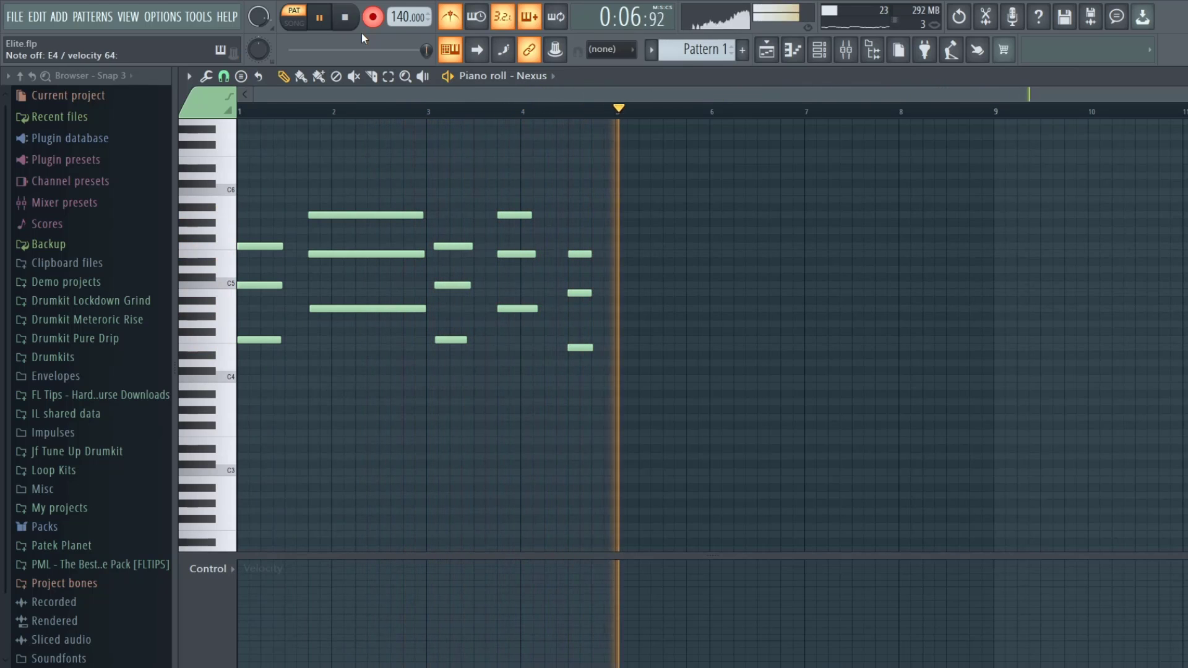
{"action": "key", "text": "space"}
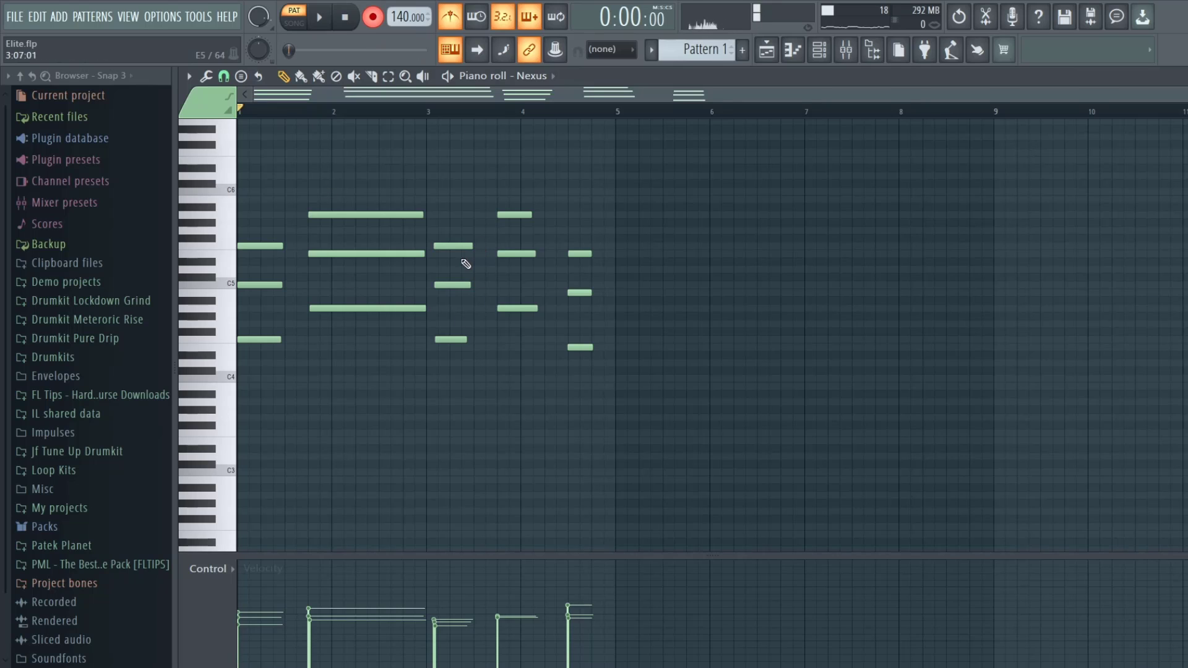
Quantize the new chords and lengthen each to meet the next, using a temporary note at bar 5 as the end point
{"action": "key", "text": "ctrl+q"}
{"action": "left_click", "coordinate": [618, 386]}
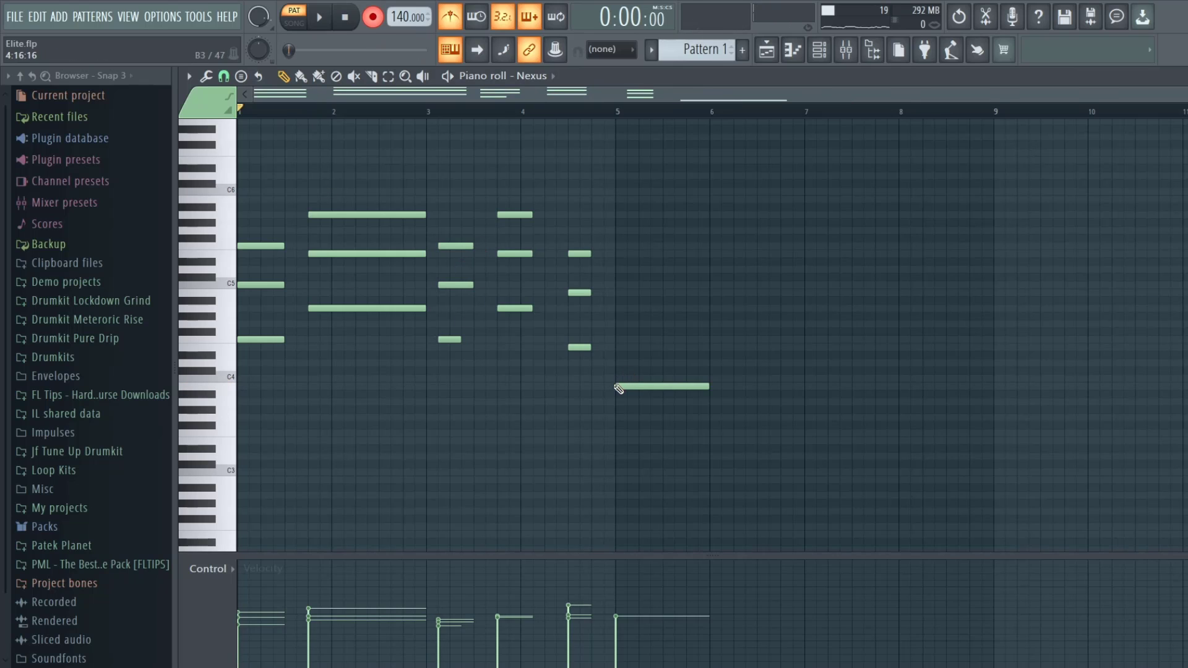
{"action": "key", "text": "alt+l"}
{"action": "left_click", "coordinate": [686, 445]}
{"action": "right_click", "coordinate": [664, 385]}
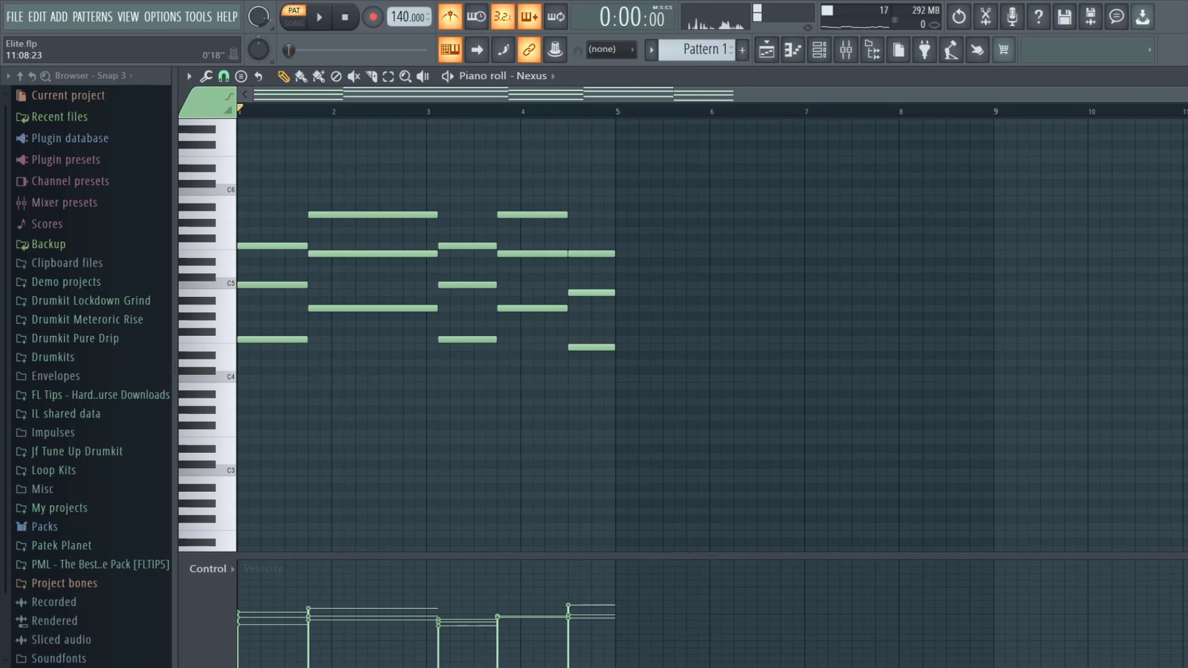
Audition notes on the piano keyboard and examine the note names of the first two chords at close range
{"action": "scroll", "coordinate": [239, 351], "scroll_direction": "up", "scroll_amount": 3, "text": "ctrl"}
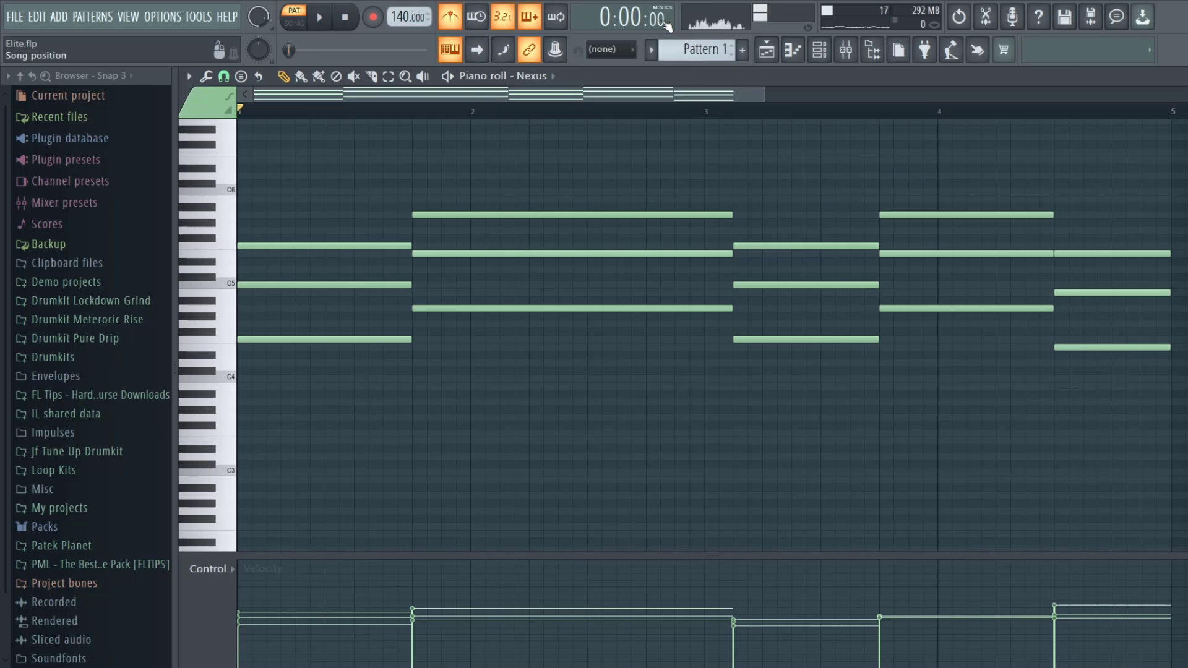
{"action": "left_click_drag", "start_coordinate": [765, 94], "coordinate": [550, 94]}
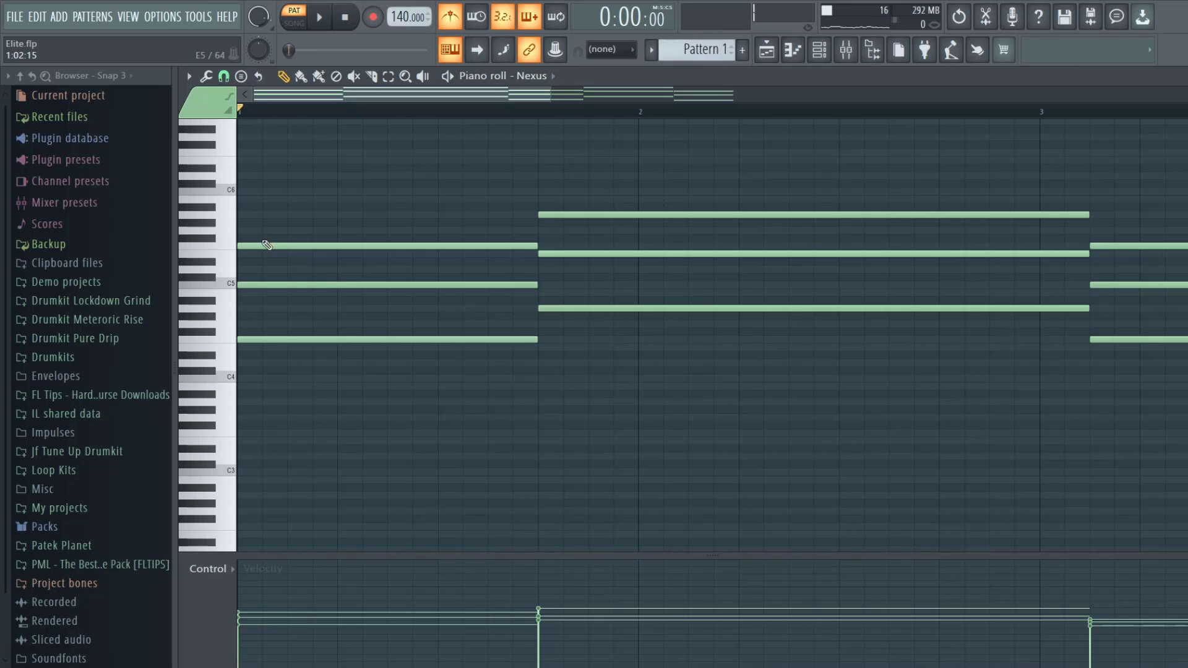
{"action": "left_click", "coordinate": [221, 281]}
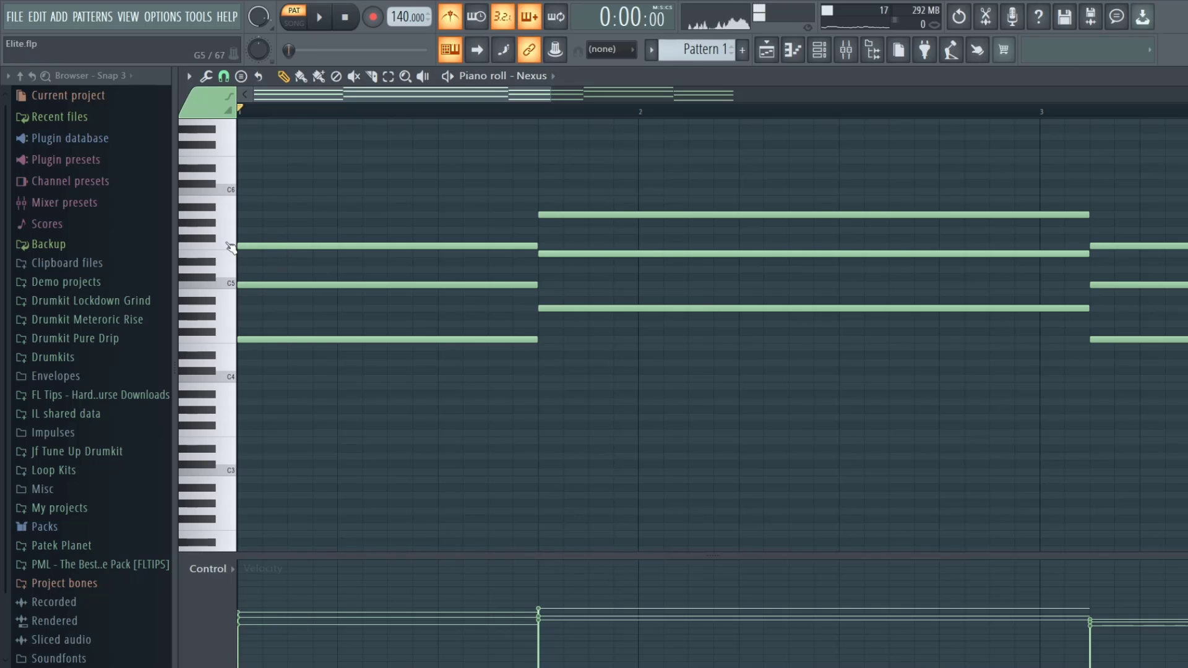
{"action": "left_click", "coordinate": [235, 326]}
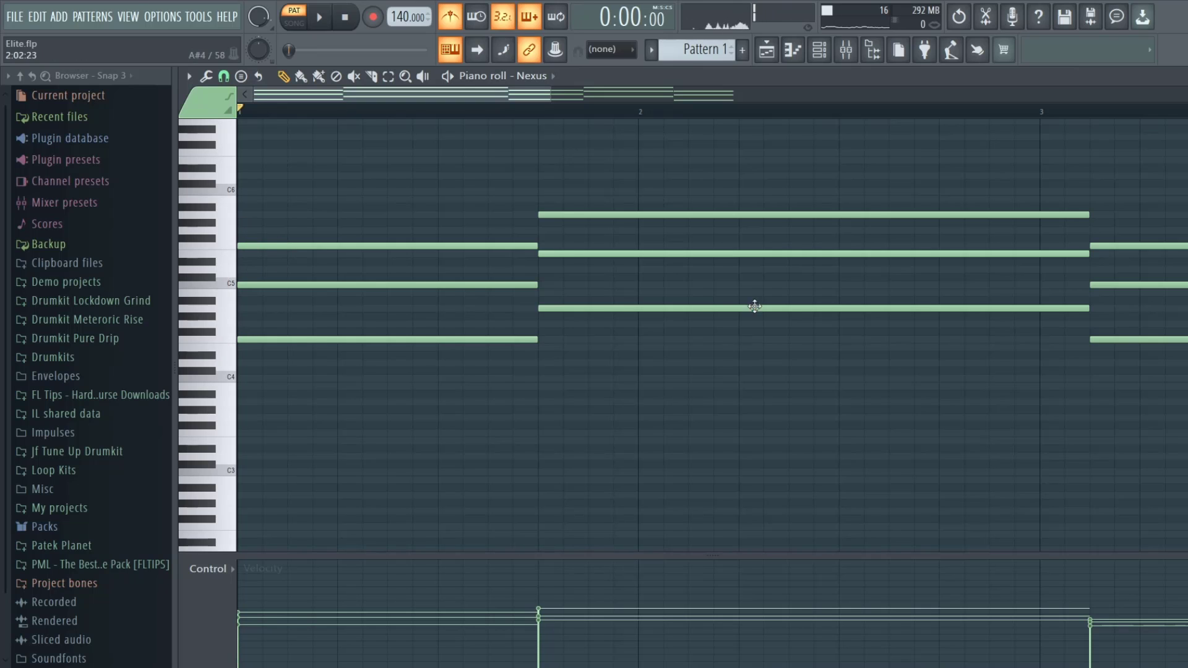
{"action": "key", "text": "Escape"}
{"action": "key", "text": "F7"}
{"action": "left_click_drag", "start_coordinate": [1185, 94], "coordinate": [1185, 68]}
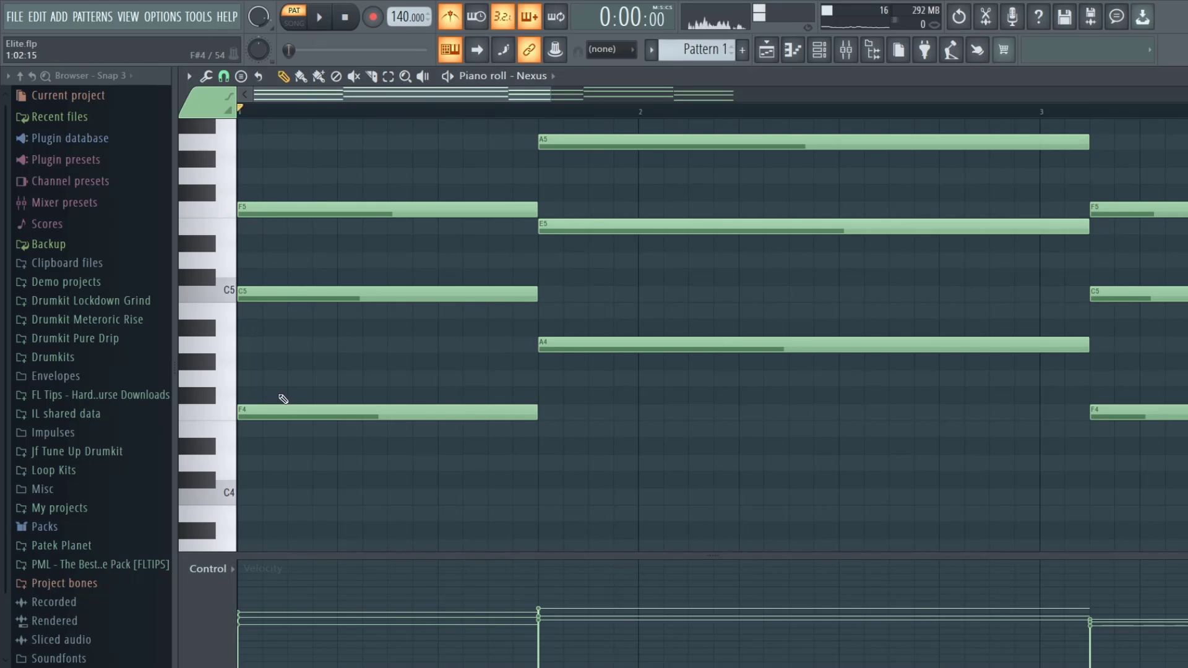
Try adding an A4 note to the first chord and erase it again
{"action": "mouse_move", "coordinate": [290, 367]}
{"action": "left_mouse_down"}
{"action": "mouse_move", "coordinate": [211, 349]}
{"action": "mouse_move", "coordinate": [205, 368]}
{"action": "left_mouse_up"}
{"action": "left_click_drag", "start_coordinate": [637, 368], "coordinate": [503, 342]}
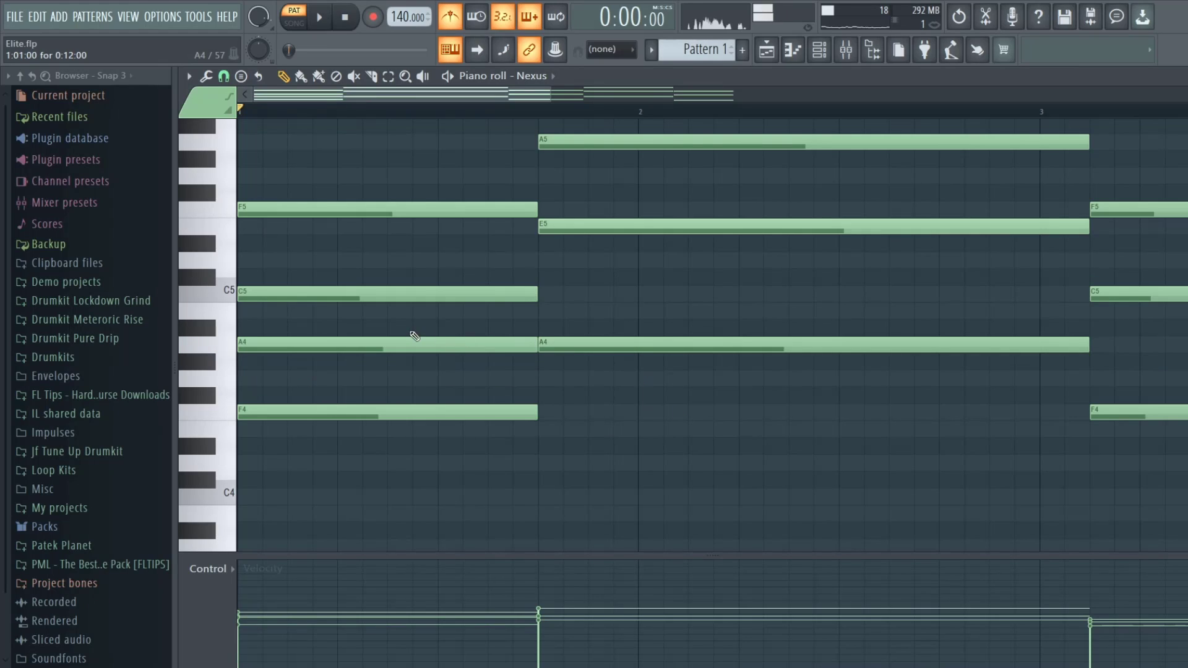
{"action": "right_click", "coordinate": [457, 345]}
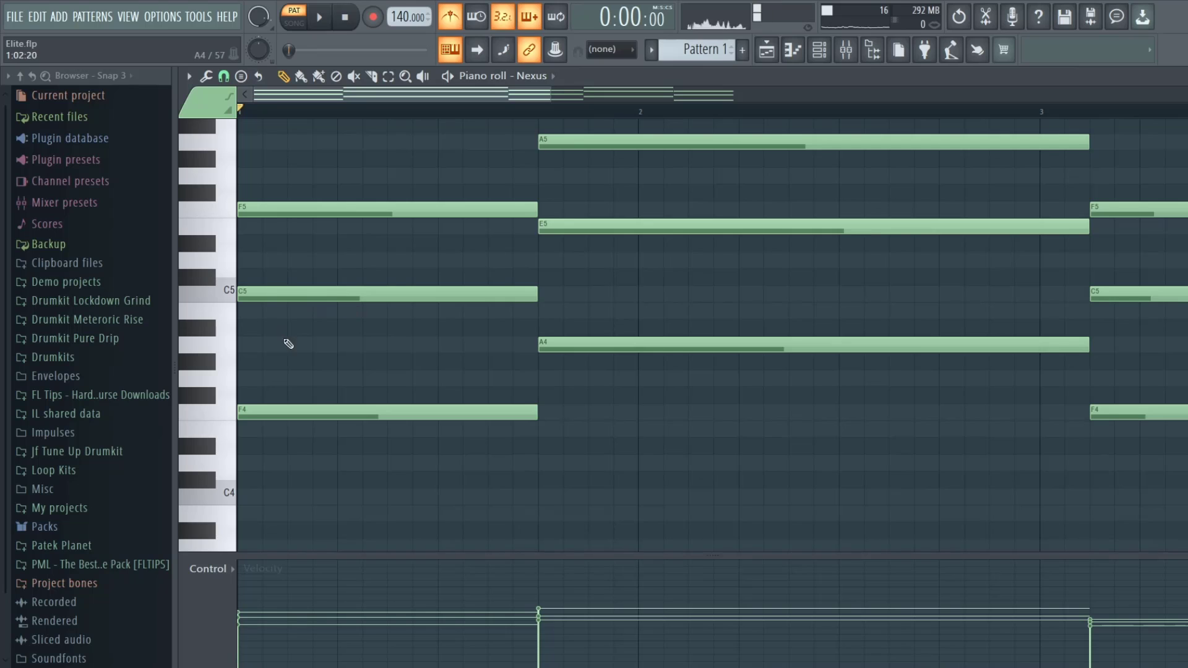
Add an A4 note between F4 and C5 in the first chord and erase its F5 note
{"action": "left_click_drag", "start_coordinate": [273, 378], "coordinate": [273, 345]}
{"action": "right_click", "coordinate": [316, 211]}
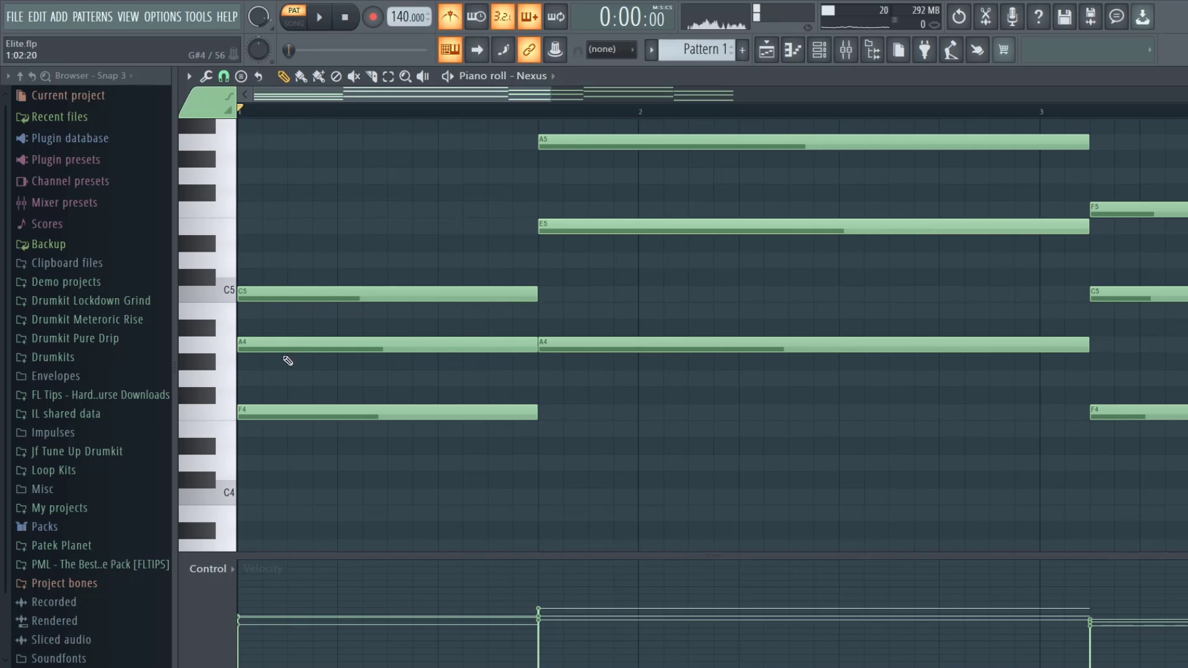
Restore the deleted F5 note in the first chord and erase its A4 note
{"action": "left_click", "coordinate": [37, 18]}
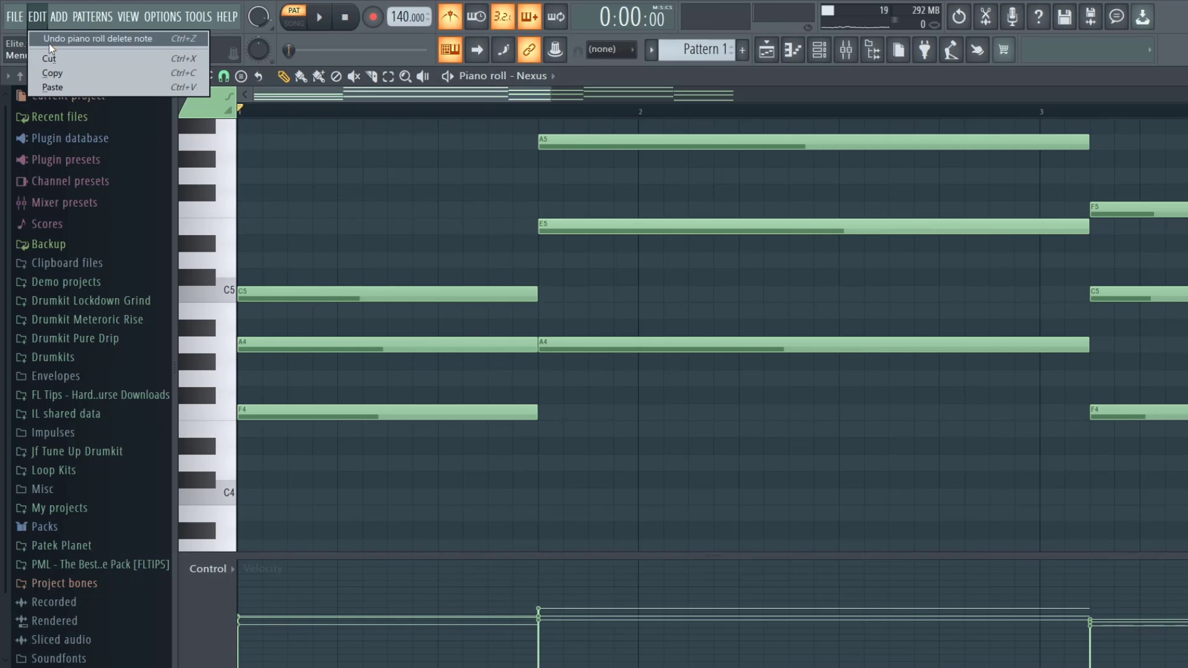
{"action": "left_click", "coordinate": [51, 42]}
{"action": "right_click", "coordinate": [363, 344]}
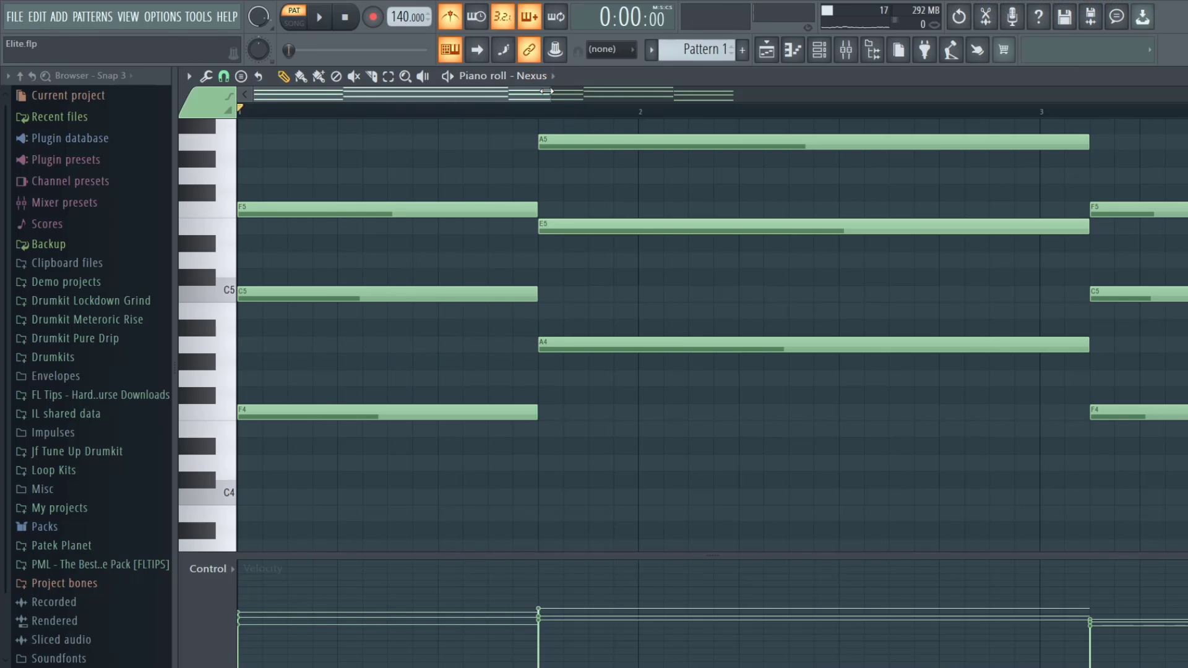
Turn off the metronome and play back the full chord progression
{"action": "left_click_drag", "start_coordinate": [576, 94], "coordinate": [996, 193]}
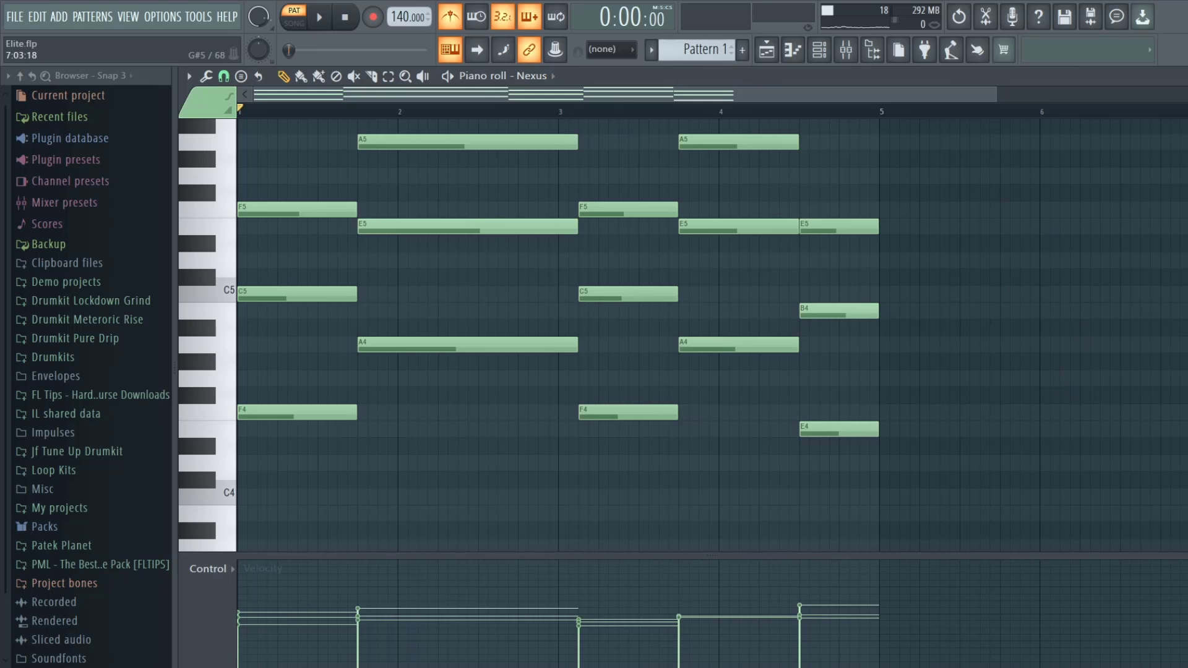
{"action": "scroll", "coordinate": [1028, 283], "scroll_direction": "down", "scroll_amount": 4}
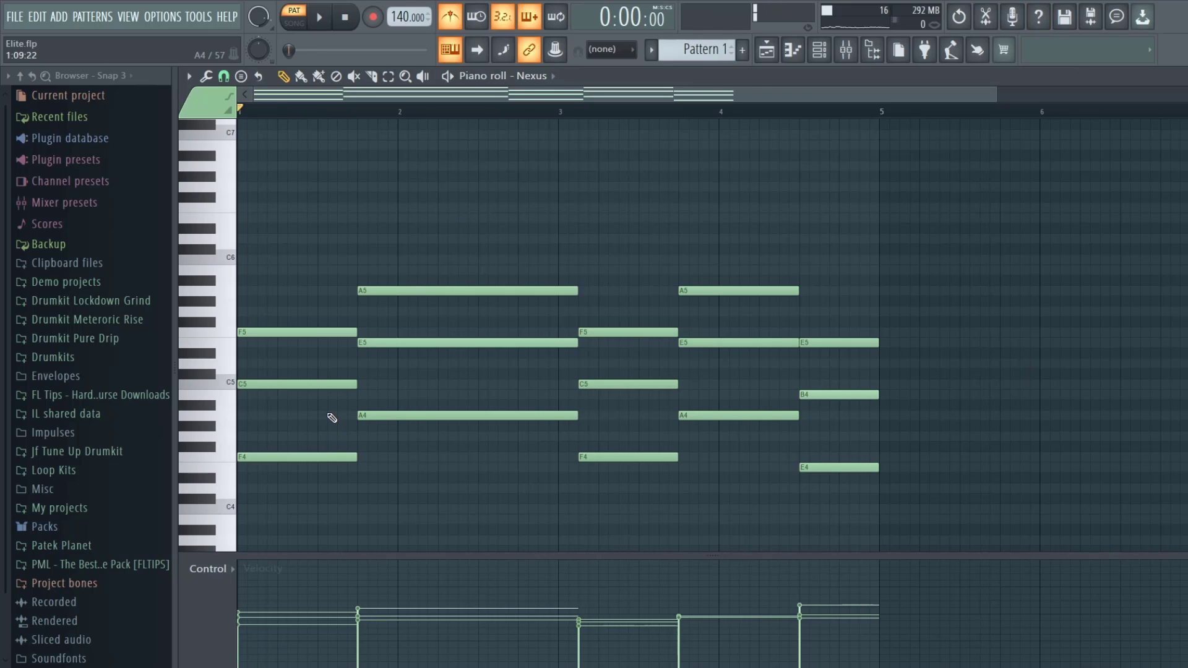
{"action": "left_click", "coordinate": [340, 332]}
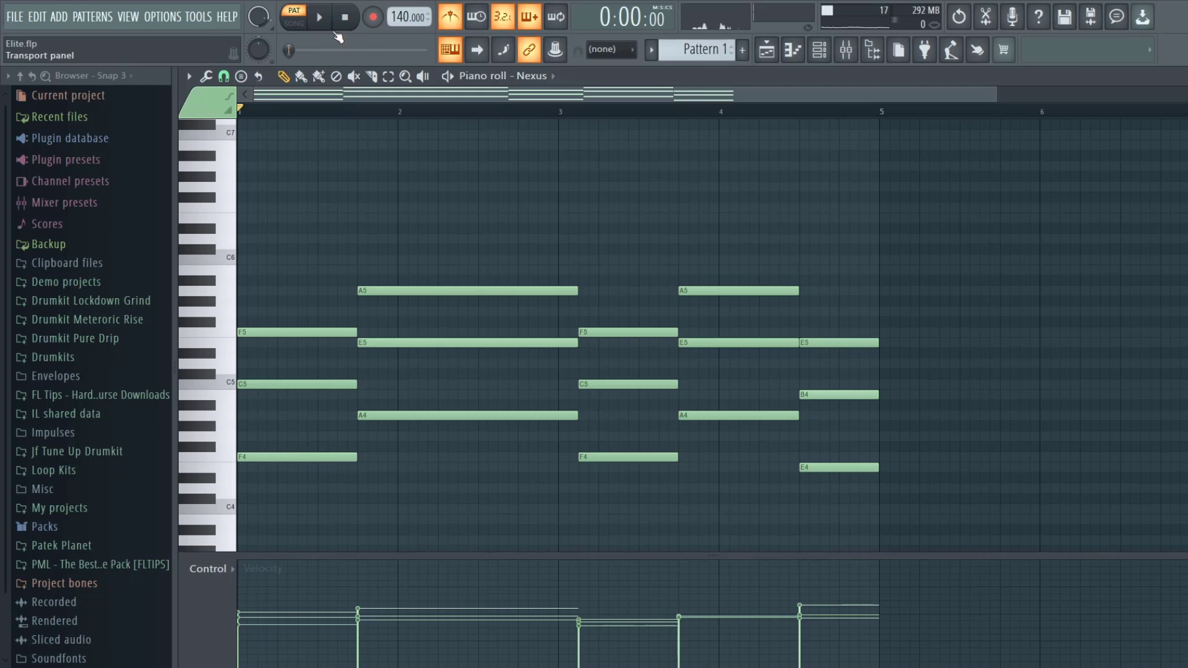
{"action": "left_click", "coordinate": [450, 11]}
{"action": "left_click", "coordinate": [319, 19]}
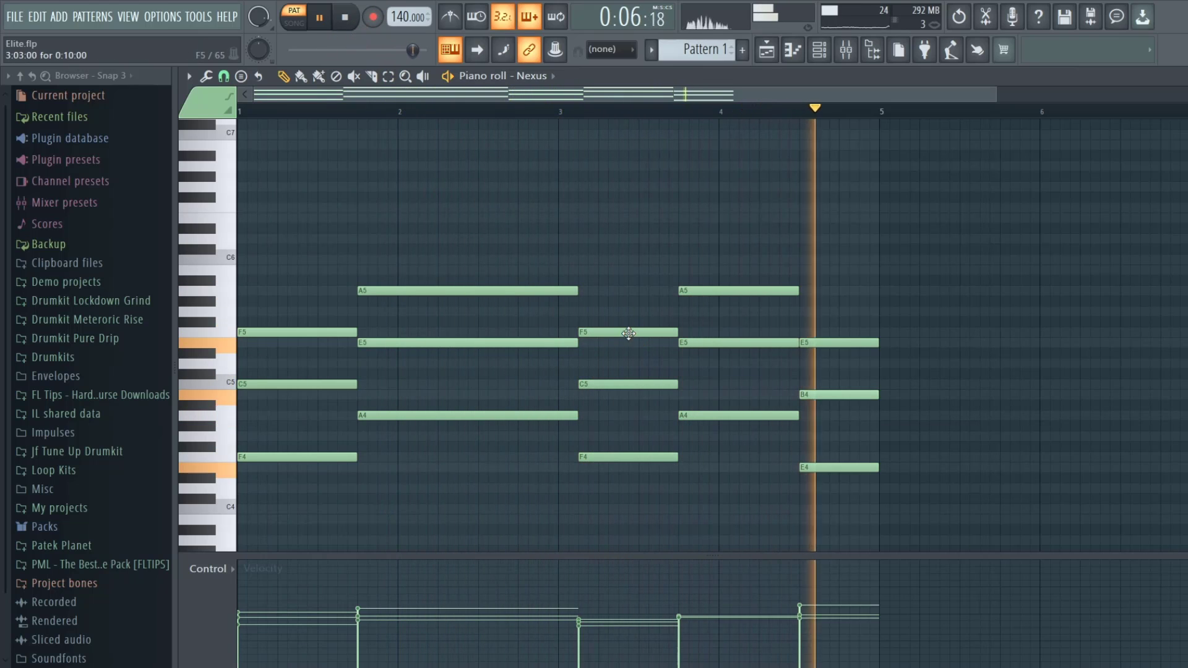
Move the third chord's F5, C5 and F4 notes earlier so they start together at bar 3 during playback
{"action": "left_click_drag", "start_coordinate": [629, 333], "coordinate": [612, 333]}
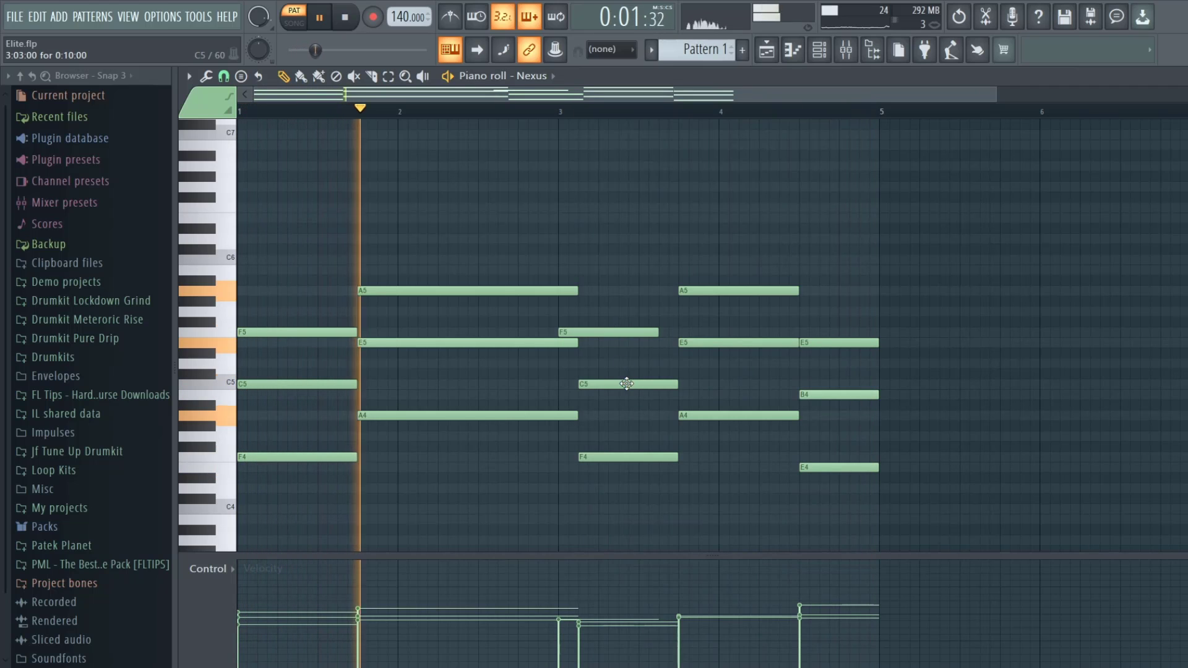
{"action": "left_click_drag", "start_coordinate": [625, 384], "coordinate": [609, 385]}
{"action": "left_click_drag", "start_coordinate": [626, 456], "coordinate": [602, 456]}
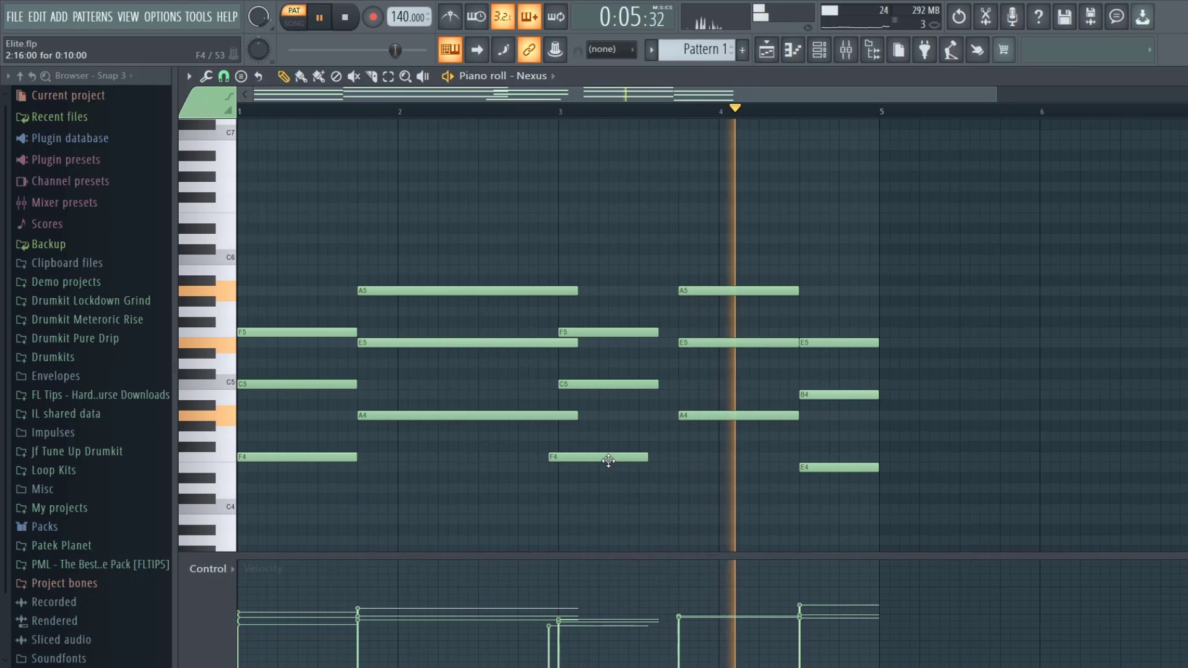
{"action": "left_click_drag", "start_coordinate": [608, 461], "coordinate": [618, 458]}
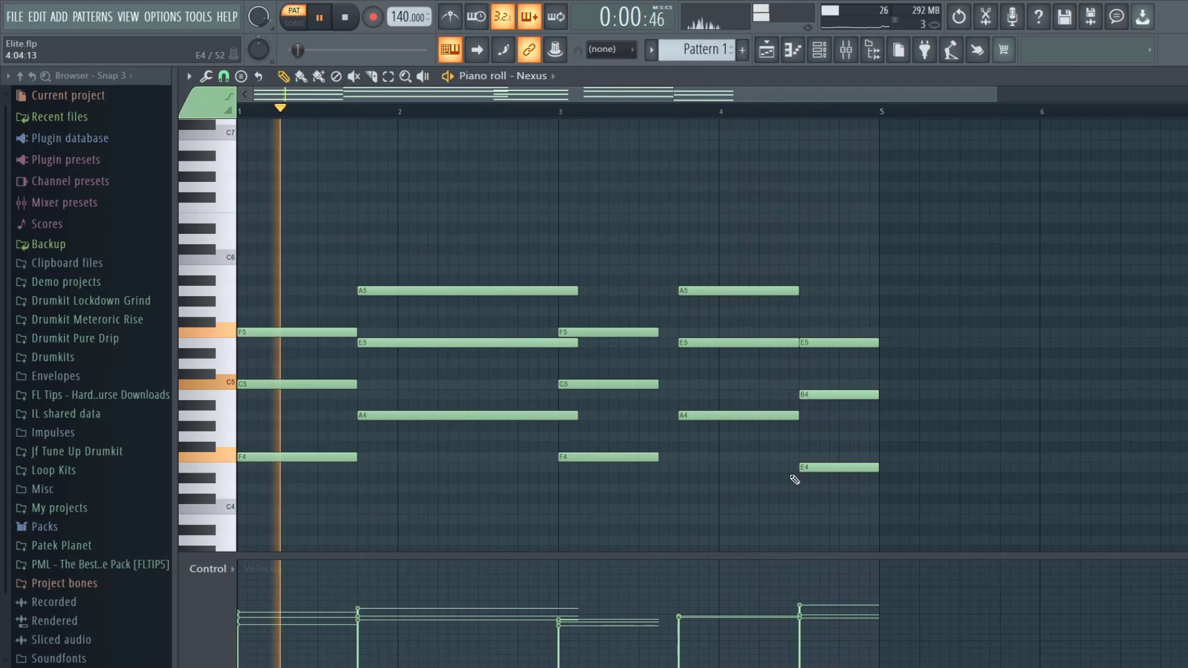
{"action": "key", "text": "space"}
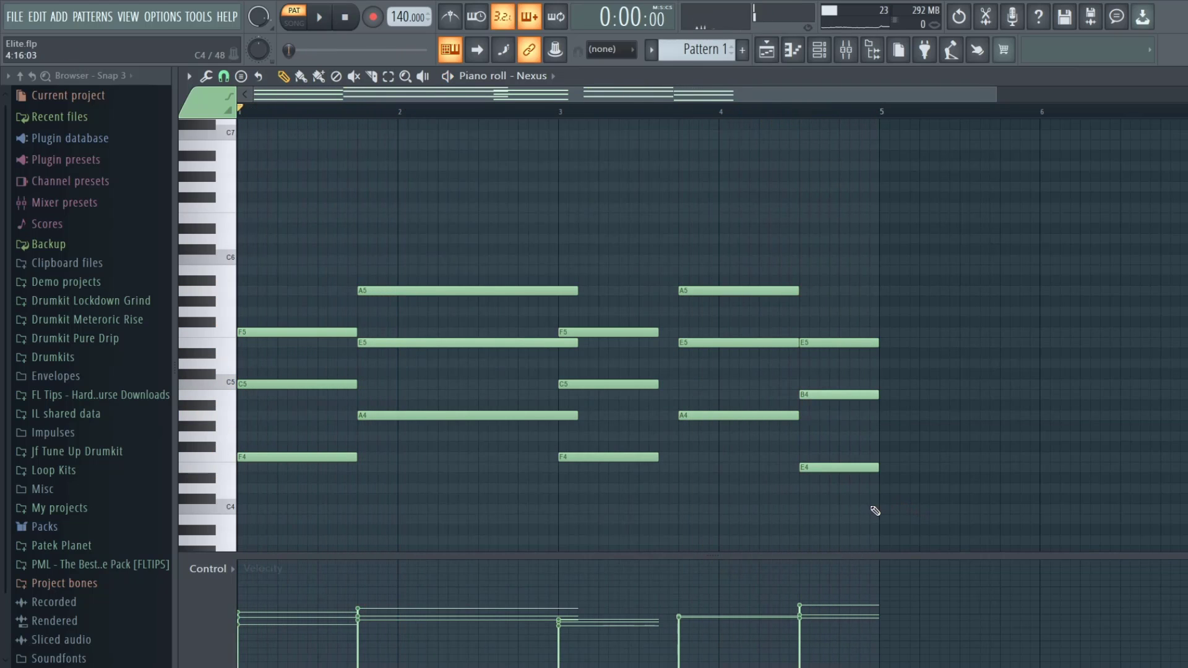
Articulate the chords so each meets the next, using a temporary D4 note at bar 5, and play back the progression
{"action": "left_click", "coordinate": [885, 488]}
{"action": "key", "text": "alt+r"}
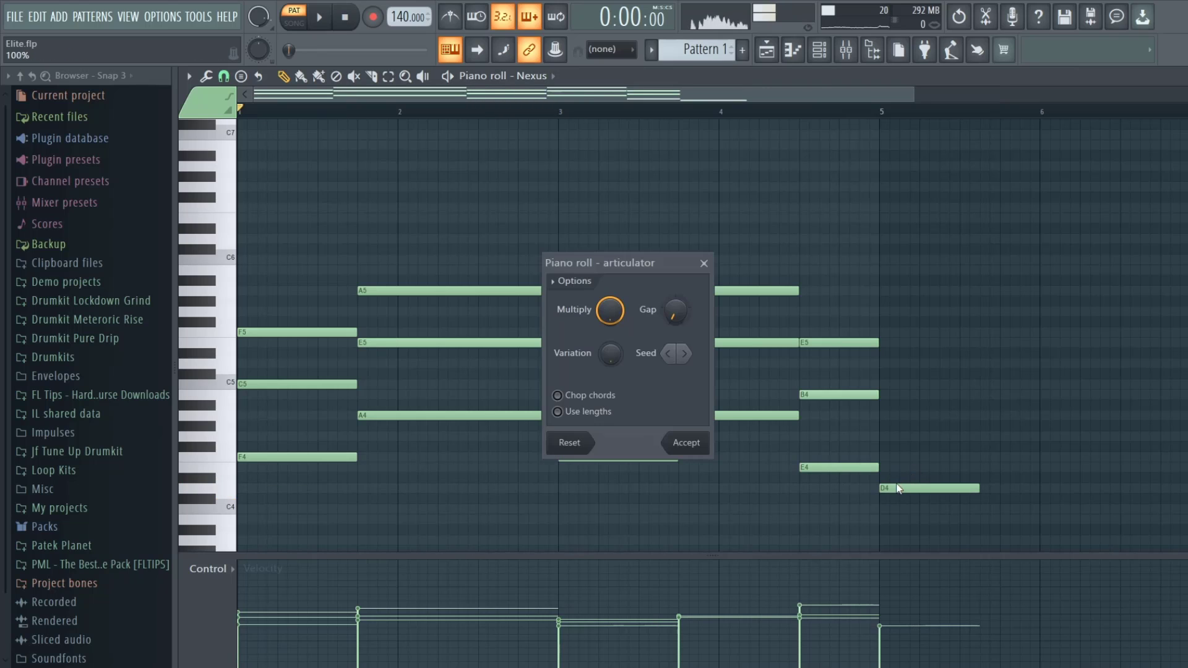
{"action": "left_click", "coordinate": [692, 444]}
{"action": "right_click", "coordinate": [955, 488]}
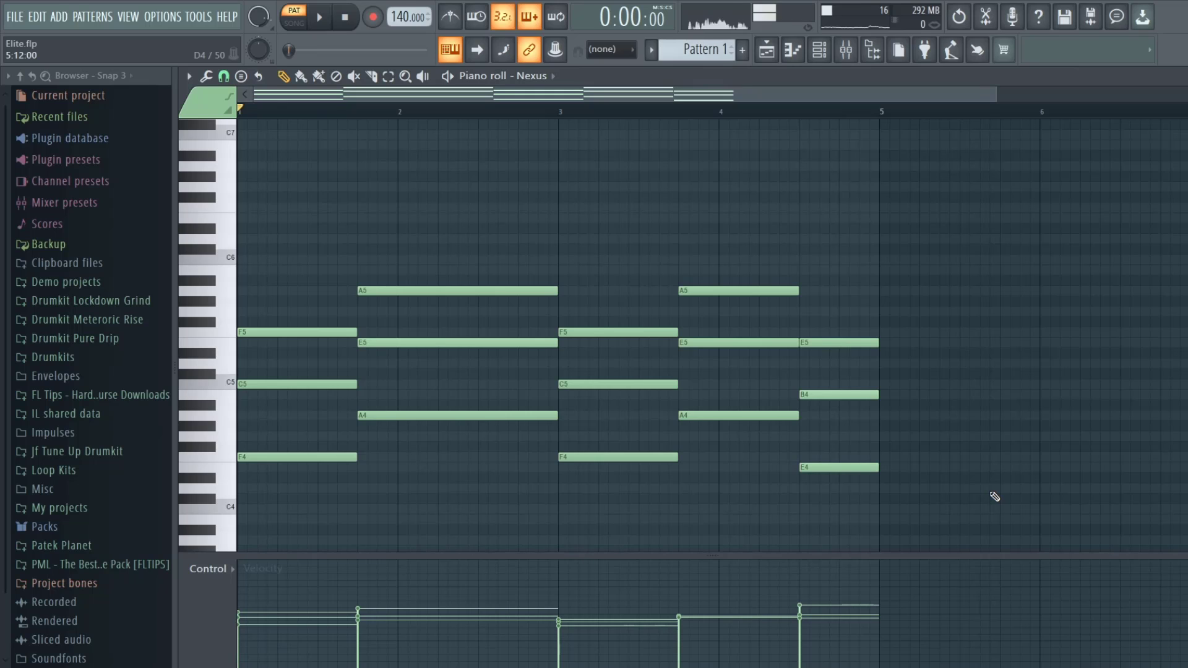
{"action": "key", "text": "space"}
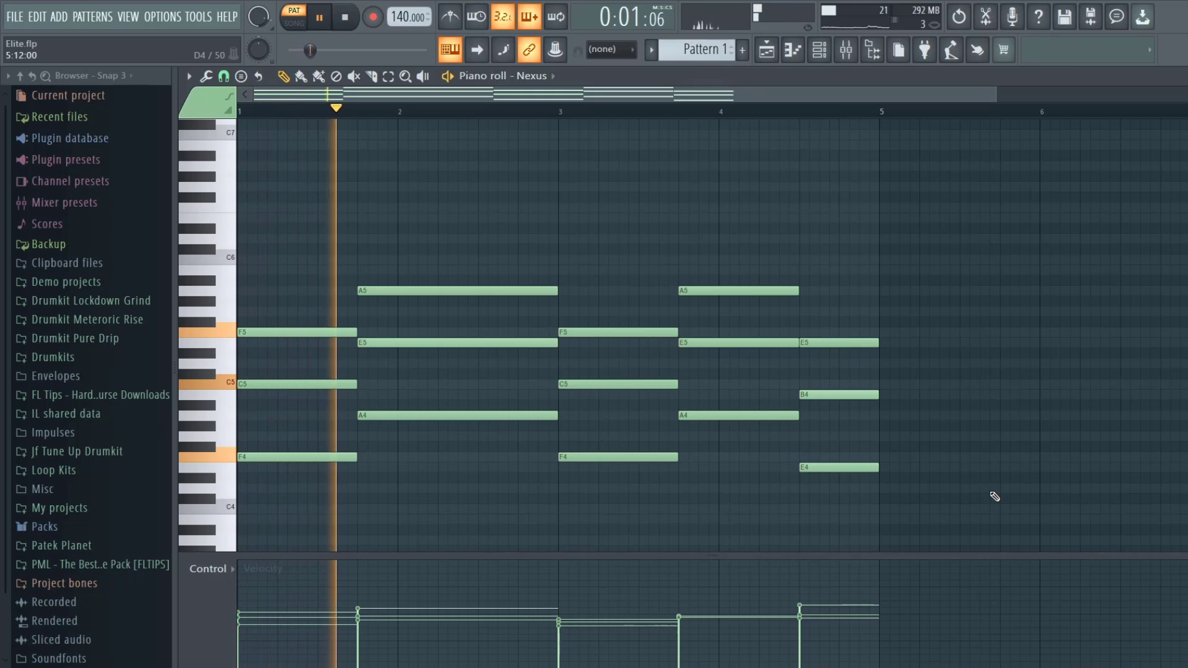
{"action": "key", "text": "space"}
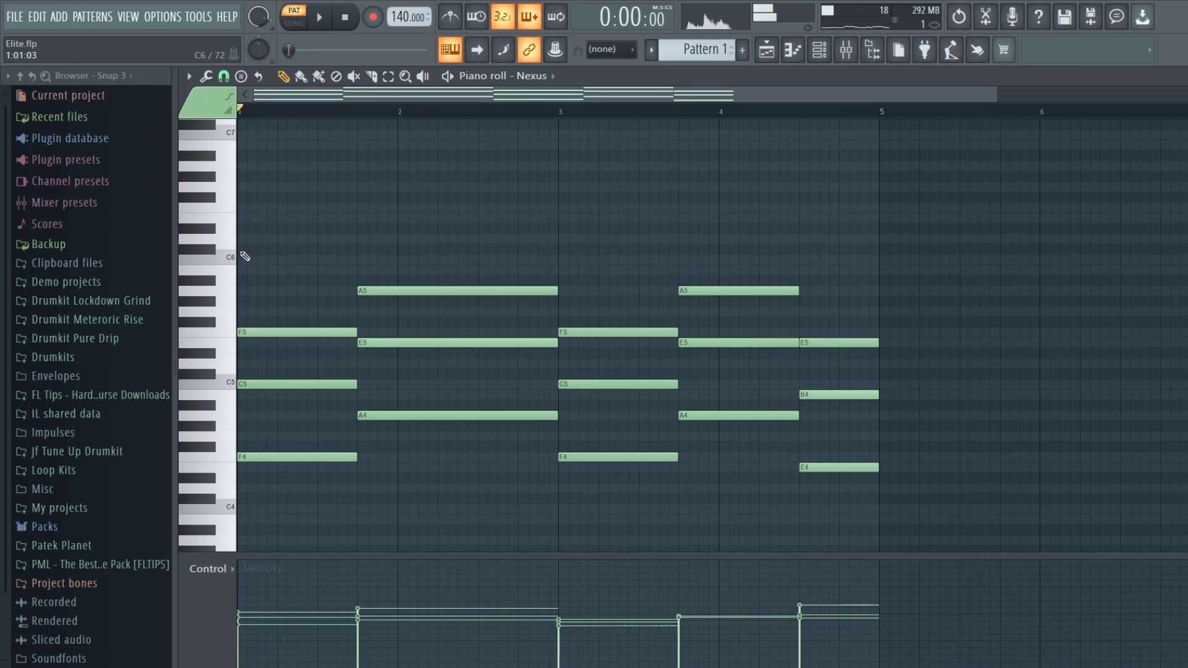
{"action": "mouse_move", "coordinate": [273, 225]}
{"action": "left_mouse_down"}
{"action": "mouse_move", "coordinate": [250, 229]}
{"action": "mouse_move", "coordinate": [155, 175]}
{"action": "left_mouse_up"}
{"action": "right_click", "coordinate": [327, 176]}
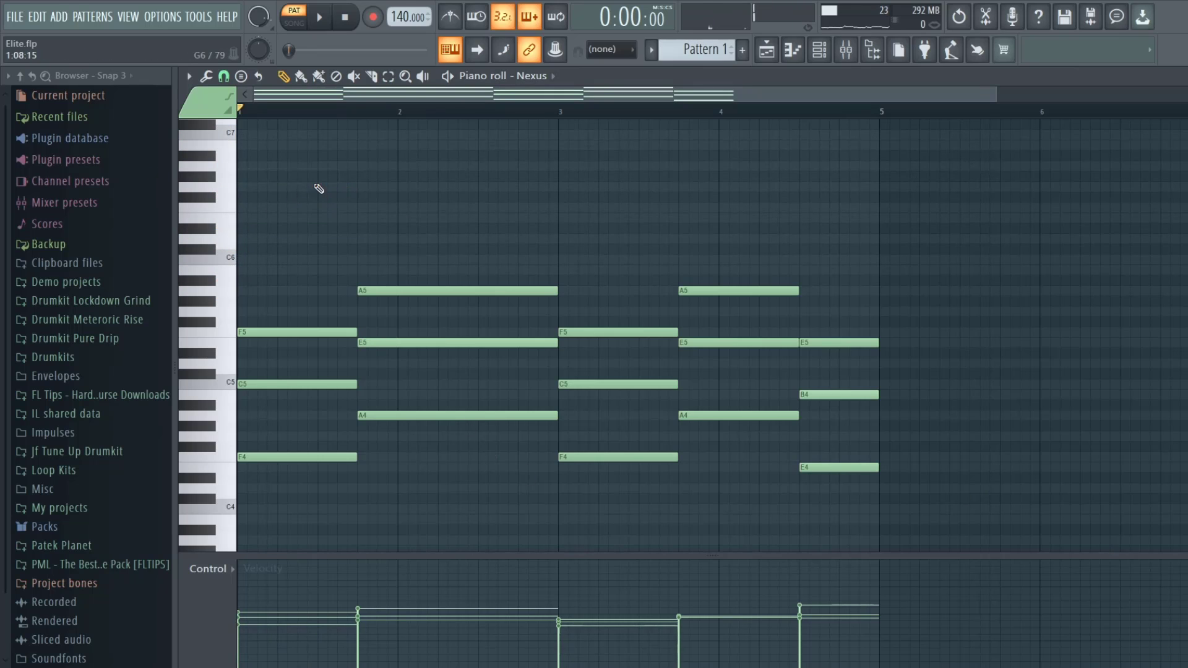
{"action": "mouse_move", "coordinate": [265, 206]}
{"action": "left_mouse_down"}
{"action": "mouse_move", "coordinate": [198, 206]}
{"action": "mouse_move", "coordinate": [195, 227]}
{"action": "mouse_move", "coordinate": [209, 207]}
{"action": "left_mouse_up"}
{"action": "right_click", "coordinate": [261, 210]}
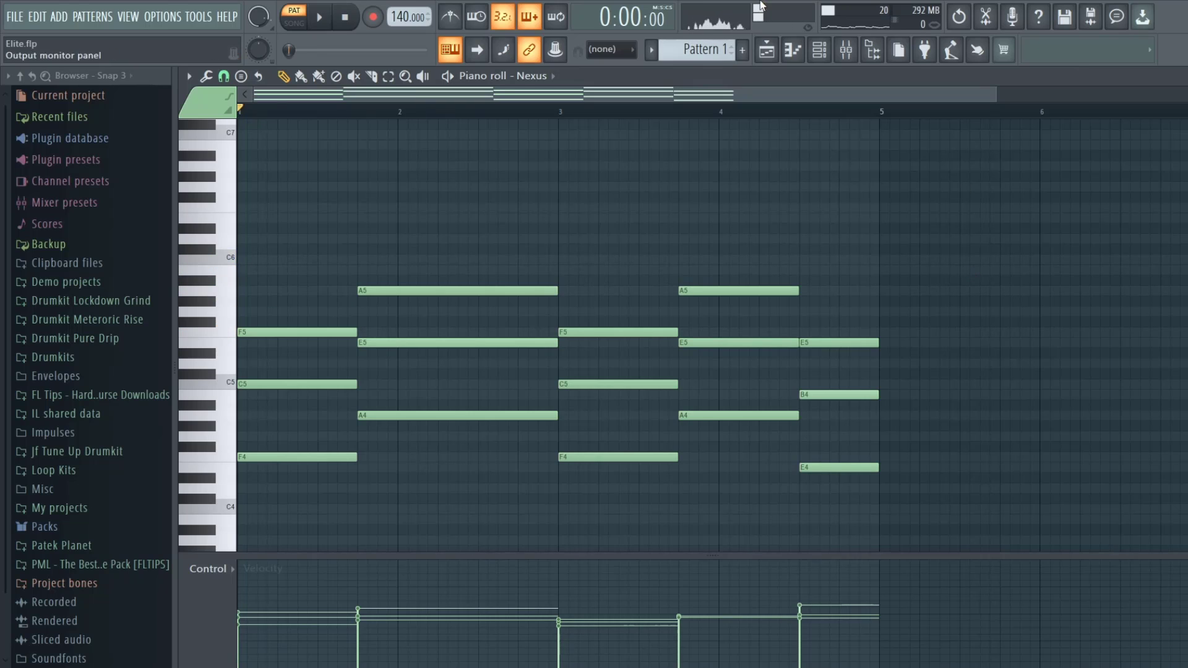
Transpose all chords down one octave and record a repeating F5, A5, C6 and B5 melody above them up to bar 5
{"action": "key", "text": "ctrl+Down"}
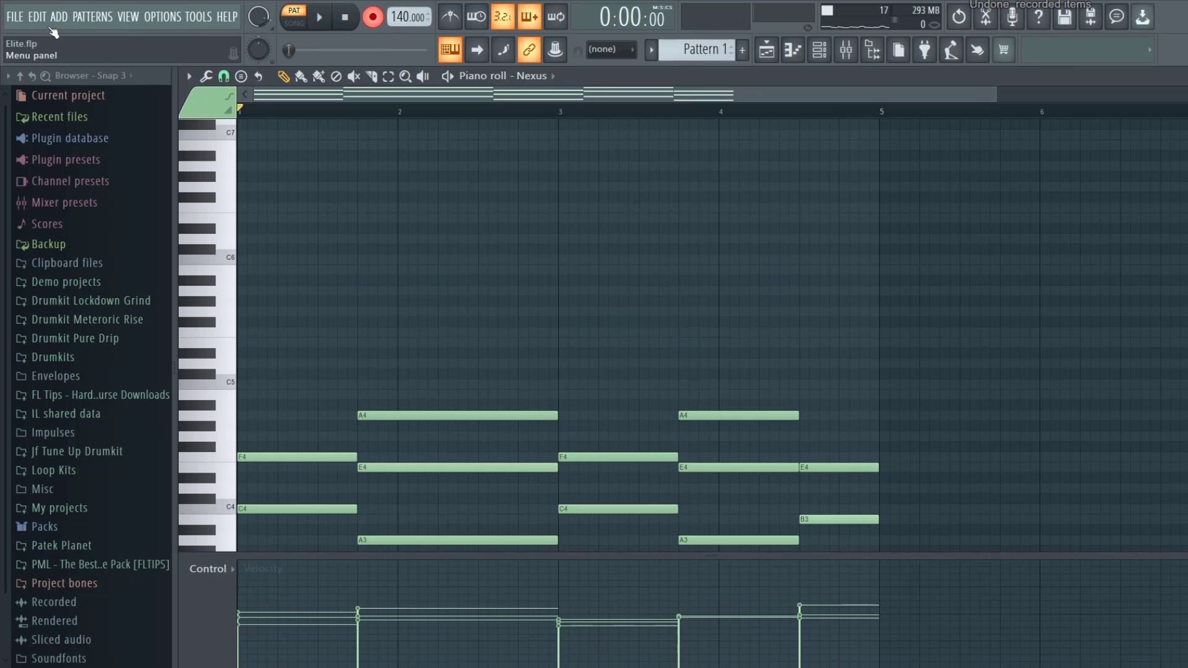
{"action": "key", "text": "space"}
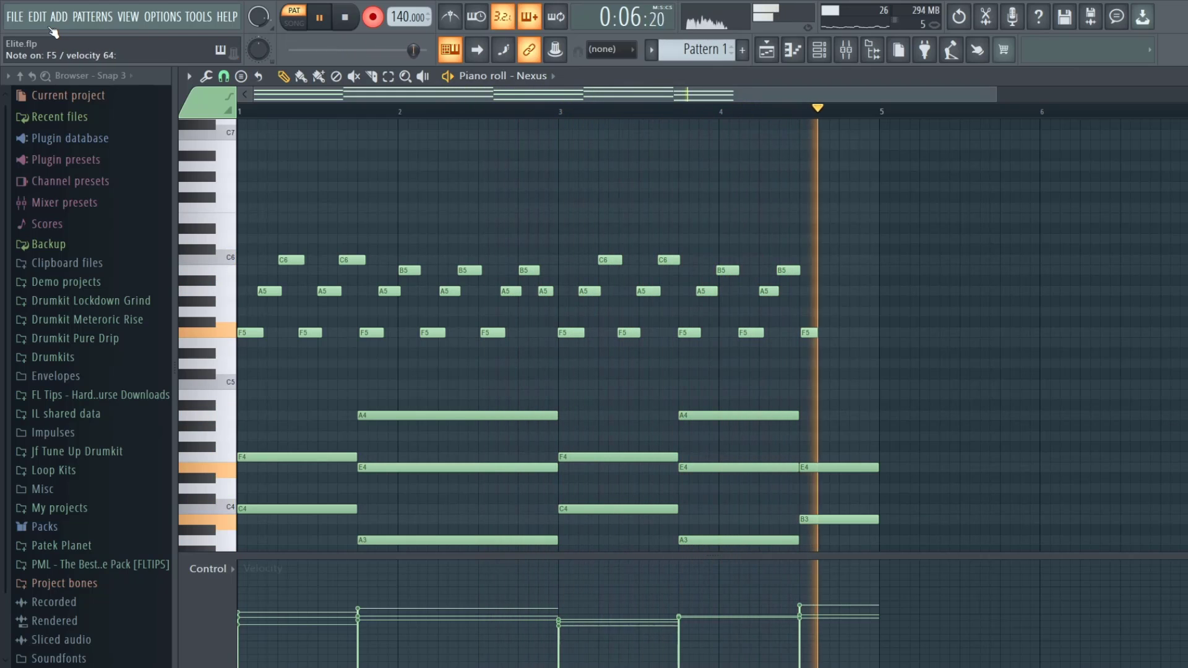
{"action": "key", "text": "space"}
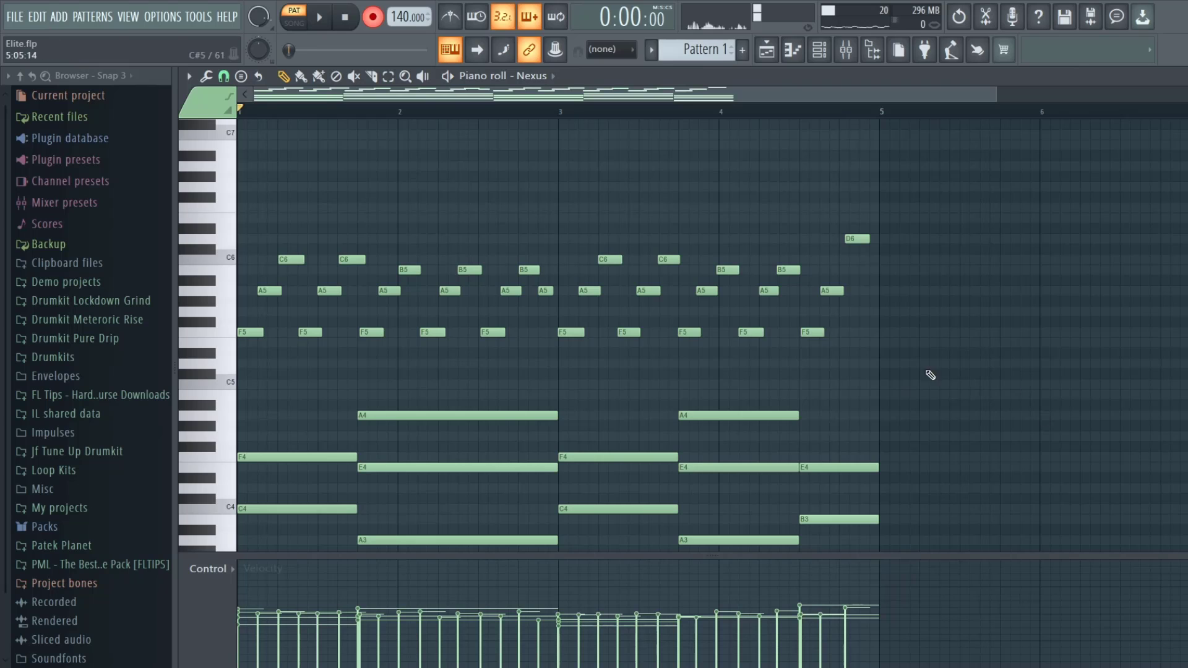
Add a short closing F5 note just before bar 5 and even out the timing and lengths of the melody notes
{"action": "left_click", "coordinate": [861, 332]}
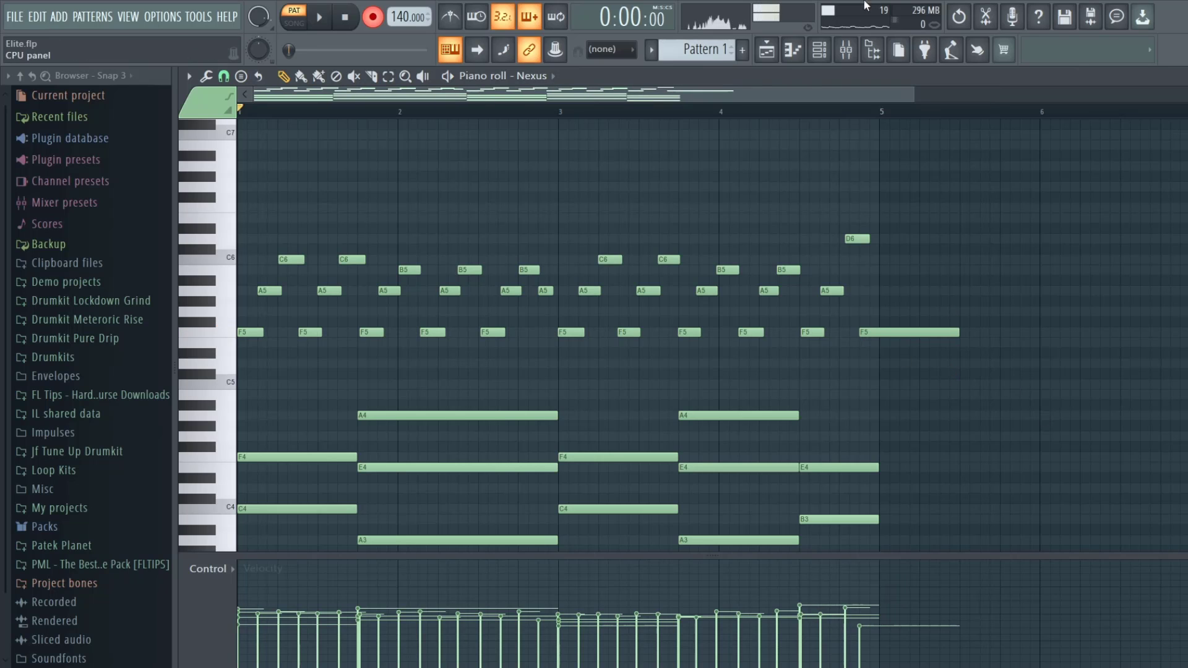
{"action": "left_click_drag", "start_coordinate": [962, 328], "coordinate": [816, 337]}
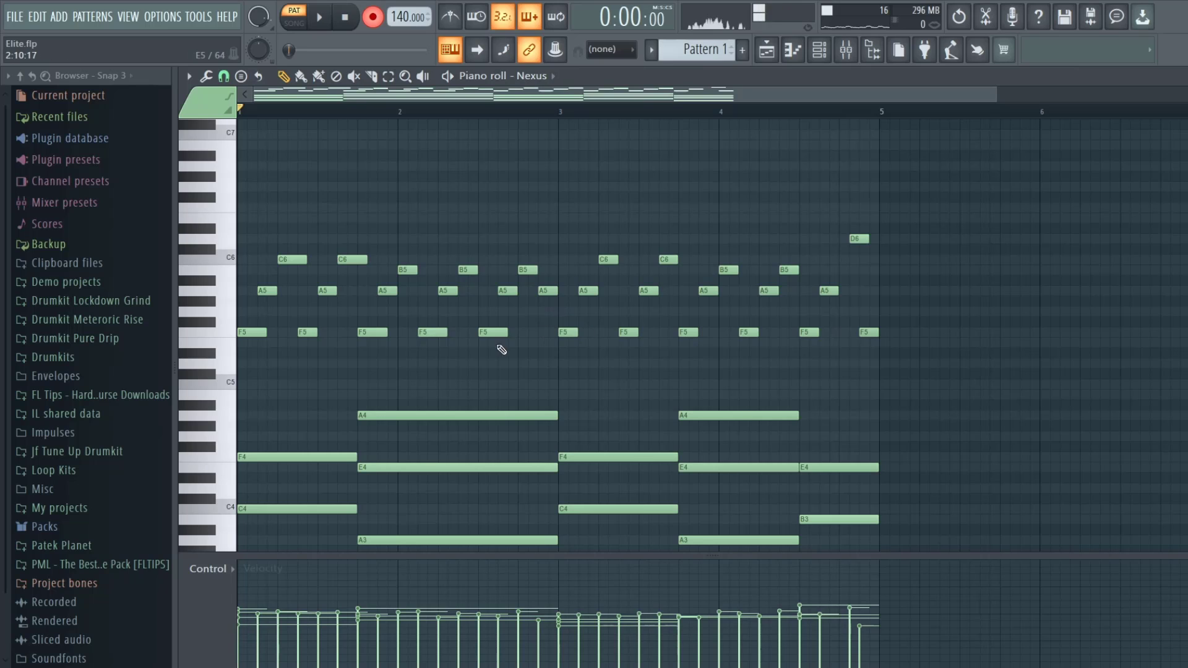
{"action": "left_click_drag", "start_coordinate": [507, 335], "coordinate": [488, 337]}
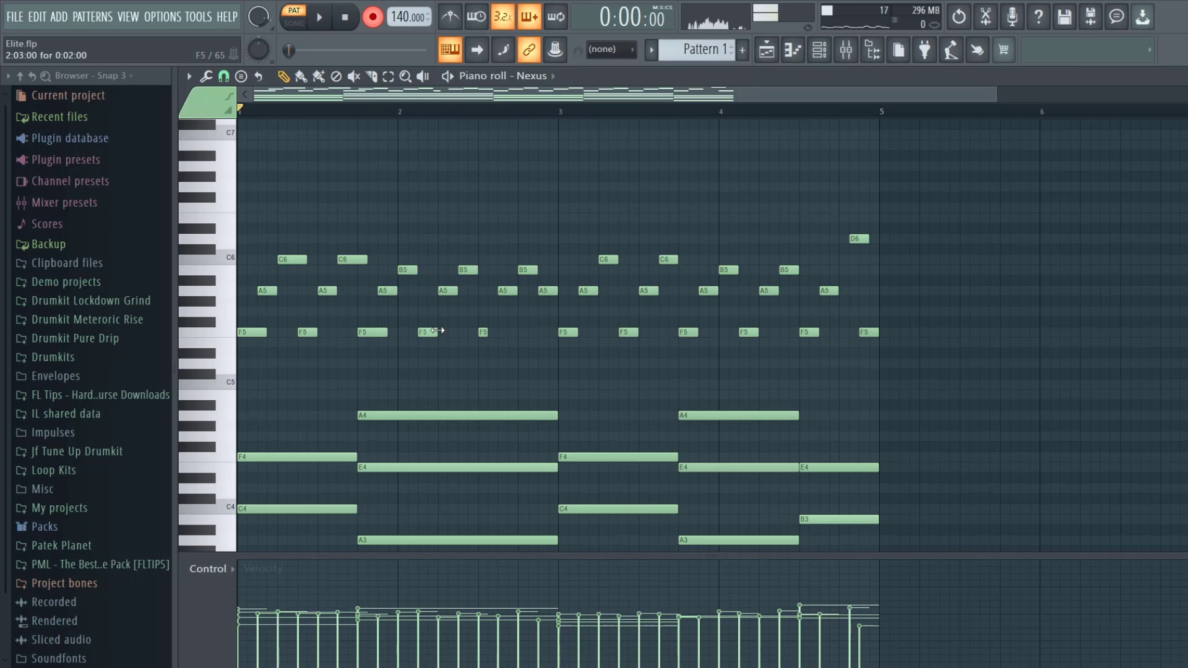
{"action": "left_click_drag", "start_coordinate": [392, 332], "coordinate": [377, 332]}
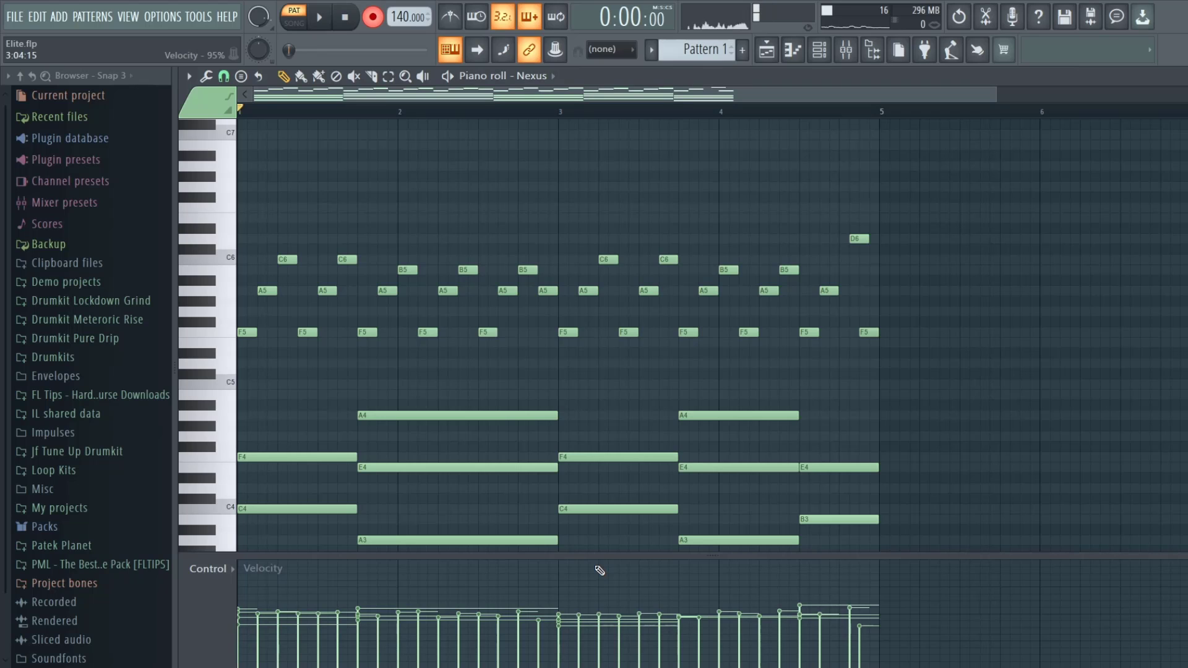
Shift the D6 melody note slightly earlier so it directly follows the last A5, and listen to the pattern
{"action": "key", "text": "space"}
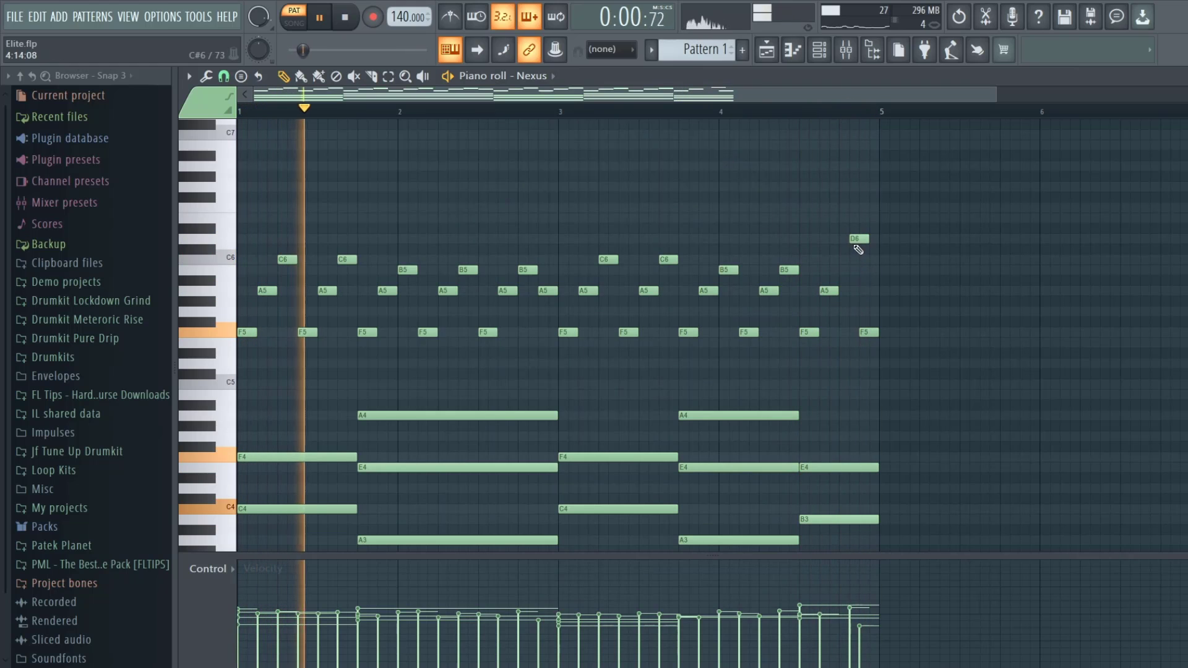
{"action": "left_click_drag", "start_coordinate": [856, 247], "coordinate": [846, 247]}
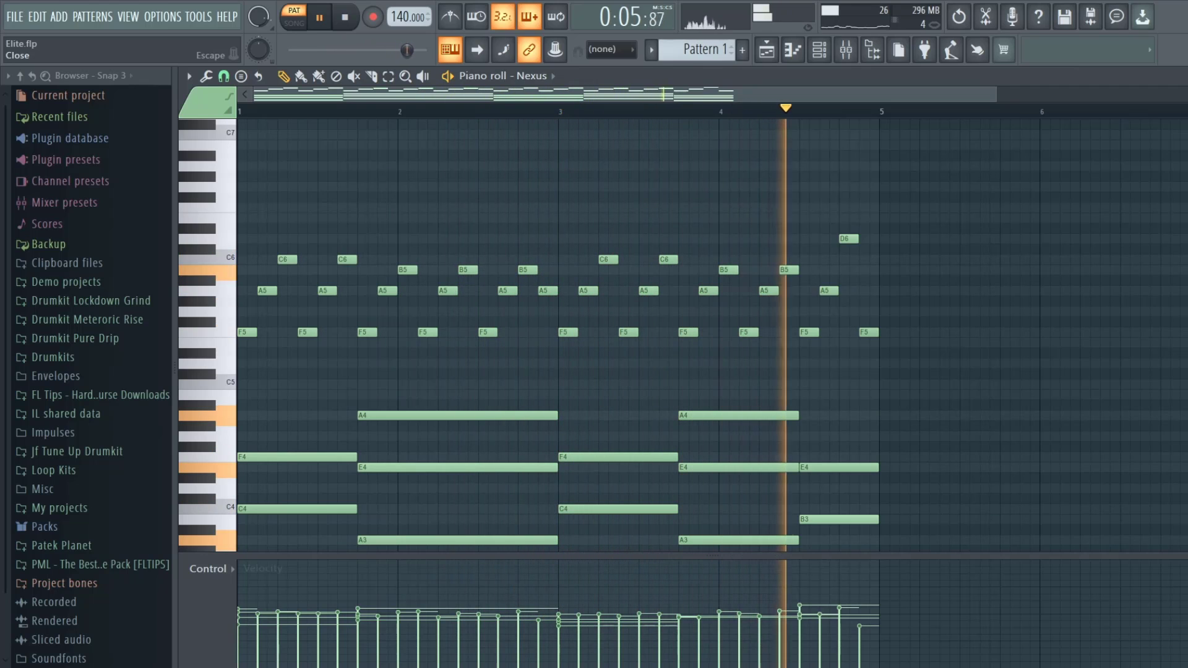
{"action": "key", "text": "space"}
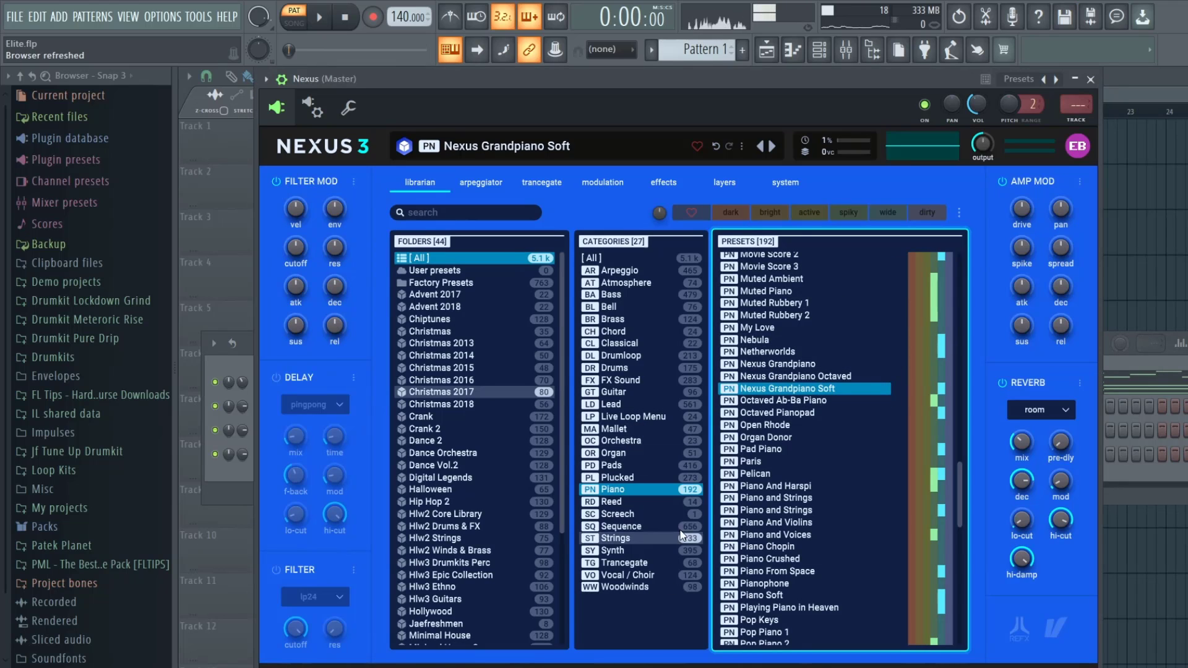
Load the Concert Guitar Solo preset from the Guitar category in Nexus and play the pattern with the master volume at 66%
{"action": "left_click", "coordinate": [629, 393]}
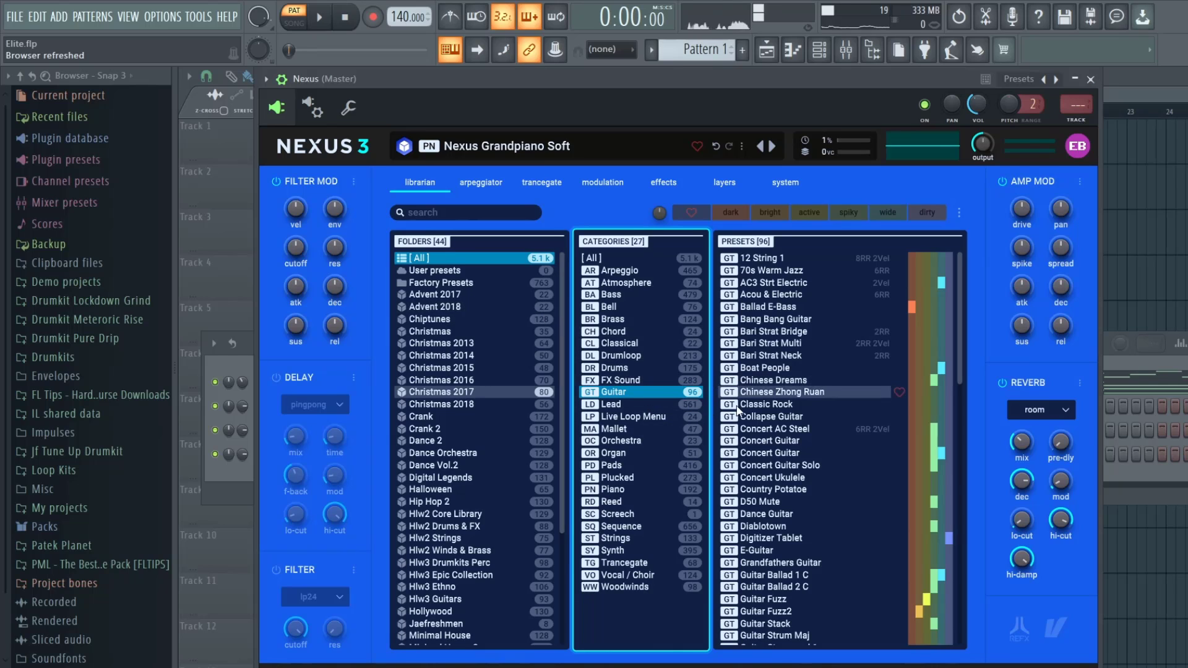
{"action": "left_click", "coordinate": [770, 429]}
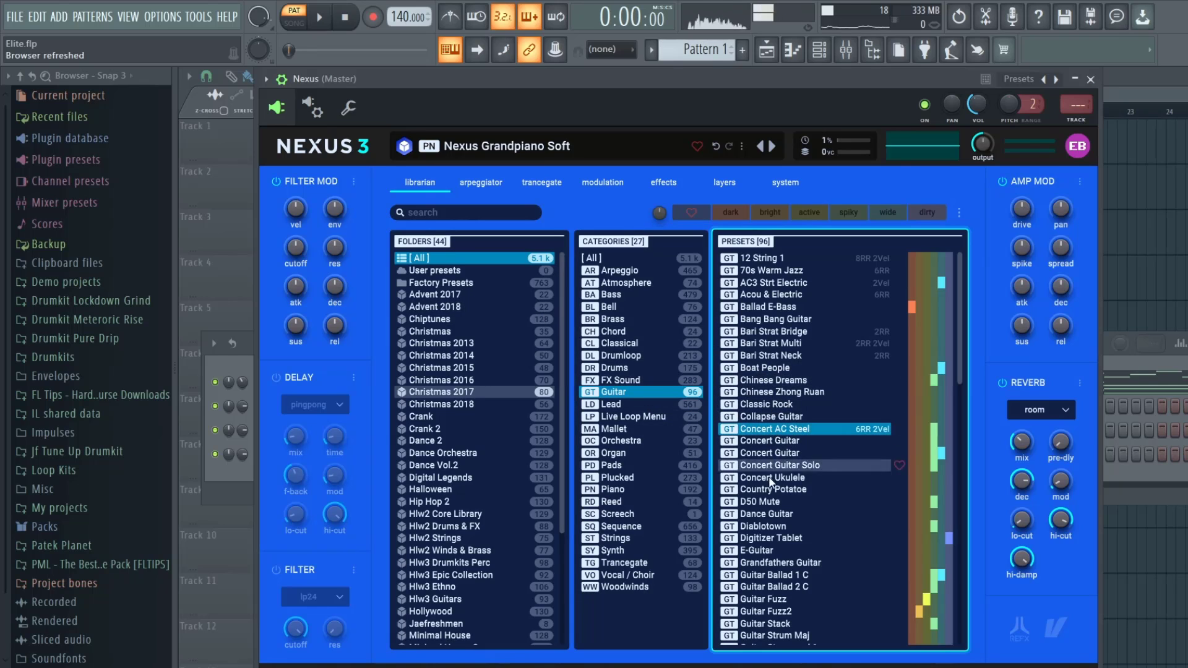
{"action": "left_click", "coordinate": [772, 466]}
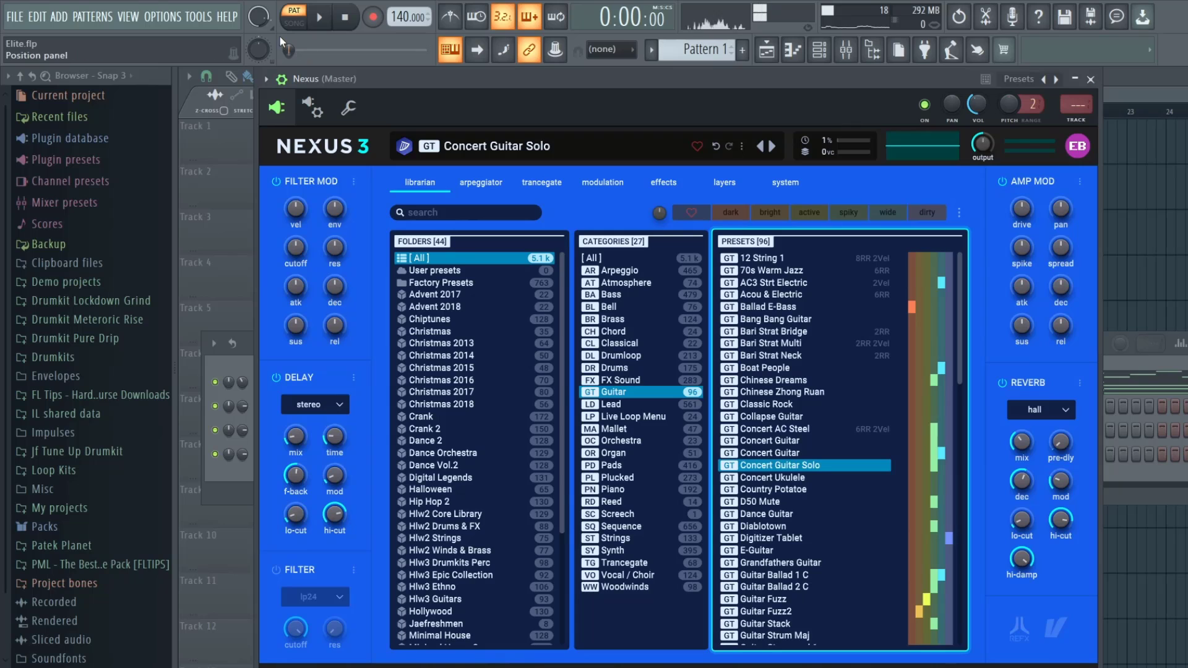
{"action": "left_click_drag", "start_coordinate": [258, 17], "coordinate": [258, 43]}
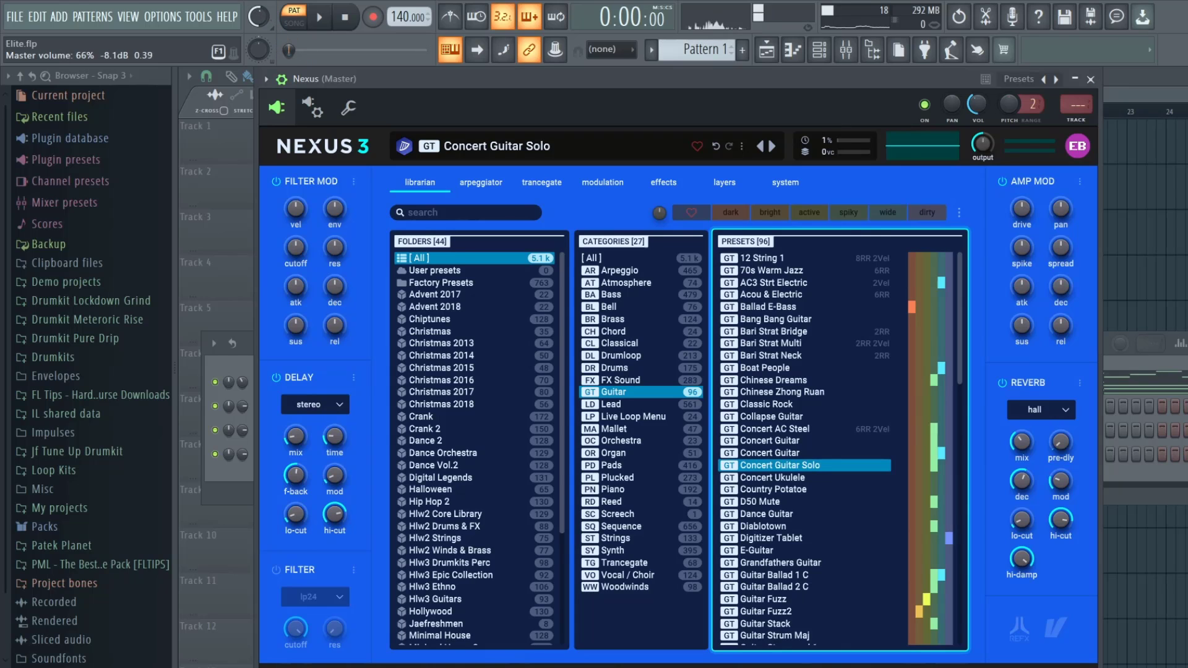
{"action": "key", "text": "space"}
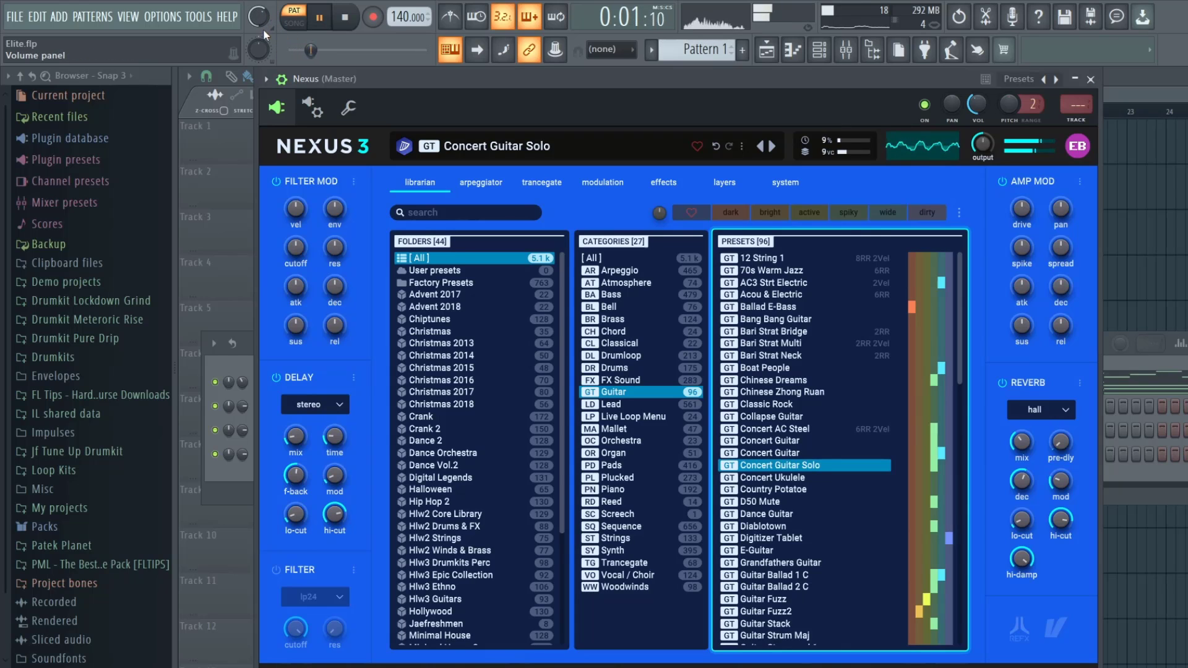
Switch to the Concert Ukulele preset, readjusting the master volume during playback, and close the Nexus window
{"action": "key", "text": "Down"}
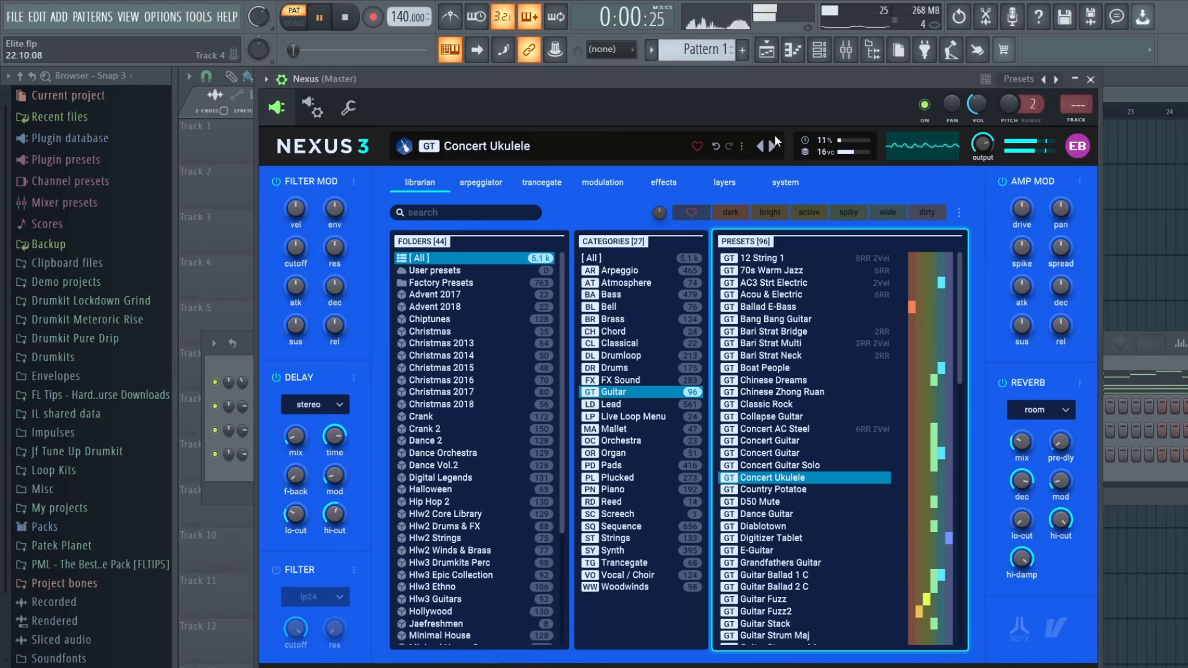
{"action": "right_click", "coordinate": [262, 11]}
{"action": "left_click", "coordinate": [284, 22]}
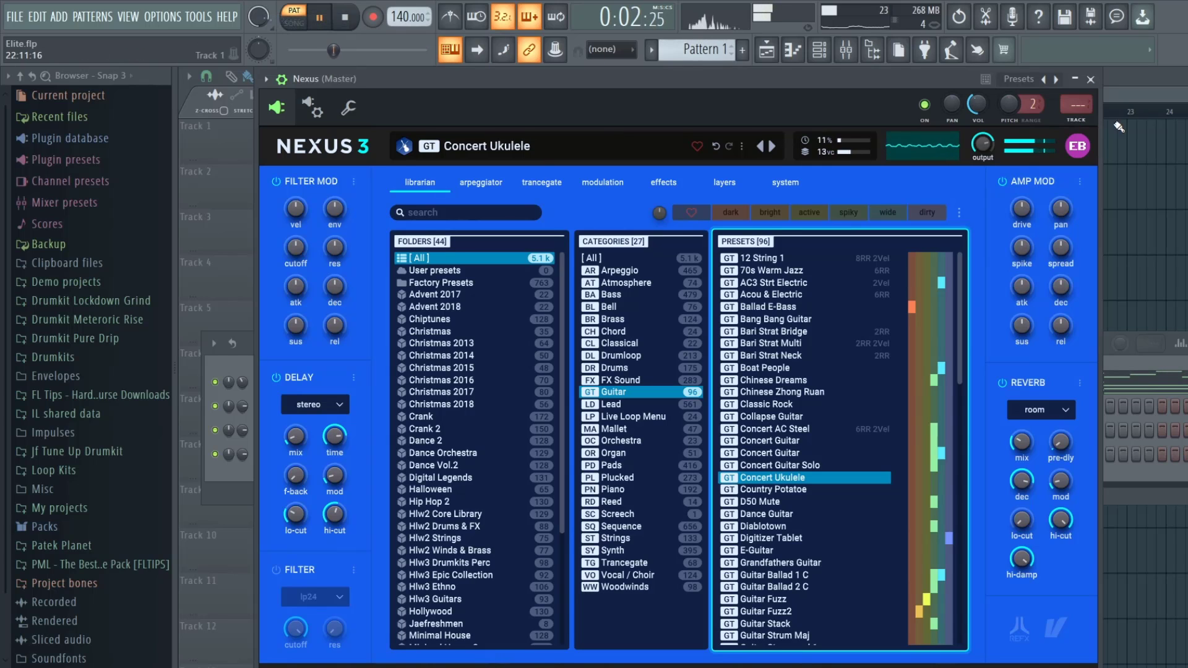
{"action": "left_click", "coordinate": [1100, 87]}
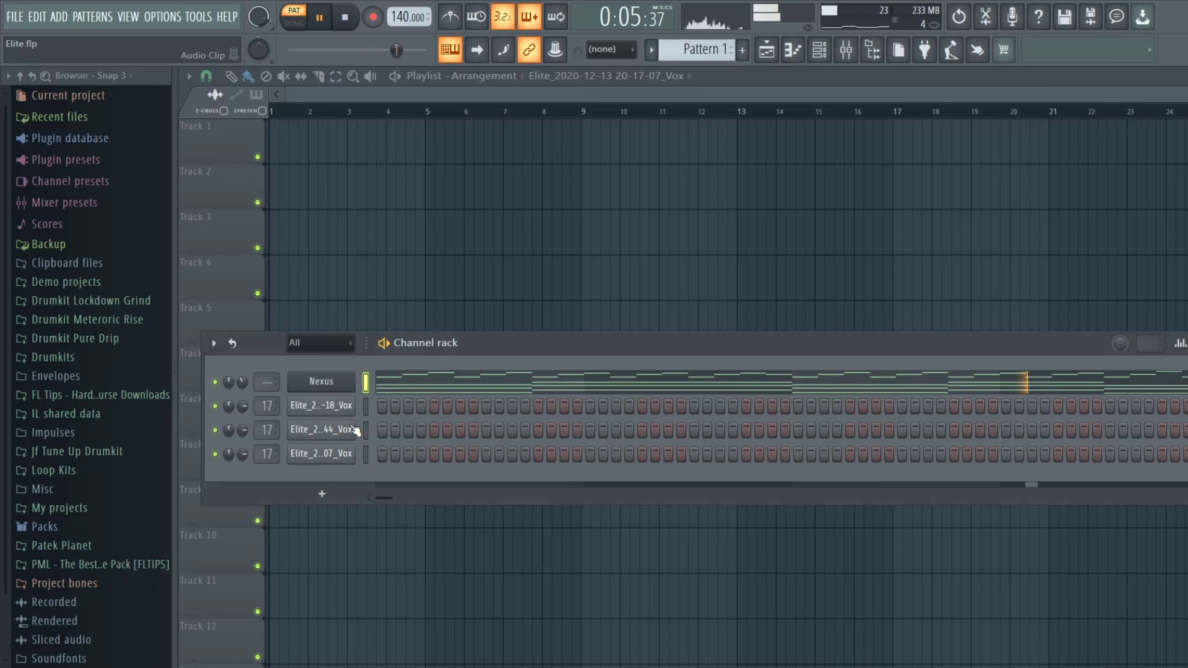
{"action": "key", "text": "space"}
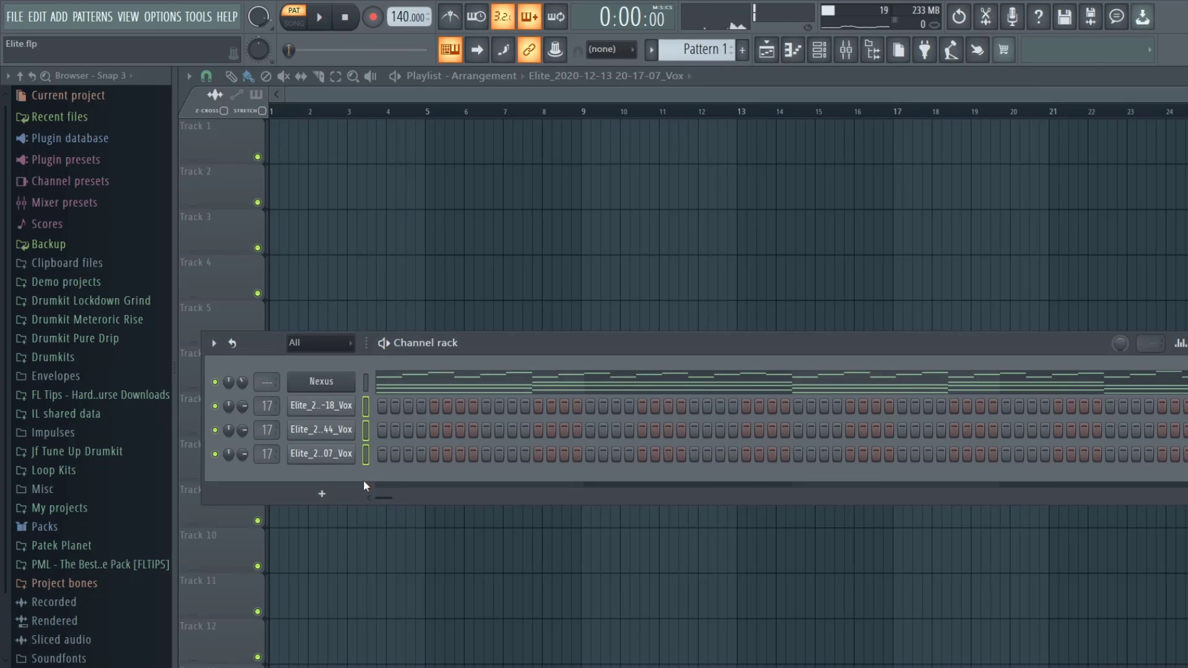
Delete the unused Elite recording channels from the channel rack, reposition the rack and play the pattern
{"action": "key", "text": "alt+Delete"}
{"action": "left_click", "coordinate": [710, 395]}
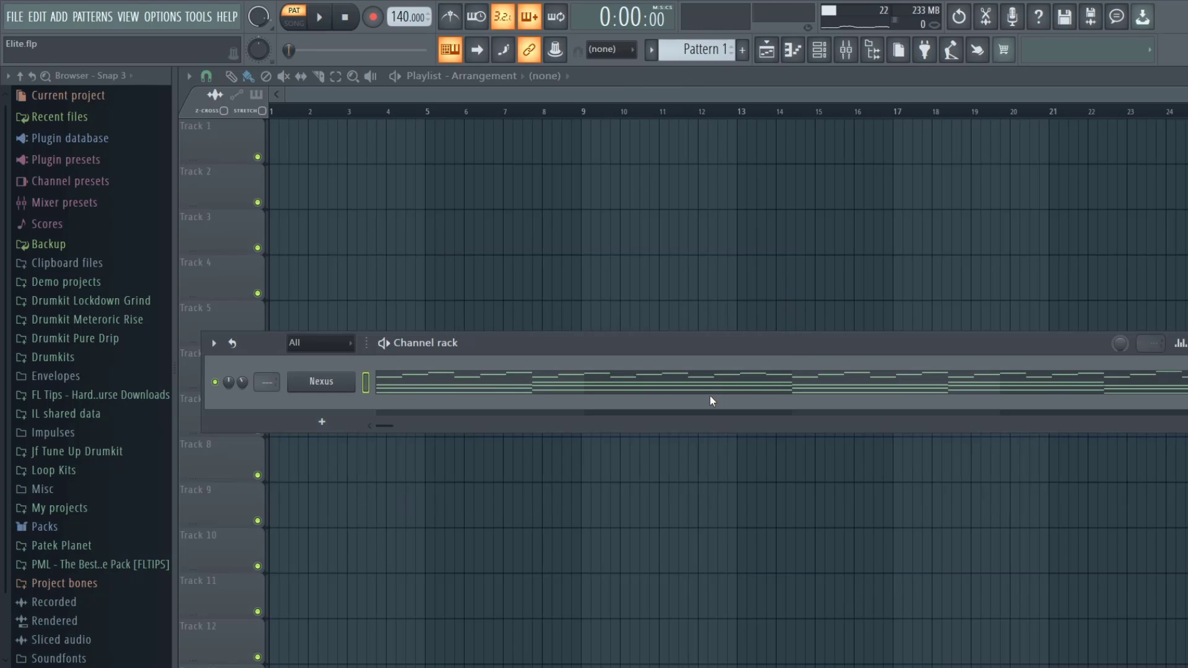
{"action": "key", "text": "space"}
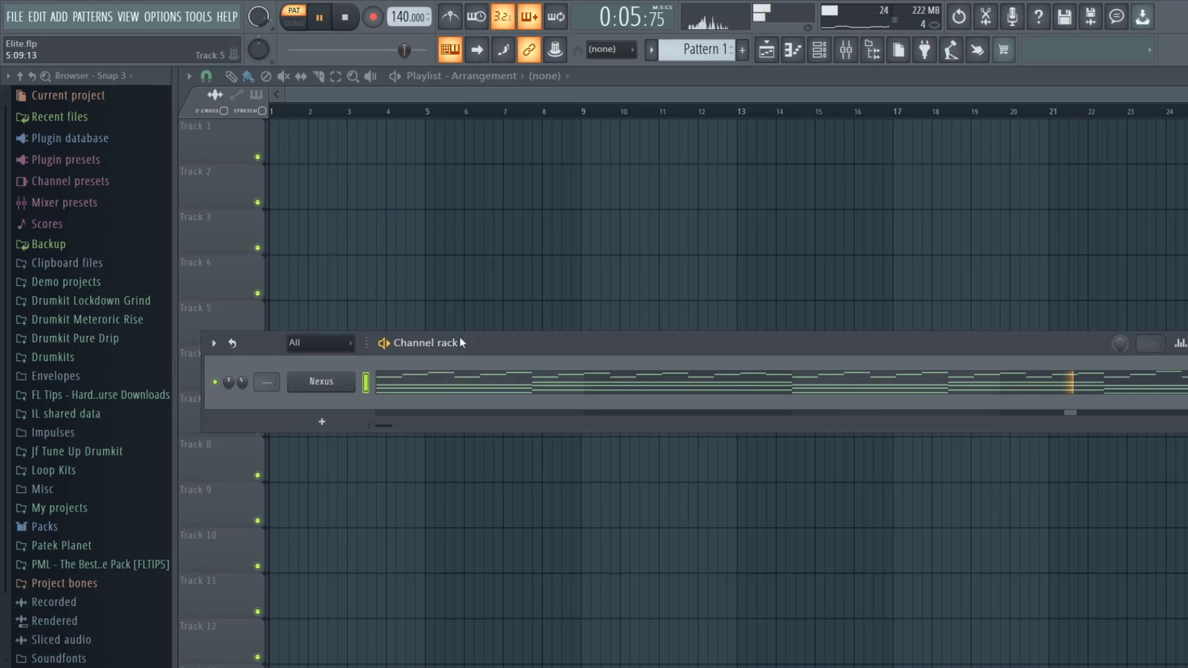
{"action": "left_click_drag", "start_coordinate": [495, 347], "coordinate": [468, 261]}
{"action": "key", "text": "space"}
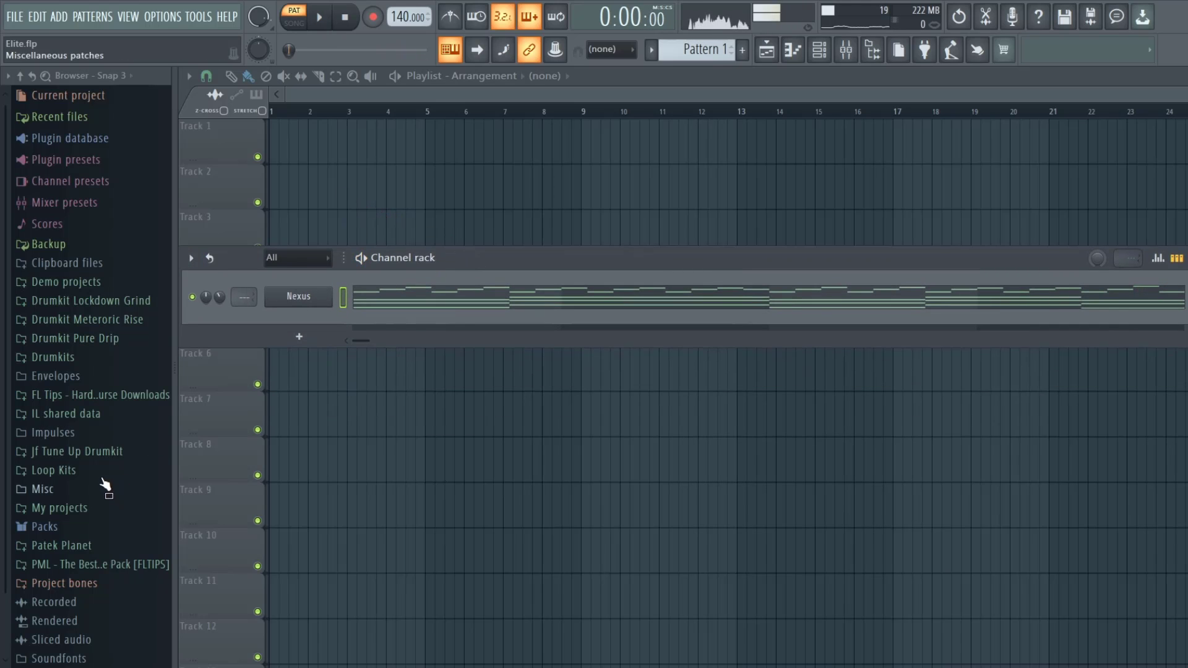
Add the 808 Beamer (D#) sample from the Jf Tune Up Drumkit as a new channel and show its piano roll
{"action": "left_click", "coordinate": [96, 453]}
{"action": "left_click", "coordinate": [86, 473]}
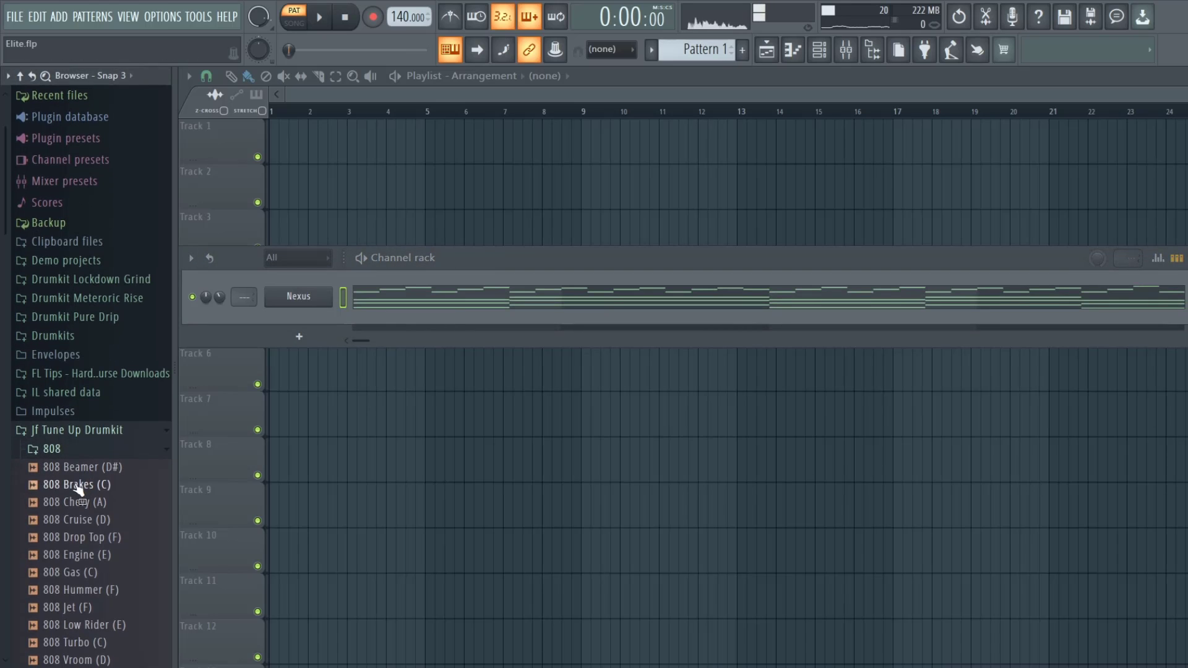
{"action": "left_click", "coordinate": [74, 469]}
{"action": "left_click_drag", "start_coordinate": [74, 473], "coordinate": [323, 327]}
{"action": "right_click", "coordinate": [303, 320]}
{"action": "left_click", "coordinate": [359, 322]}
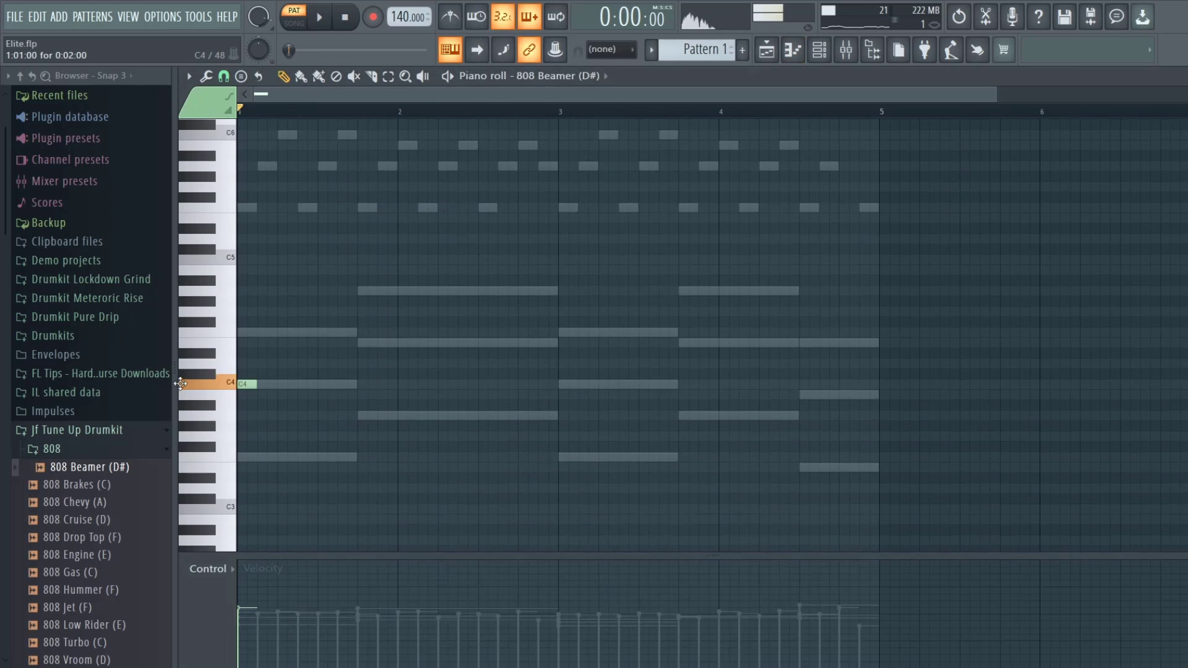
Place short 808 notes at F4 on bar 1, A4 shortly before bar 2 and two more A4s within bar 2
{"action": "left_click", "coordinate": [359, 293]}
{"action": "left_click", "coordinate": [460, 294]}
{"action": "key", "text": "space"}
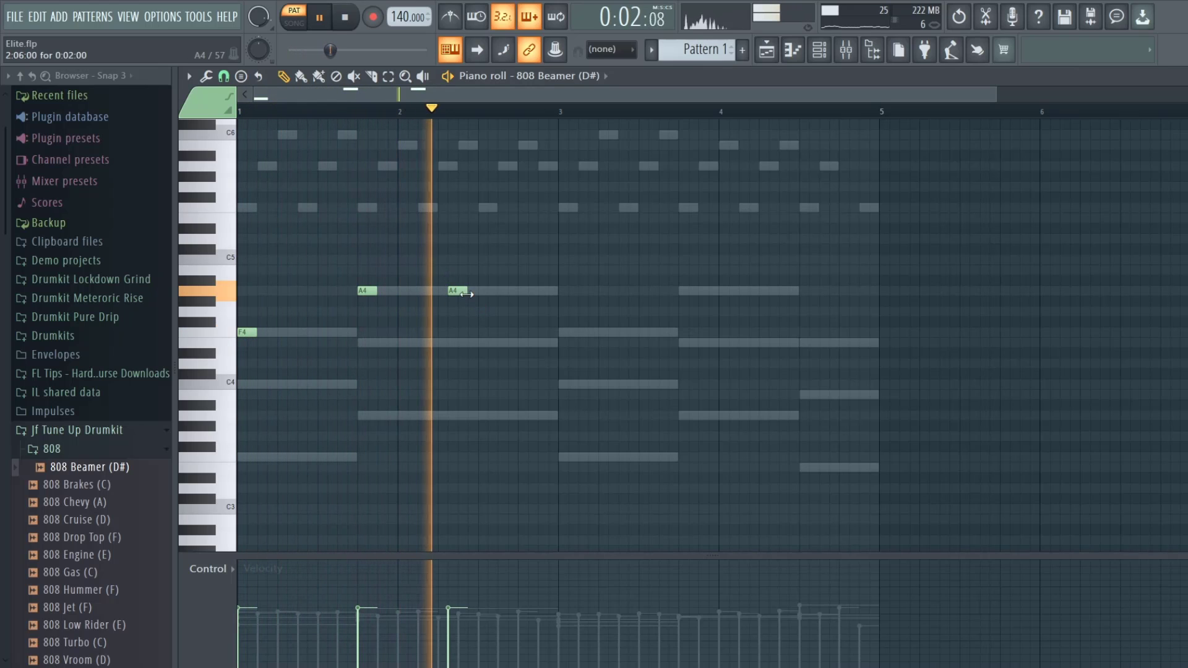
{"action": "key", "text": "space"}
{"action": "mouse_move", "coordinate": [457, 291]}
{"action": "left_mouse_down"}
{"action": "mouse_move", "coordinate": [487, 296]}
{"action": "mouse_move", "coordinate": [446, 290]}
{"action": "left_mouse_up"}
{"action": "key", "text": "space"}
{"action": "key", "text": "space"}
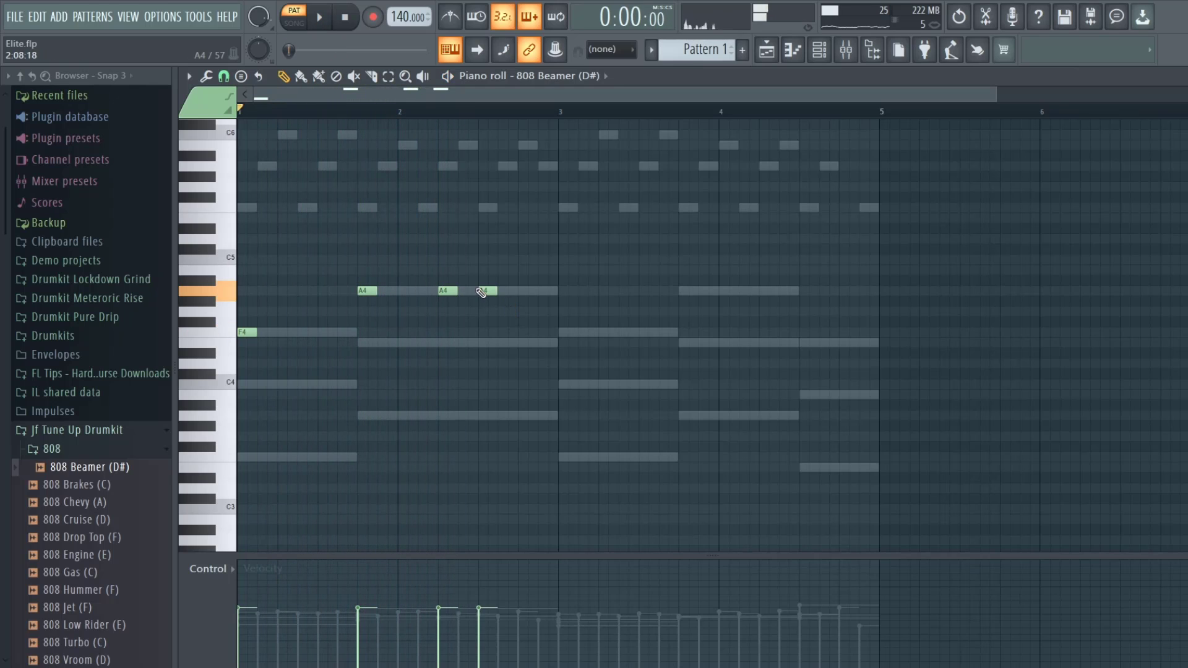
{"action": "key", "text": "space"}
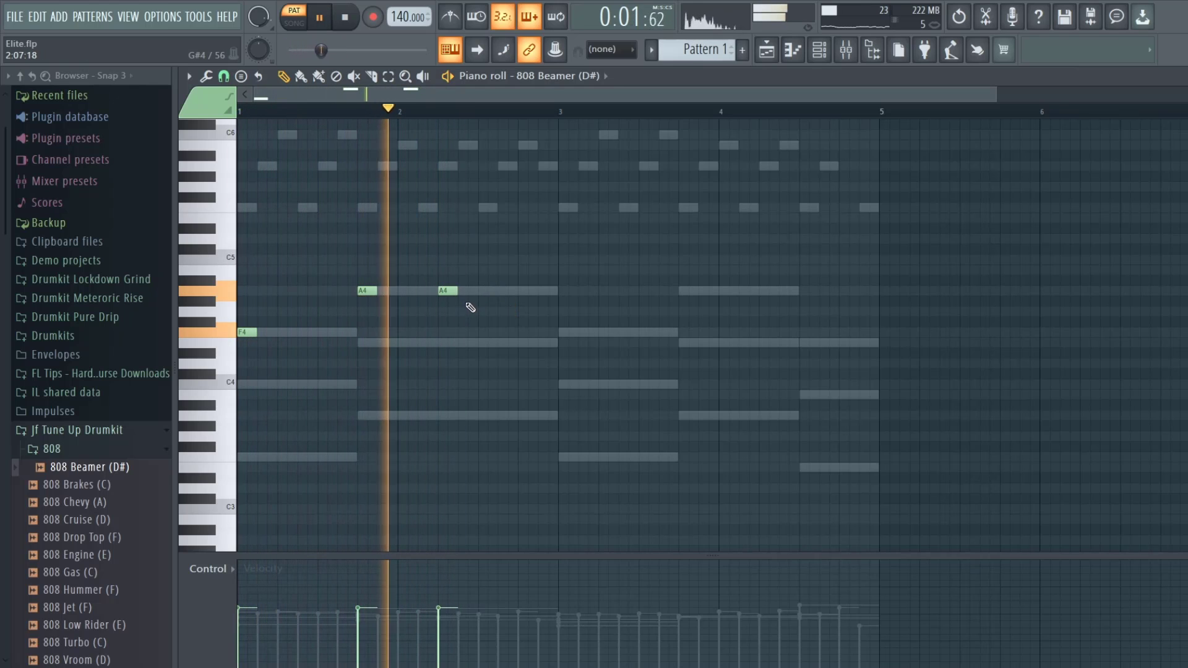
{"action": "left_click", "coordinate": [482, 290]}
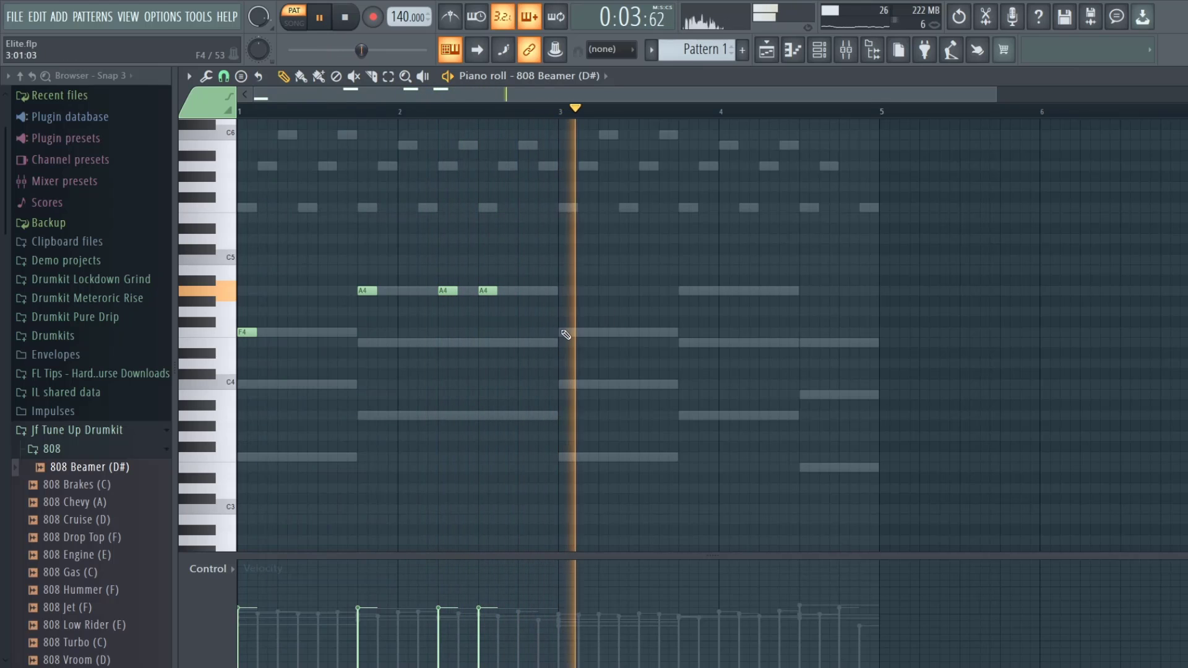
Continue the 808 line with an F4 near bar 3, A4s just before and inside bar 4, and an E4 late in bar 4
{"action": "left_click", "coordinate": [572, 333]}
{"action": "left_click", "coordinate": [682, 290]}
{"action": "left_click", "coordinate": [743, 291]}
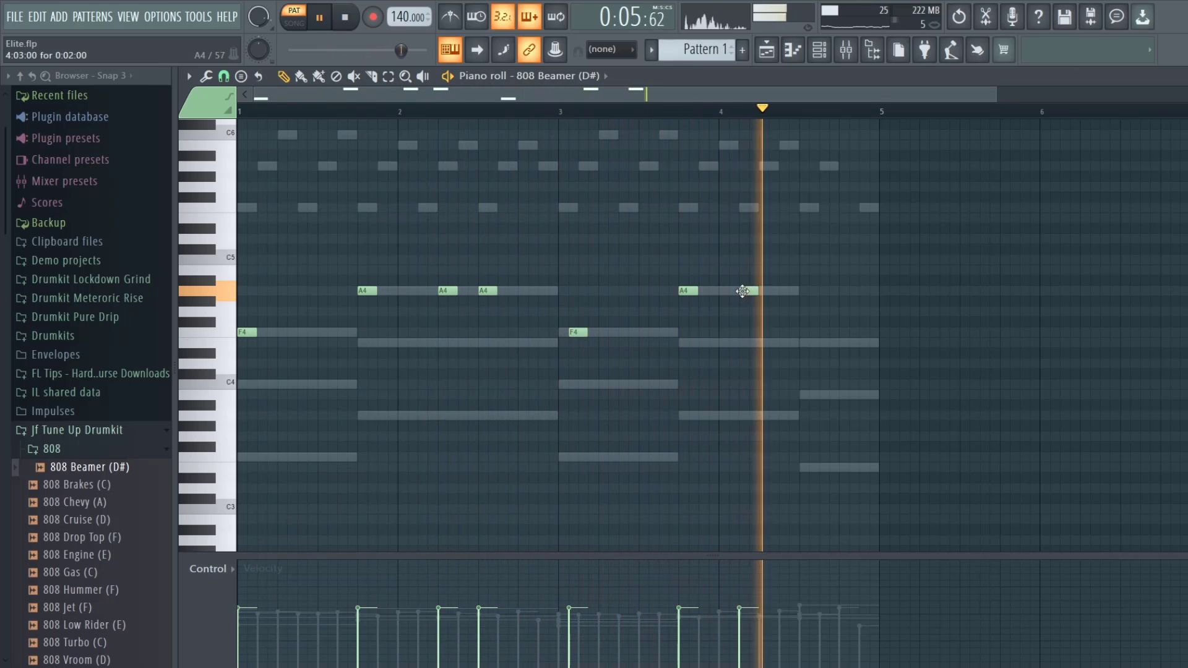
{"action": "left_click", "coordinate": [813, 343]}
Align the second F4 with bar 3, delay the last A4s of bars 2 and 4 and the E4, and add a closing F5
{"action": "left_click_drag", "start_coordinate": [577, 333], "coordinate": [567, 333]}
{"action": "left_click_drag", "start_coordinate": [488, 292], "coordinate": [509, 292]}
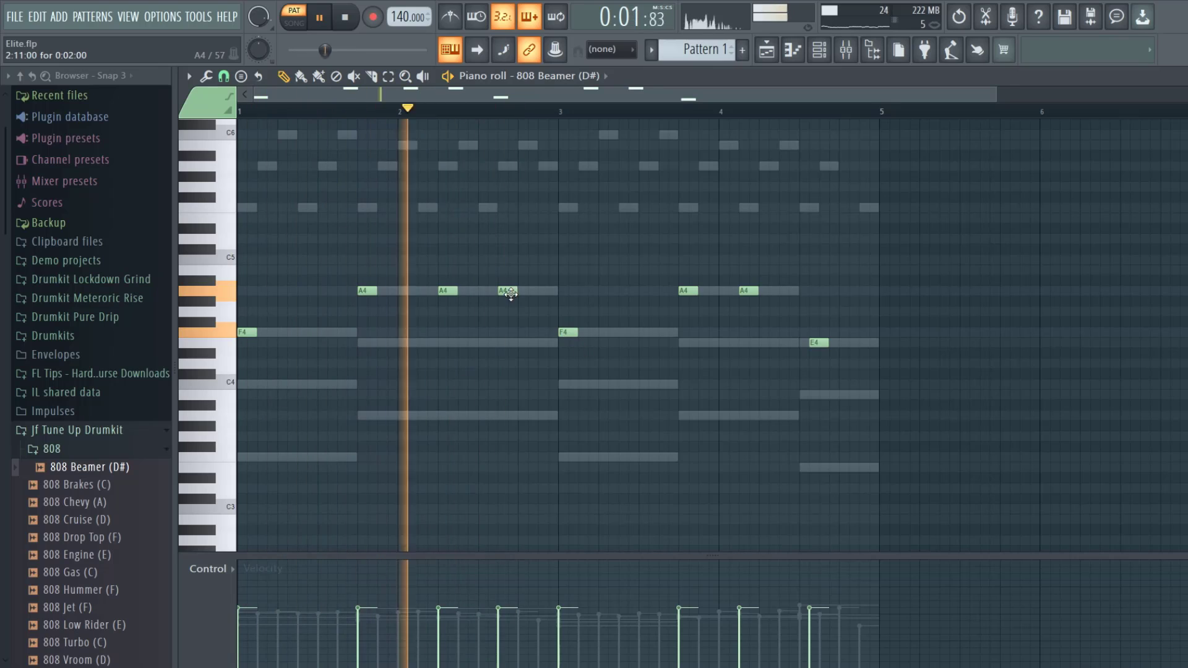
{"action": "left_click_drag", "start_coordinate": [747, 291], "coordinate": [767, 291]}
{"action": "left_click_drag", "start_coordinate": [815, 345], "coordinate": [827, 346]}
{"action": "left_click", "coordinate": [867, 207]}
Make the 808 Beamer (D#) channel cut itself in its miscellaneous settings, and close the settings window and channel rack
{"action": "left_click", "coordinate": [818, 49]}
{"action": "left_click", "coordinate": [296, 321]}
{"action": "left_click", "coordinate": [318, 205]}
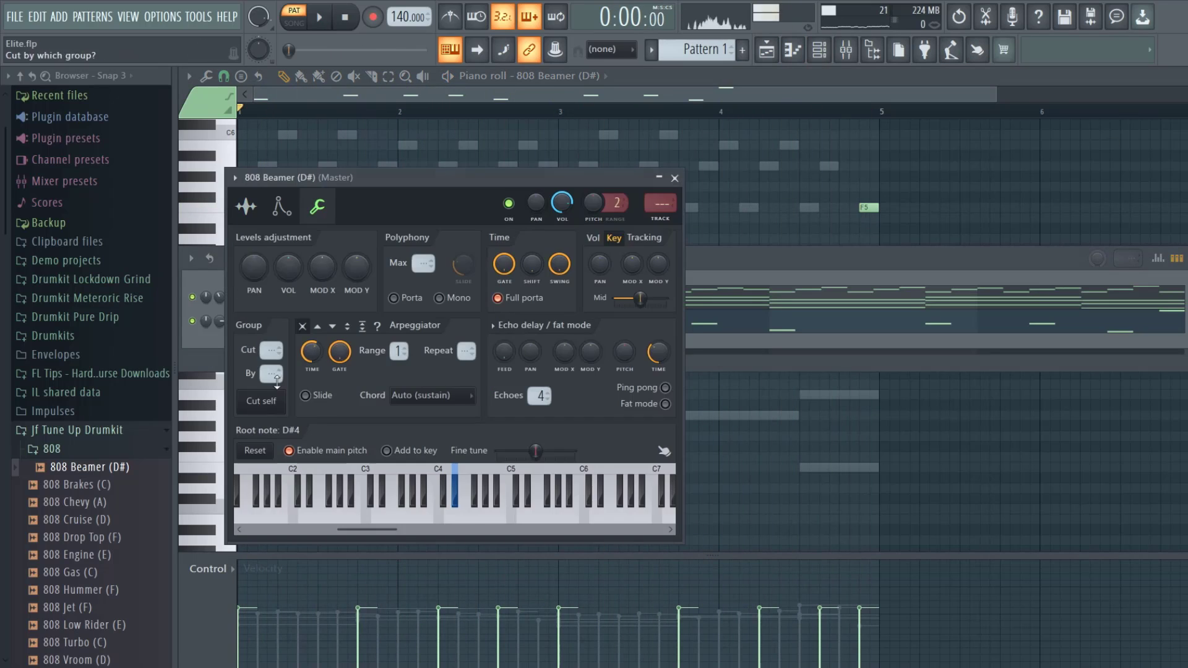
{"action": "left_click", "coordinate": [261, 401]}
{"action": "left_click", "coordinate": [674, 178]}
{"action": "left_click", "coordinate": [819, 49]}
Lower the closing 808 note before bar 5 to B4, play the pattern and close the piano roll
{"action": "key", "text": "space"}
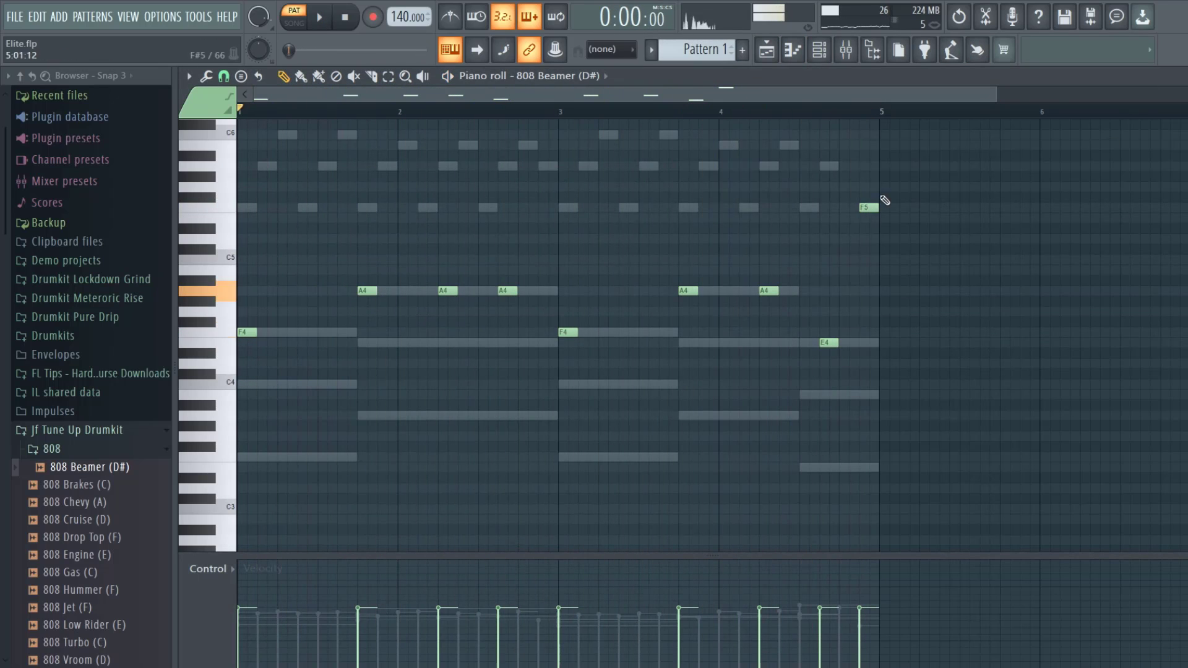
{"action": "left_click_drag", "start_coordinate": [869, 207], "coordinate": [869, 280]}
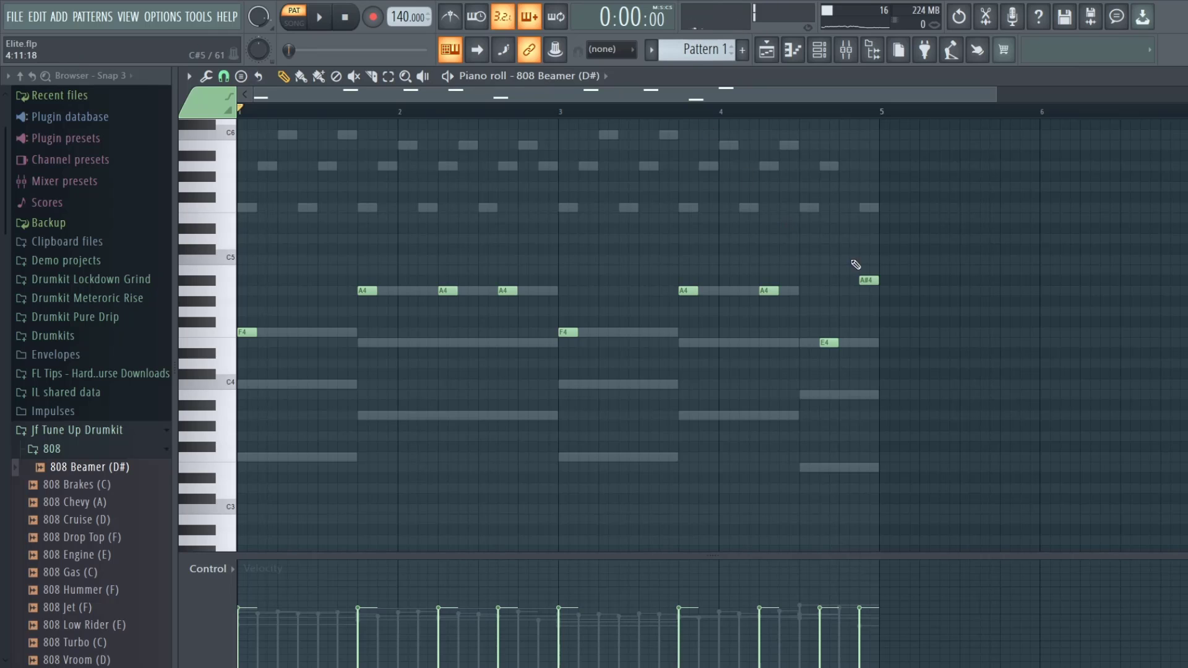
{"action": "mouse_move", "coordinate": [864, 281]}
{"action": "left_mouse_down"}
{"action": "mouse_move", "coordinate": [864, 260]}
{"action": "mouse_move", "coordinate": [865, 271]}
{"action": "left_mouse_up"}
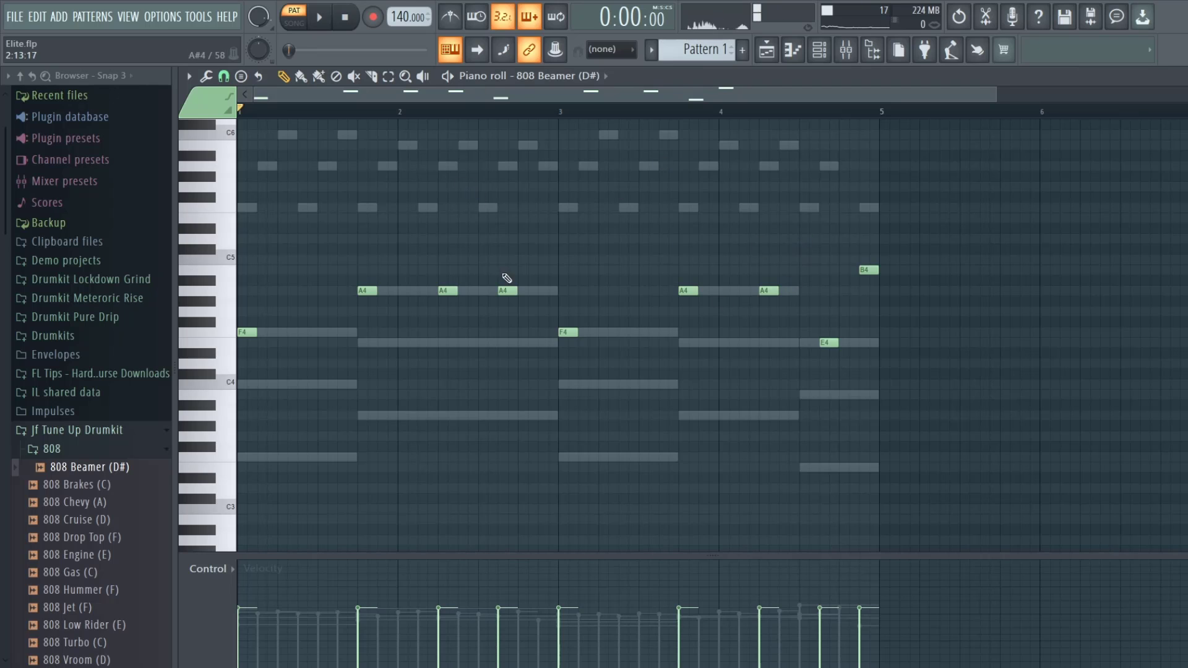
{"action": "left_click", "coordinate": [865, 208]}
{"action": "right_click", "coordinate": [871, 208]}
{"action": "key", "text": "space"}
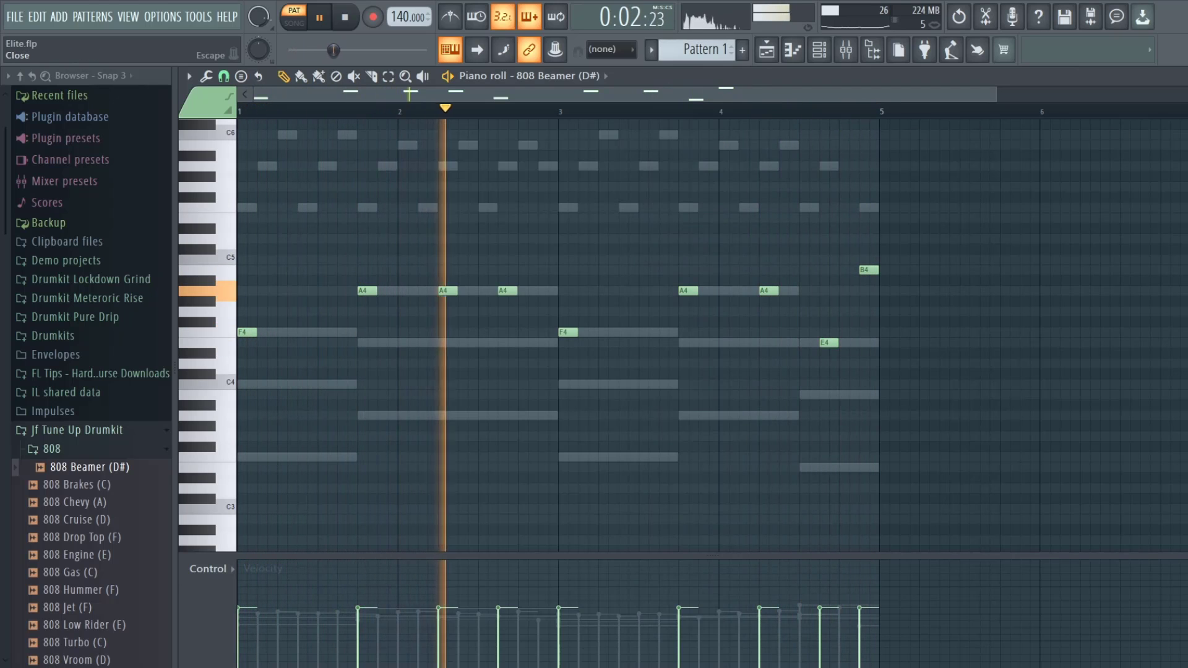
{"action": "key", "text": "Escape"}
{"action": "key", "text": "space"}
Add Infiniti Snare (A) from the drumkit's Snares folder as a new channel and show its piano roll
{"action": "left_click", "coordinate": [115, 452]}
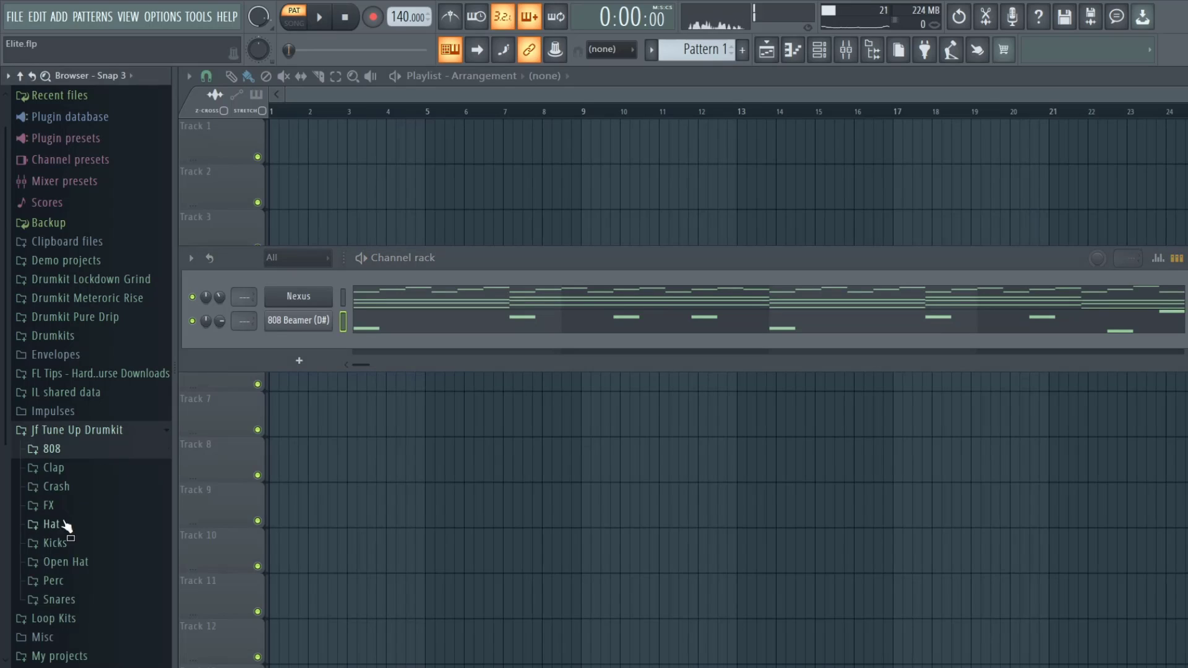
{"action": "left_click", "coordinate": [72, 599]}
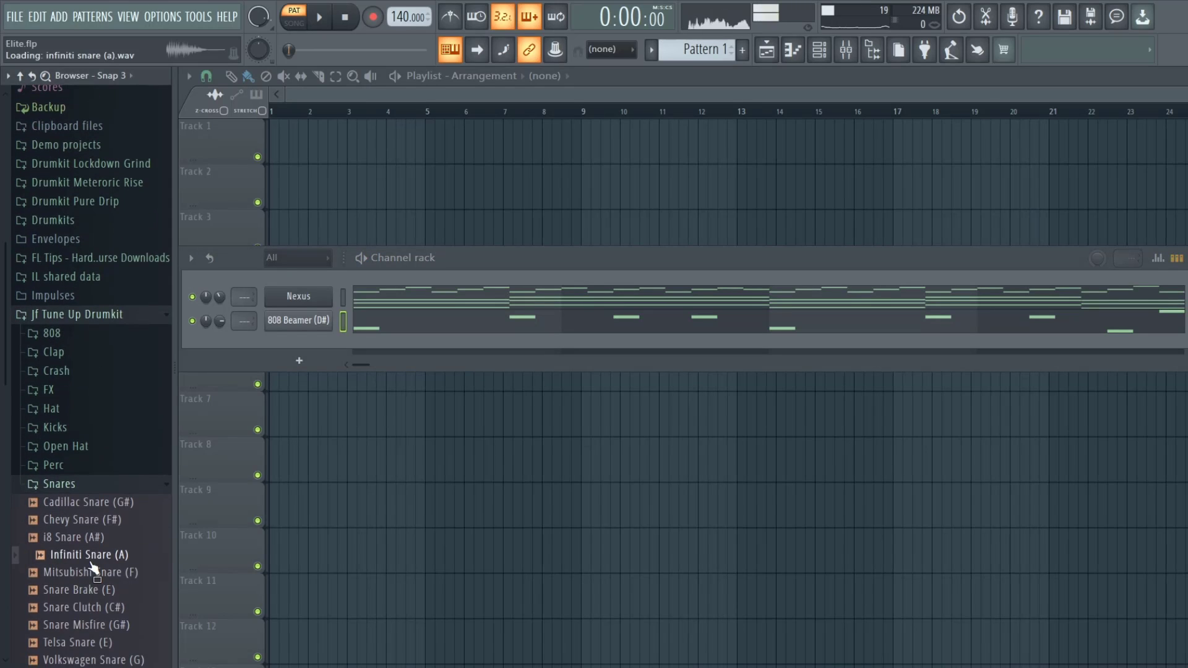
{"action": "left_click_drag", "start_coordinate": [93, 554], "coordinate": [288, 333]}
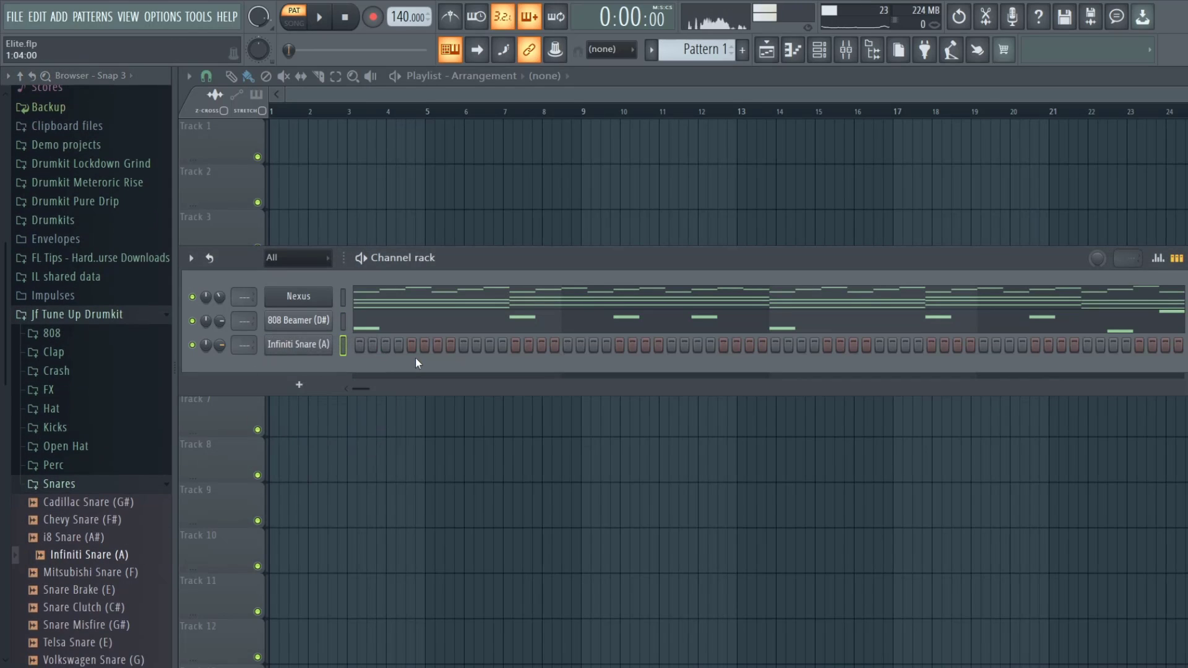
{"action": "right_click", "coordinate": [317, 345]}
{"action": "left_click", "coordinate": [365, 357]}
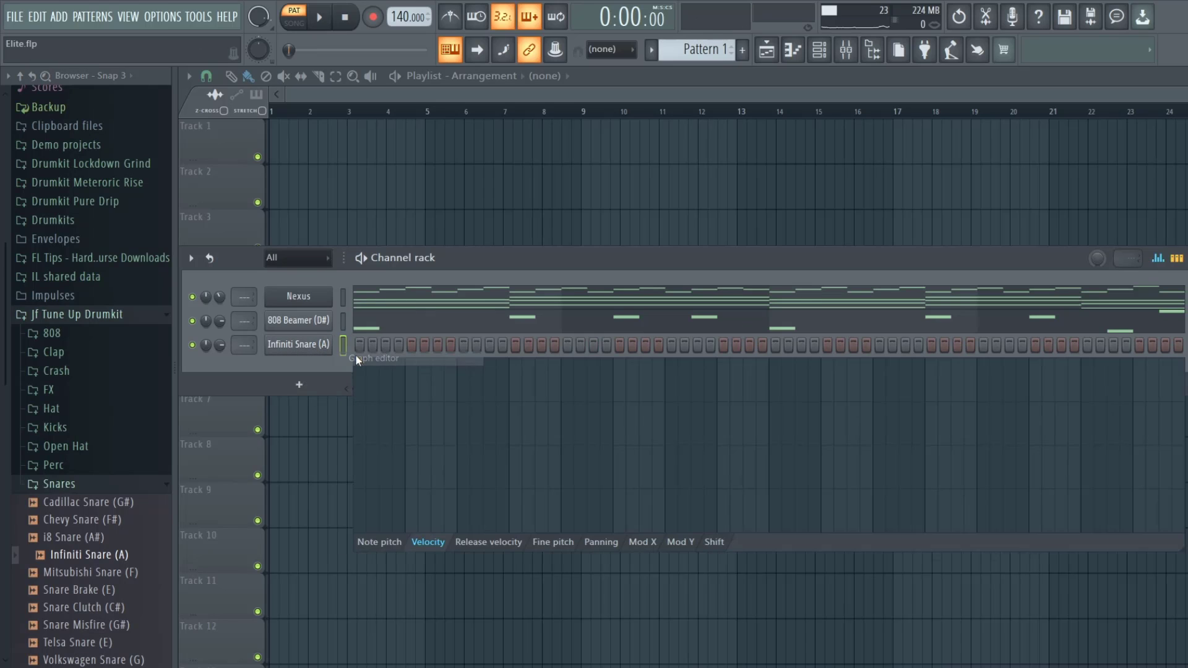
{"action": "right_click", "coordinate": [303, 345]}
{"action": "left_click", "coordinate": [375, 345]}
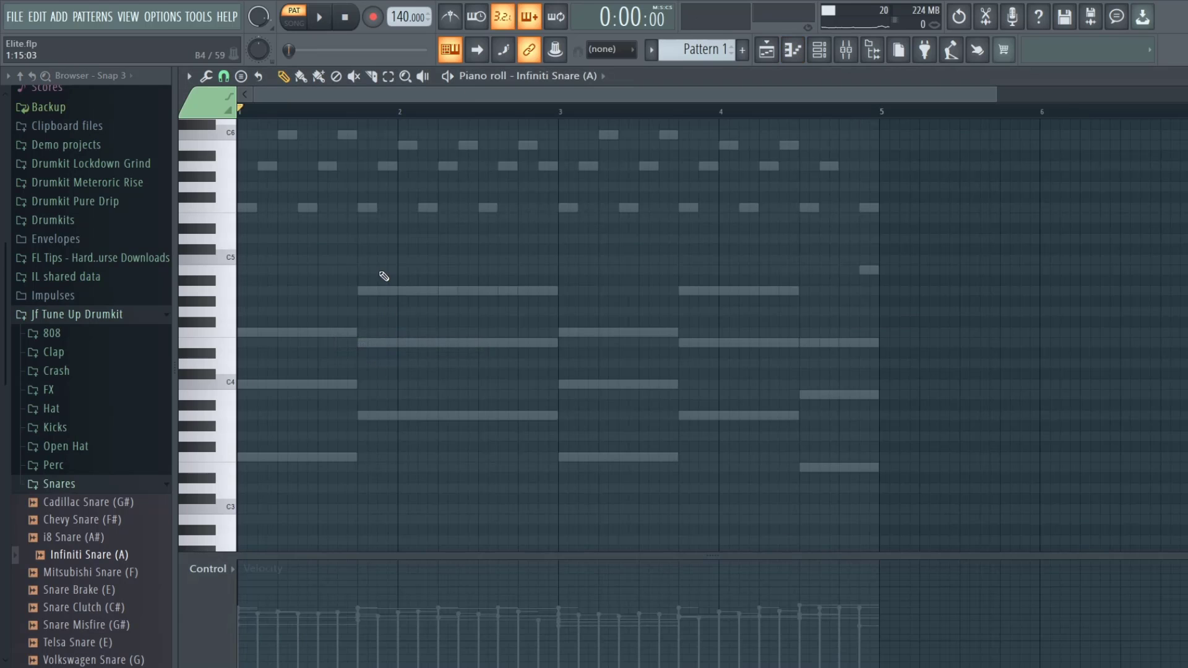
Place snare hits on steps 9, 25, 41 and 57 in the channel rack and play the pattern
{"action": "mouse_move", "coordinate": [348, 351]}
{"action": "left_mouse_down"}
{"action": "mouse_move", "coordinate": [348, 336]}
{"action": "mouse_move", "coordinate": [277, 334]}
{"action": "left_mouse_up"}
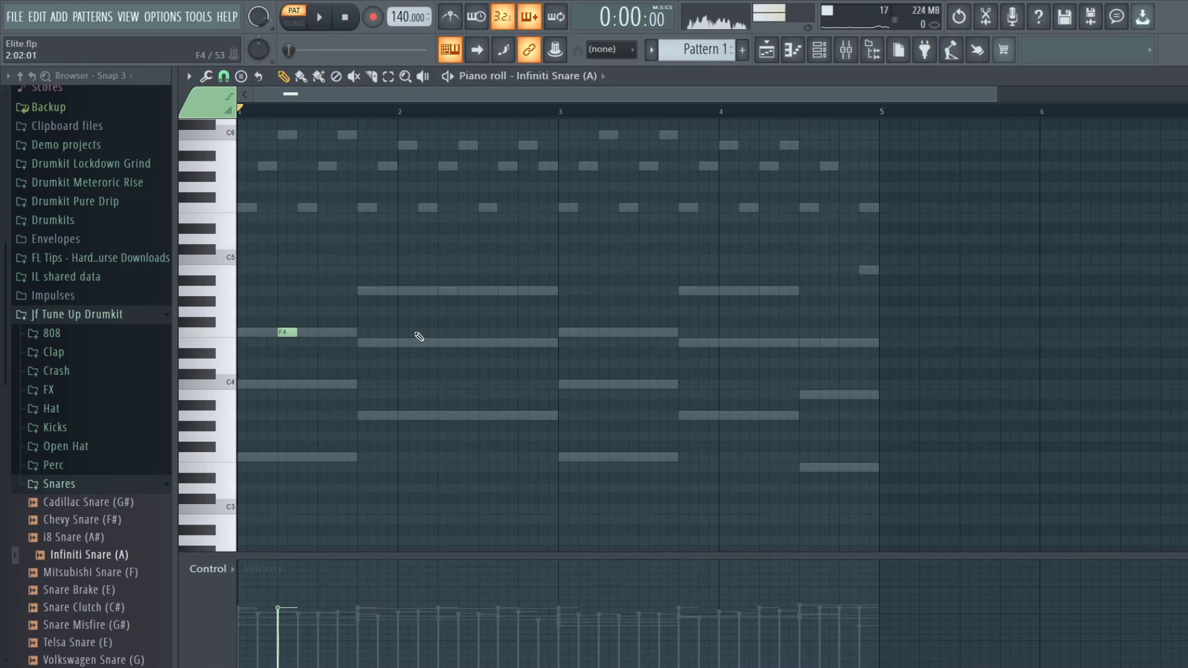
{"action": "right_click", "coordinate": [287, 333]}
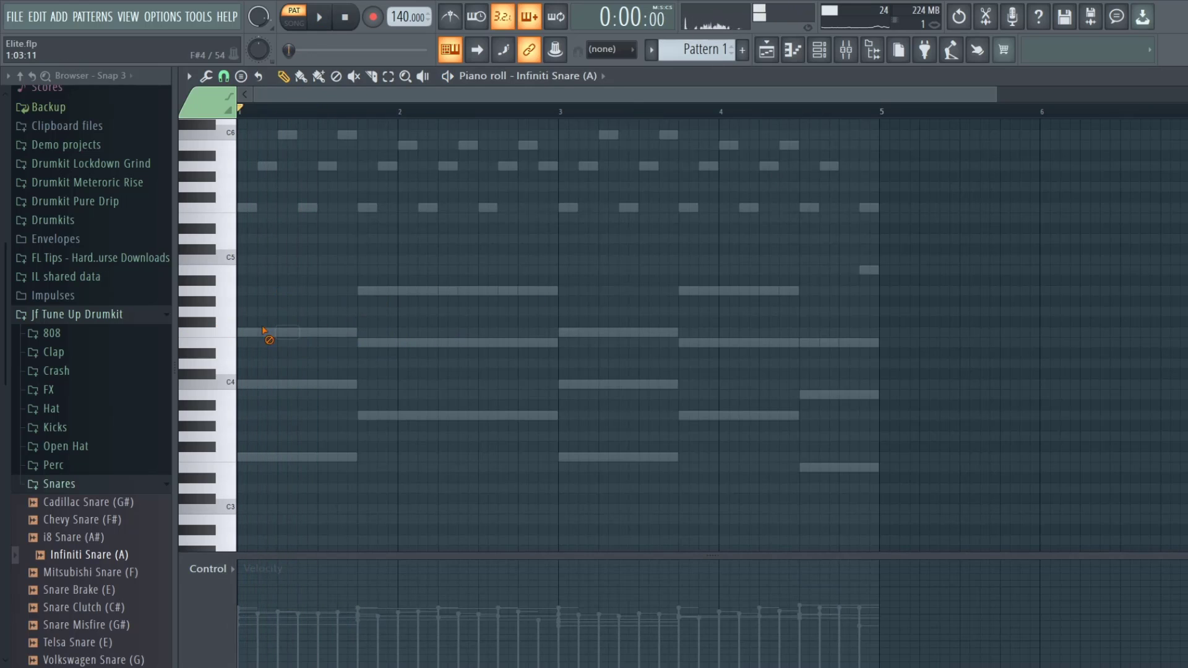
{"action": "left_click", "coordinate": [819, 49]}
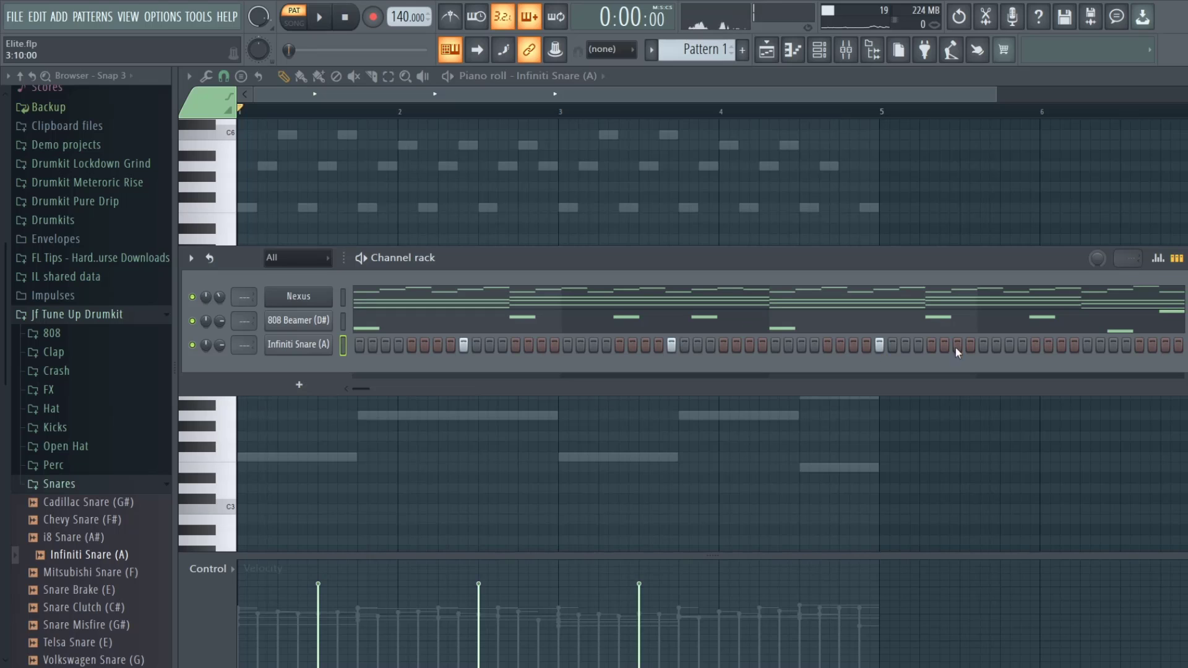
{"action": "left_click", "coordinate": [1082, 342]}
{"action": "key", "text": "F6"}
{"action": "key", "text": "space"}
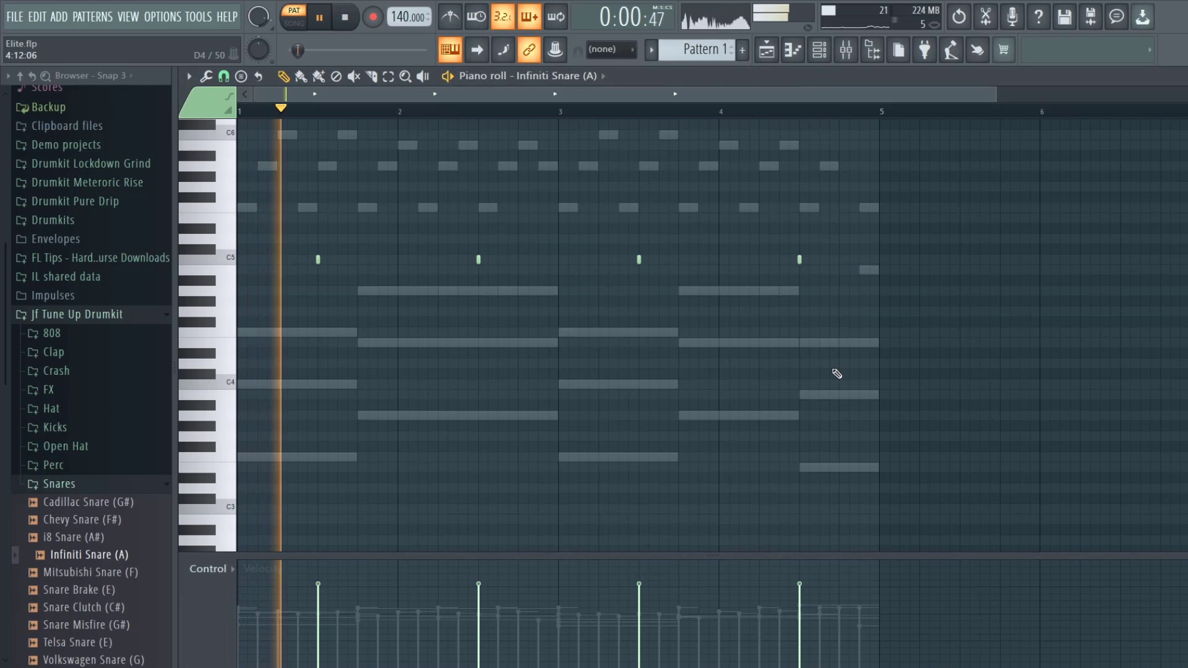
Transpose the four snare hits down to A4 during playback and close the piano roll
{"action": "key", "text": "Down"}
{"action": "key", "text": "Down"}
{"action": "key", "text": "Down"}
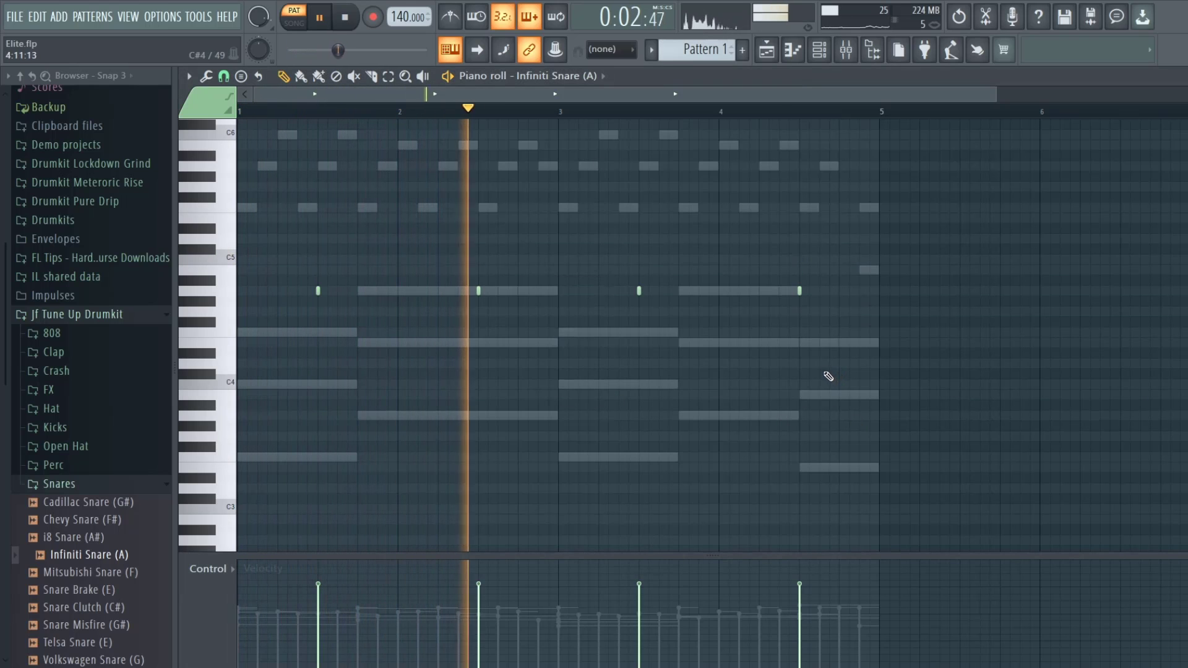
{"action": "left_click", "coordinate": [1177, 76]}
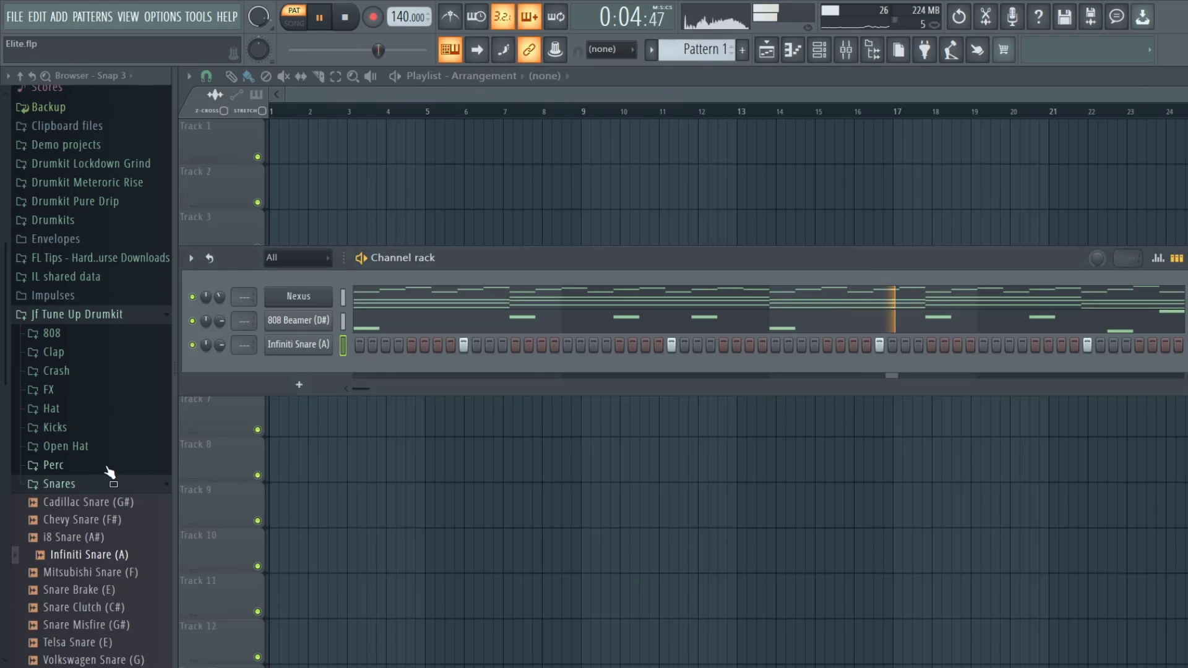
Add Hat Mechanic from the drumkit's Hat folder as a new channel and fill it on every 2 steps
{"action": "left_click", "coordinate": [51, 408]}
{"action": "left_click_drag", "start_coordinate": [59, 427], "coordinate": [305, 365]}
{"action": "right_click", "coordinate": [302, 369]}
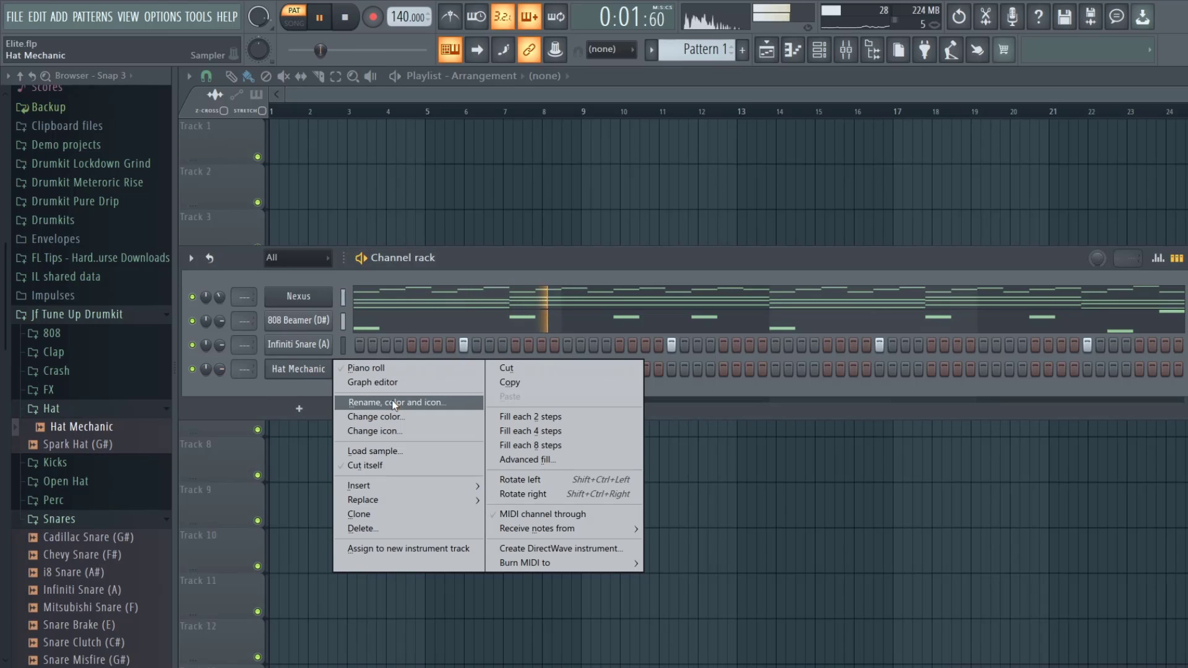
{"action": "left_click", "coordinate": [518, 417]}
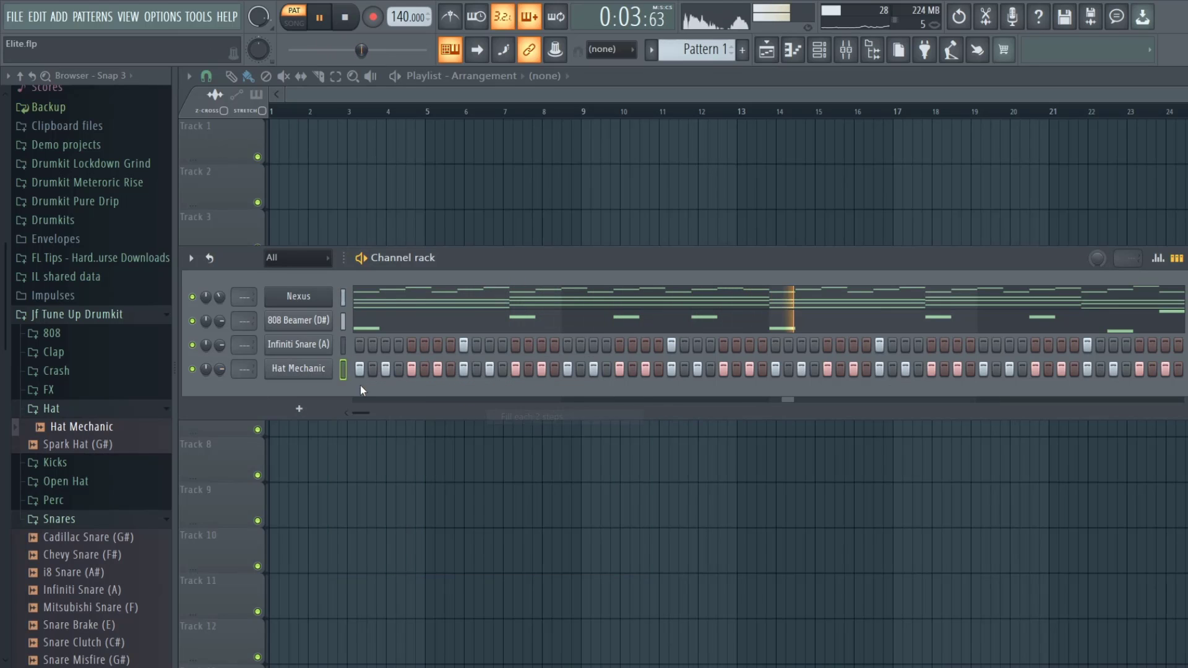
Transpose all Hat Mechanic notes down to A4 in the piano roll, trying different pitches during playback
{"action": "right_click", "coordinate": [303, 368]}
{"action": "left_click", "coordinate": [361, 369]}
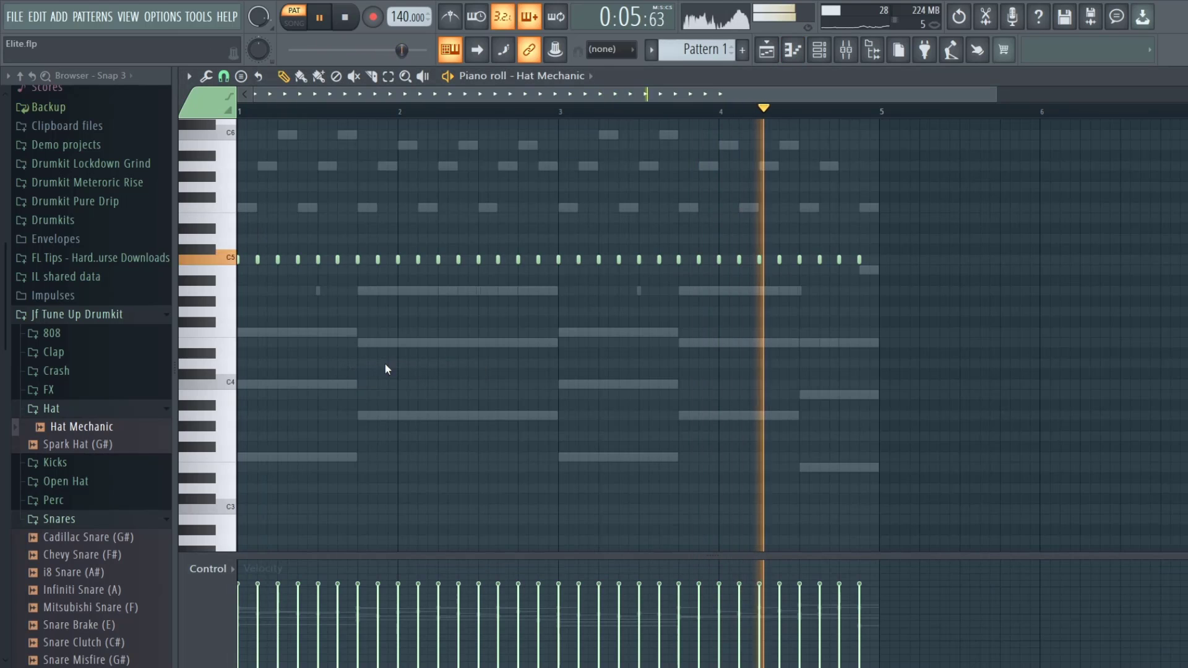
{"action": "key", "text": "shift+Down"}
{"action": "key", "text": "shift+Down"}
{"action": "key", "text": "shift+Down"}
{"action": "key", "text": "shift+Down"}
{"action": "key", "text": "shift+Down"}
{"action": "key", "text": "shift+Up"}
{"action": "key", "text": "shift+Up"}
{"action": "key", "text": "shift+Up"}
{"action": "key", "text": "shift+Up"}
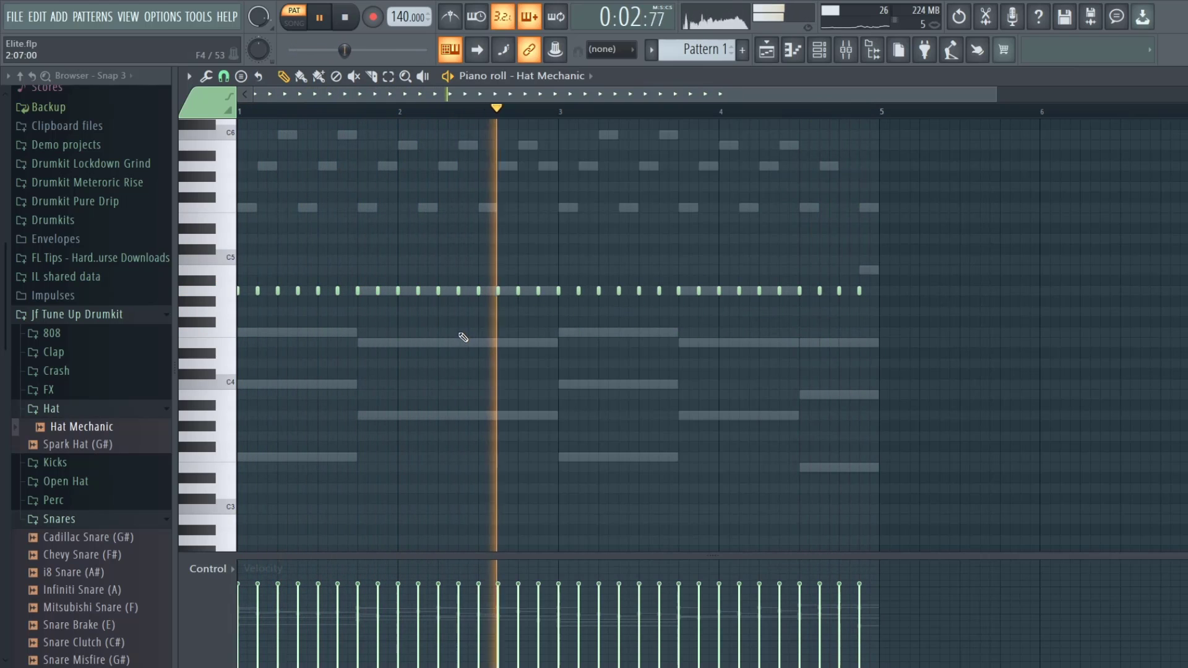
Set the piano roll snap to 1/2 step and add three extra A4 hat hits as a roll just before bar 3
{"action": "left_click", "coordinate": [223, 80]}
{"action": "left_click", "coordinate": [254, 205]}
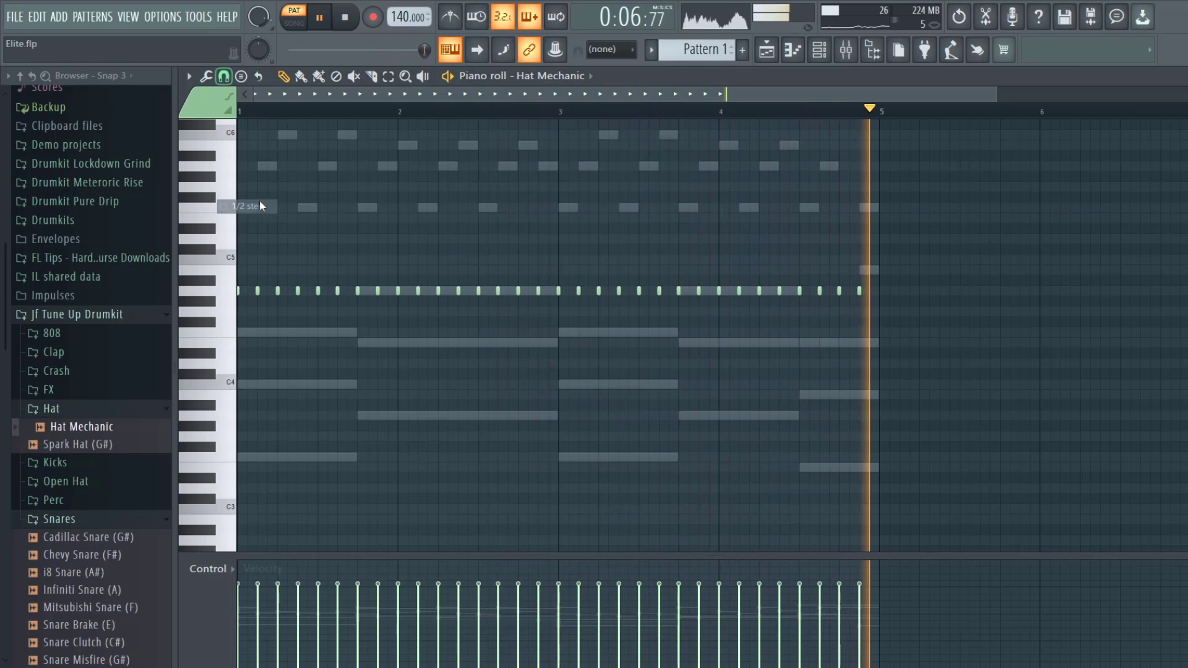
{"action": "key", "text": "space"}
{"action": "scroll", "coordinate": [548, 119], "scroll_direction": "up", "scroll_amount": 5}
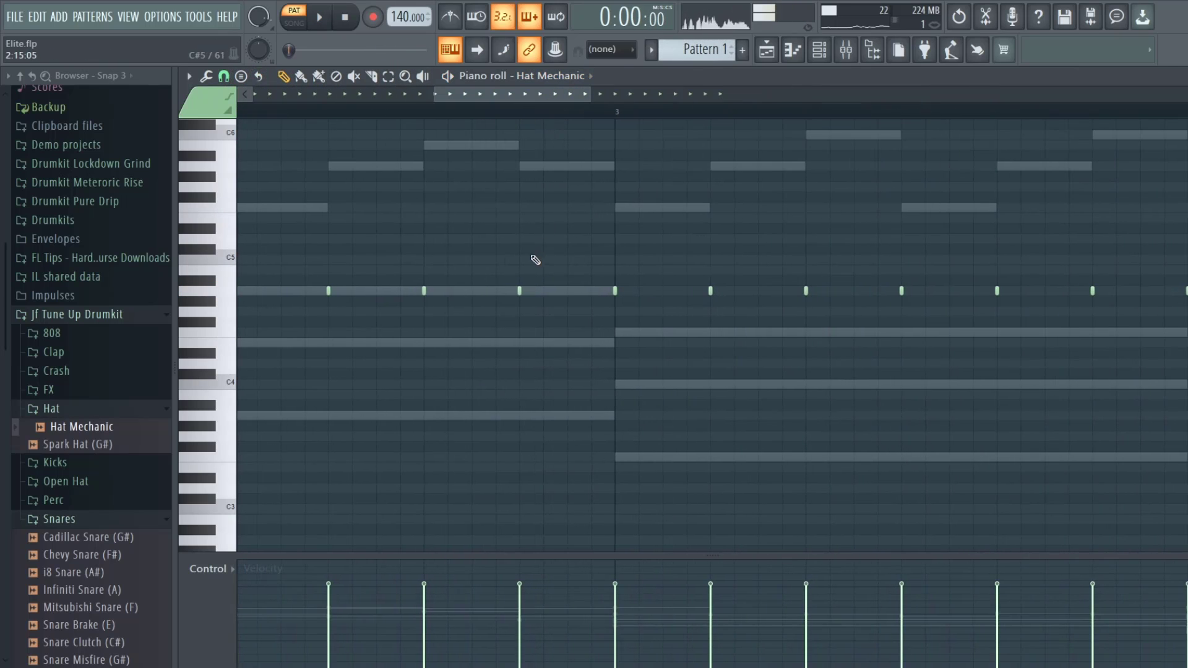
{"action": "left_click", "coordinate": [545, 291]}
{"action": "right_click", "coordinate": [546, 291]}
{"action": "left_click", "coordinate": [545, 291]}
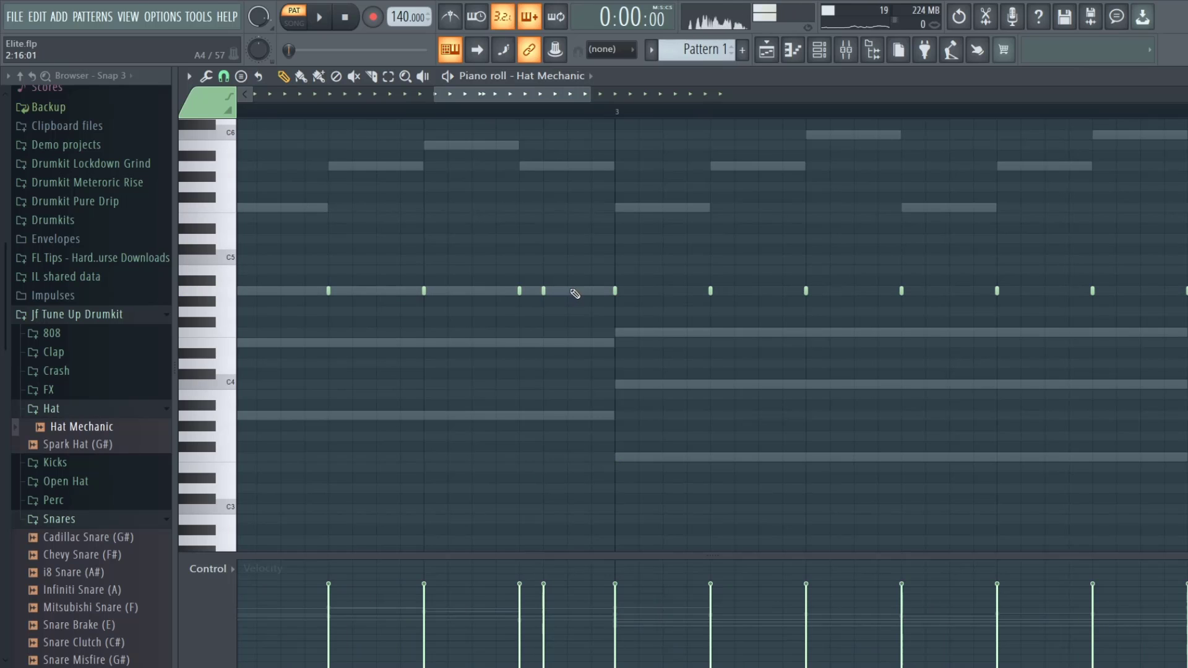
{"action": "left_click", "coordinate": [569, 291]}
{"action": "left_click", "coordinate": [592, 291]}
{"action": "left_click_drag", "start_coordinate": [586, 92], "coordinate": [1115, 93]}
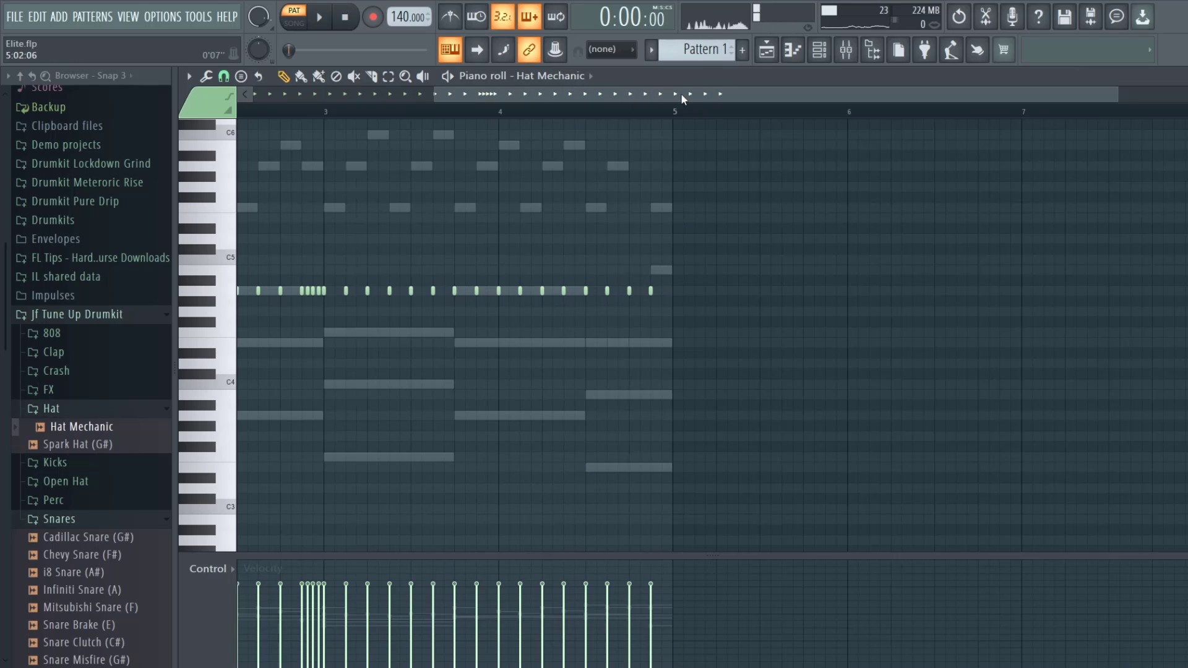
Add three extra A4 Hat Mechanic hits as a roll just before bar 5 and one extra hit within bar 4 during playback
{"action": "scroll", "coordinate": [656, 112], "scroll_direction": "up", "scroll_amount": 6}
{"action": "key", "text": "space"}
{"action": "left_click", "coordinate": [656, 291]}
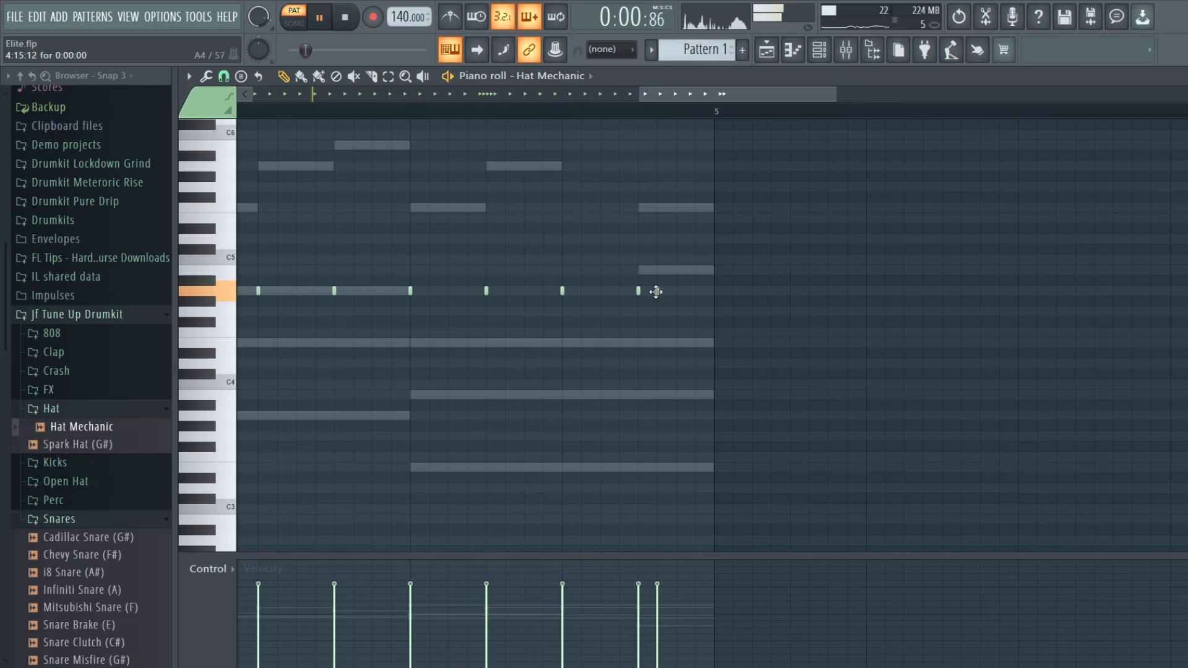
{"action": "left_click", "coordinate": [680, 291]}
{"action": "left_click", "coordinate": [699, 291]}
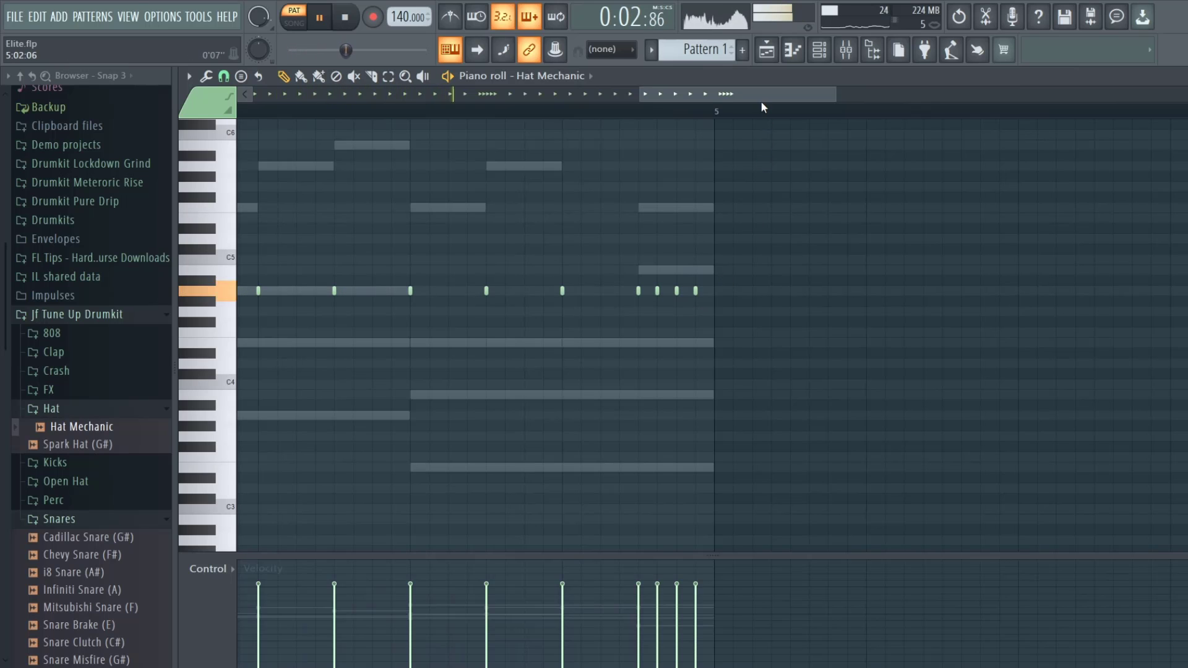
{"action": "left_click_drag", "start_coordinate": [762, 97], "coordinate": [485, 92]}
{"action": "left_click_drag", "start_coordinate": [558, 92], "coordinate": [951, 93]}
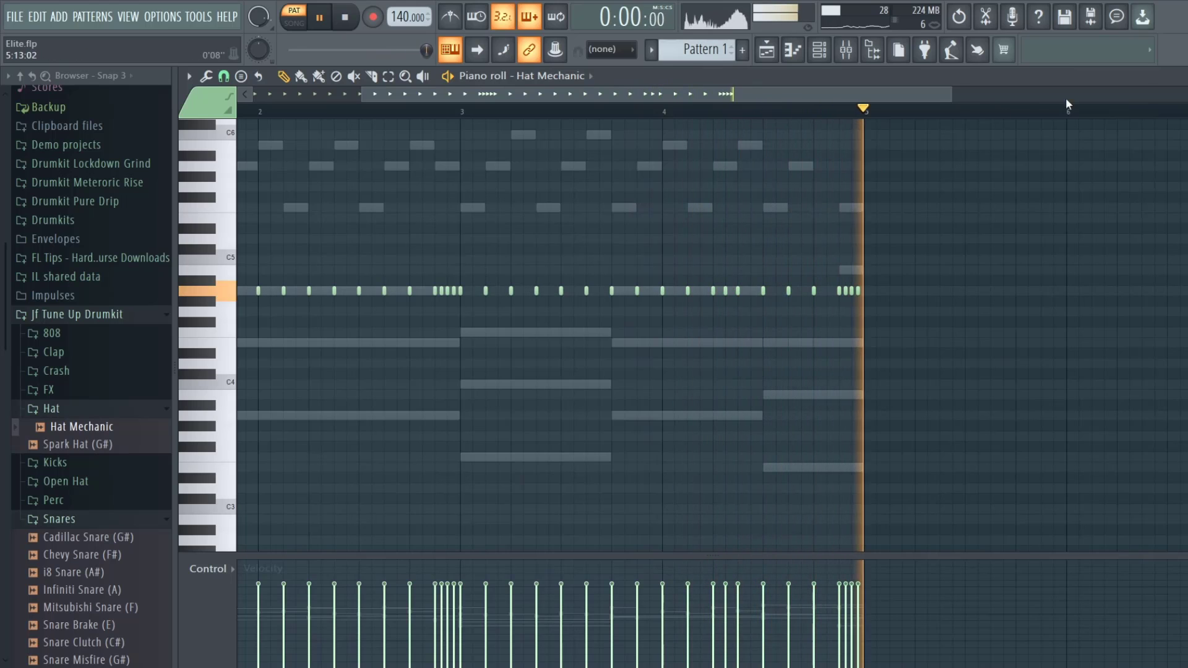
Close the piano roll and lower the Hat Mechanic channel volume to 40%
{"action": "left_click", "coordinate": [1177, 76]}
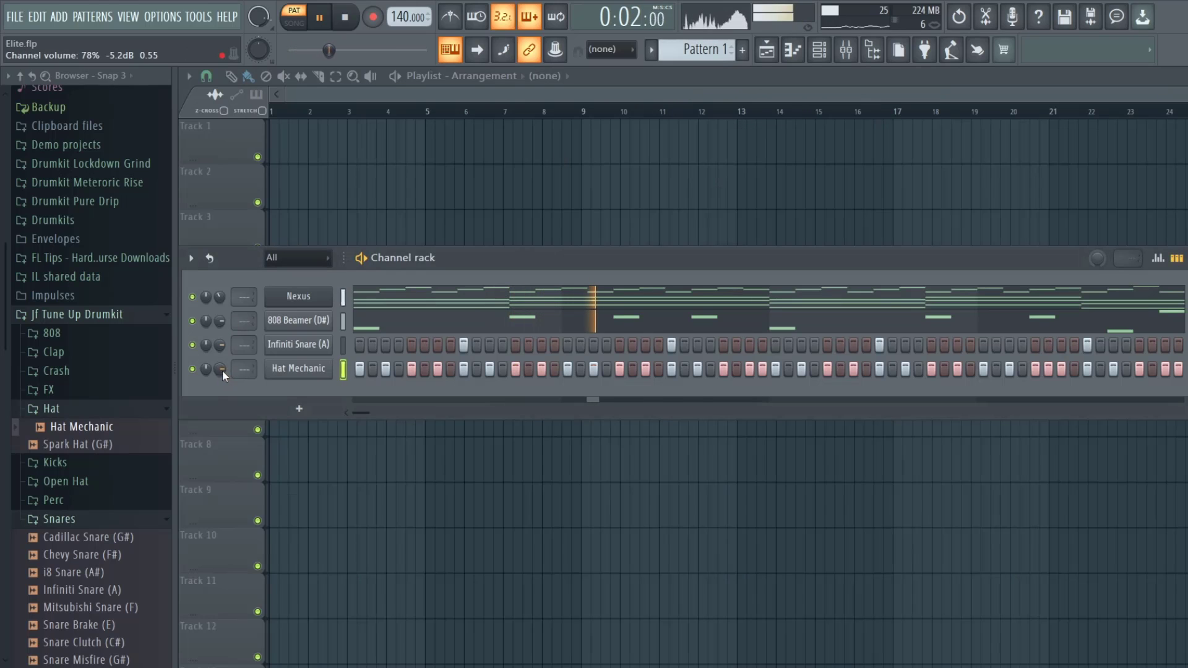
{"action": "left_click_drag", "start_coordinate": [221, 370], "coordinate": [222, 408]}
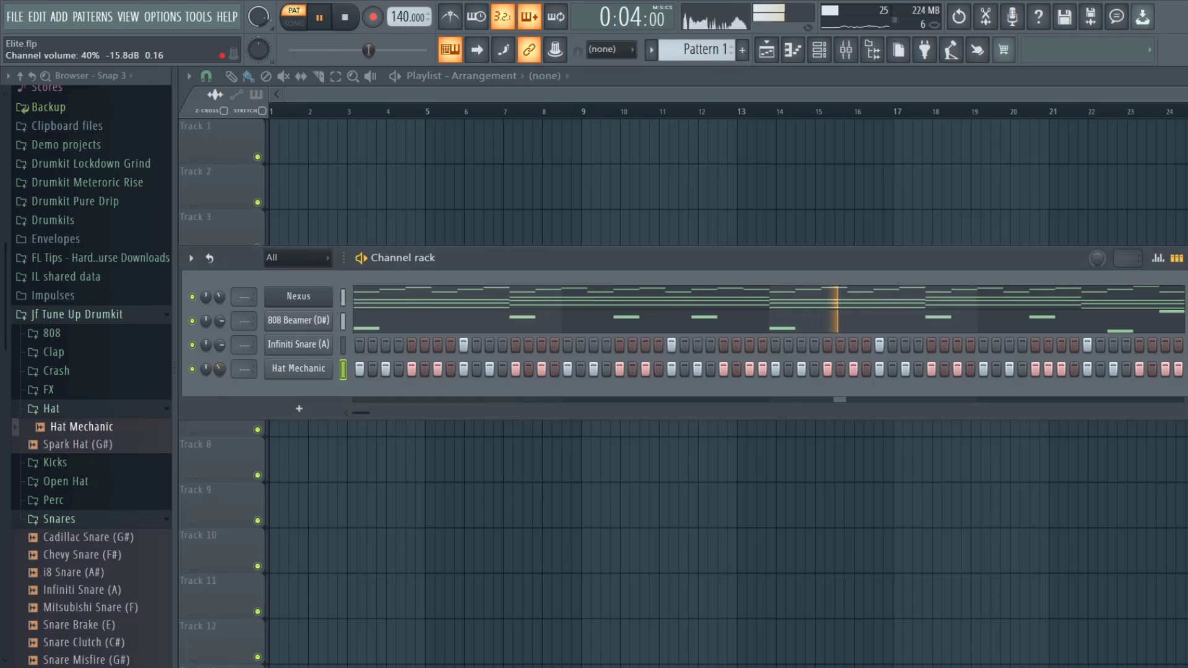
Add Fuel (G#) from the drumkit's Crash folder as a new channel, place a hit on step 1 and stop playback
{"action": "left_click", "coordinate": [51, 408]}
{"action": "left_click", "coordinate": [56, 370]}
{"action": "left_click", "coordinate": [76, 390]}
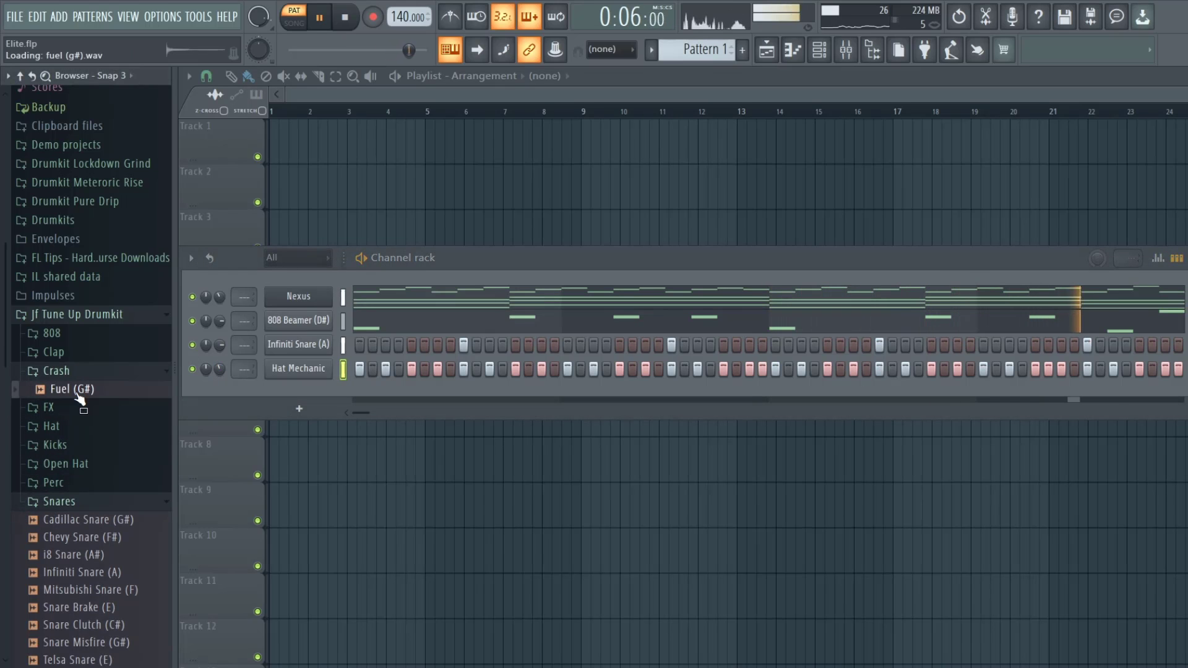
{"action": "left_click_drag", "start_coordinate": [79, 399], "coordinate": [310, 388]}
{"action": "left_click", "coordinate": [359, 394]}
{"action": "key", "text": "space"}
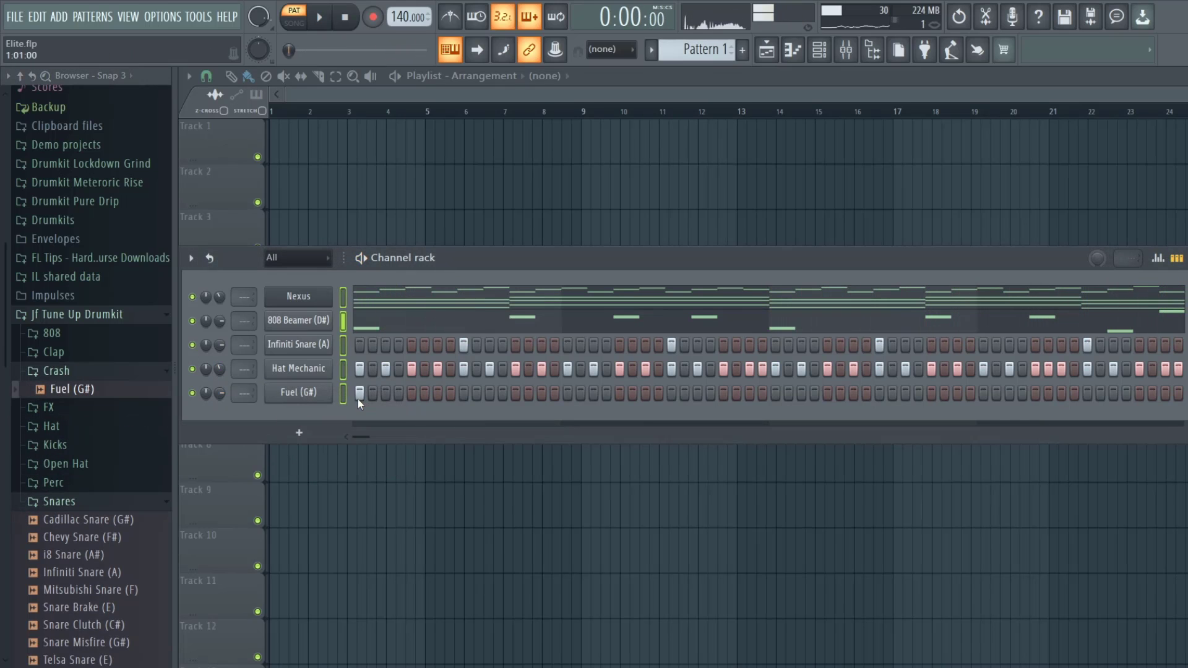
Transpose the Fuel (G#) crash note down to A4 in the piano roll during playback and close the piano roll
{"action": "right_click", "coordinate": [303, 393]}
{"action": "left_click", "coordinate": [346, 390]}
{"action": "key", "text": "space"}
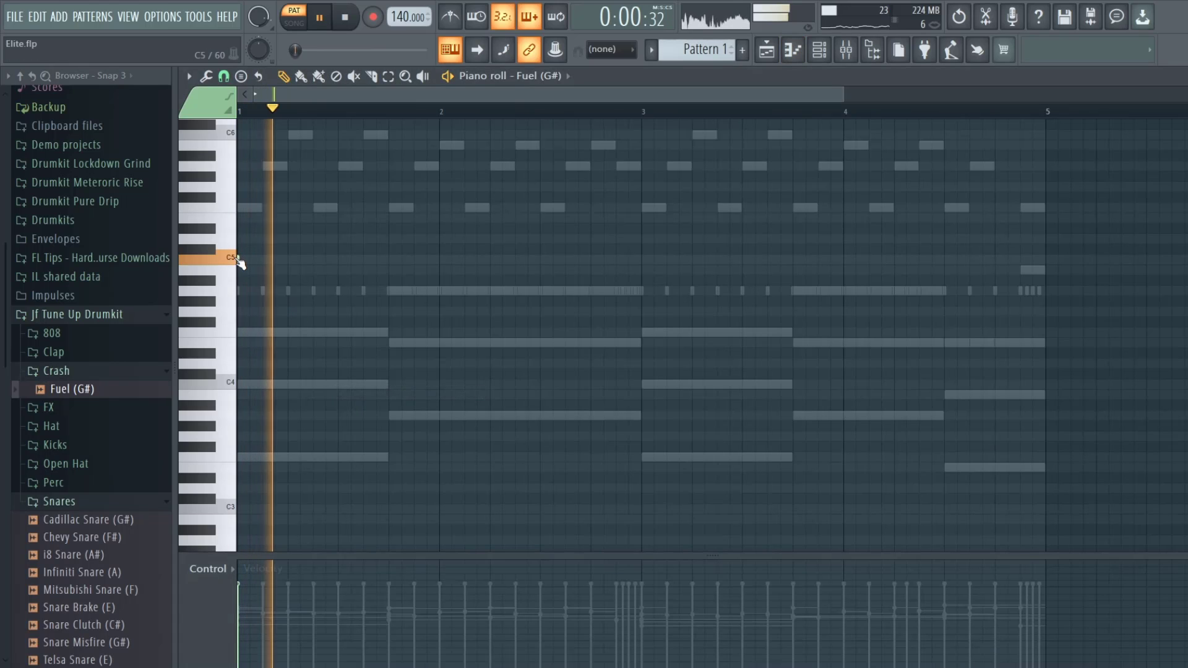
{"action": "key", "text": "space"}
{"action": "key", "text": "space"}
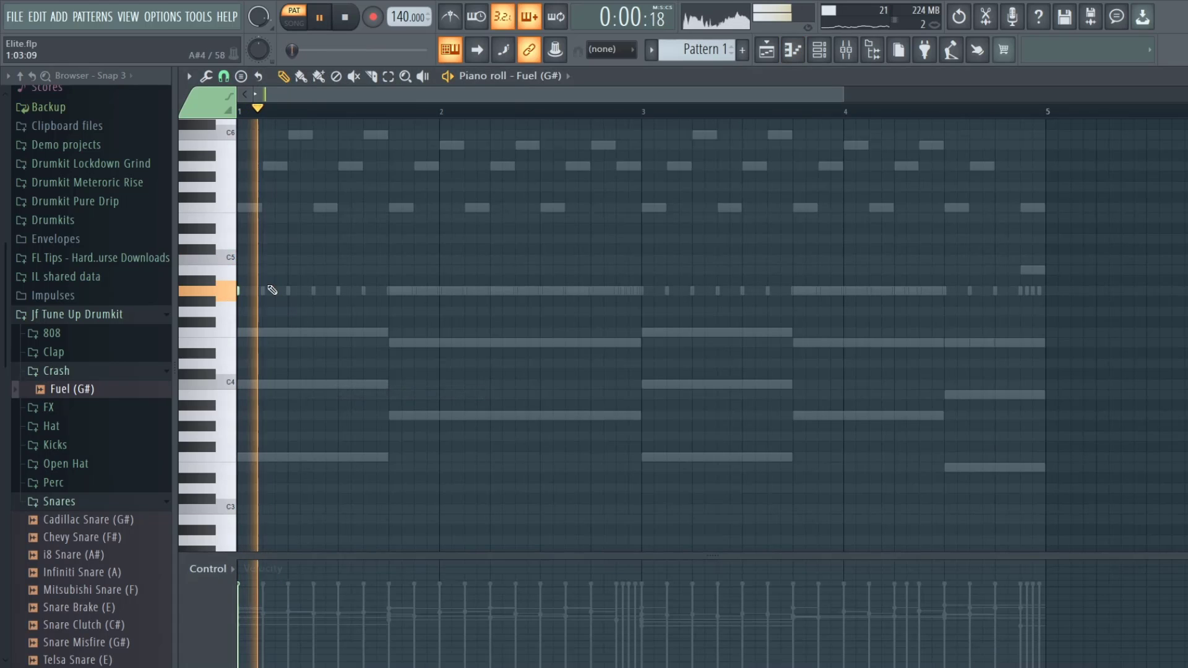
{"action": "key", "text": "F7"}
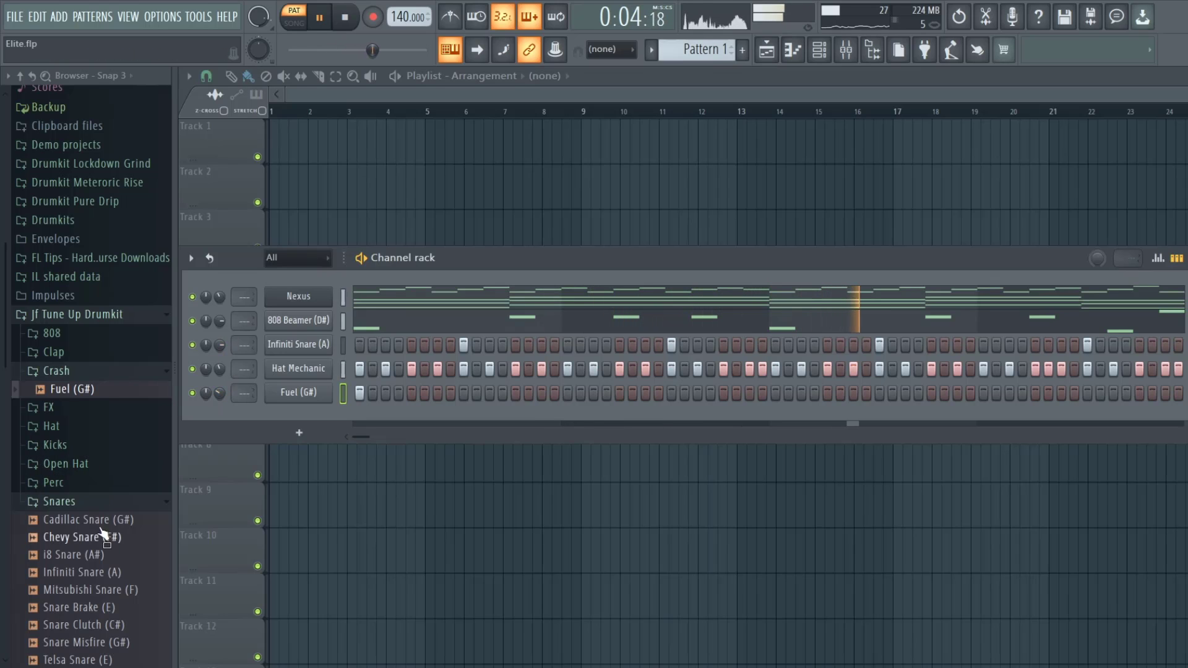
Add Hat Leak (A#) from the drumkit's Open Hat folder as a new channel and place hits on steps 53 and 61
{"action": "left_click", "coordinate": [68, 464]}
{"action": "left_click", "coordinate": [97, 482]}
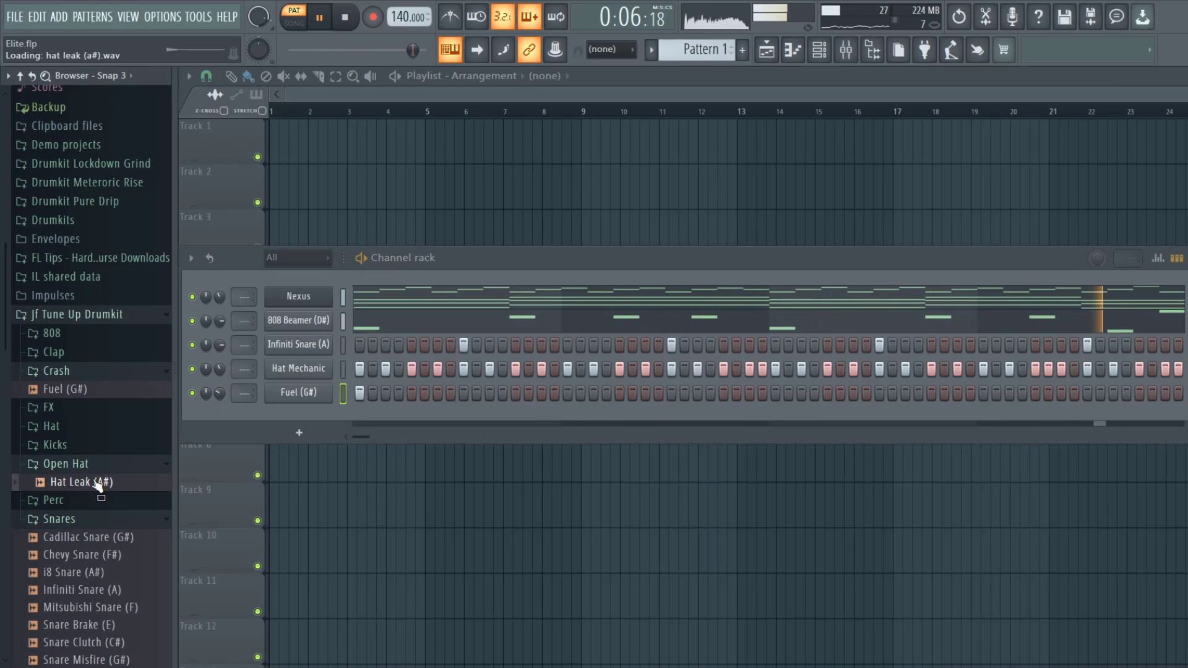
{"action": "left_click_drag", "start_coordinate": [97, 483], "coordinate": [315, 414]}
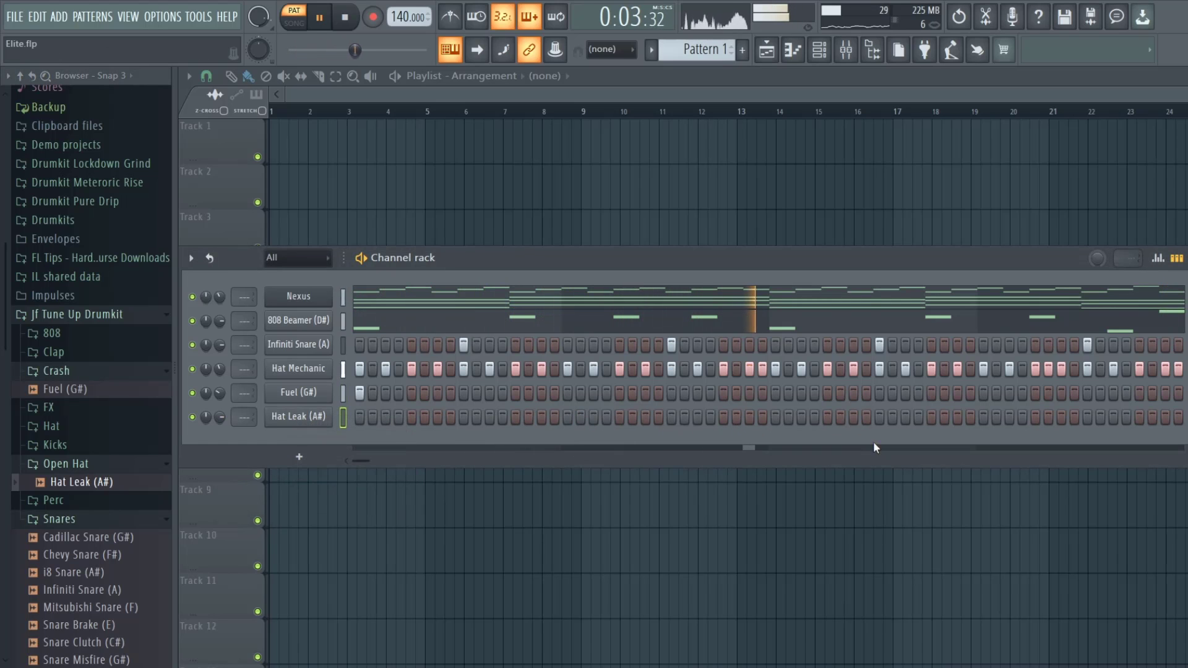
{"action": "left_click", "coordinate": [1035, 417]}
{"action": "left_click", "coordinate": [1138, 417]}
Transpose both Hat Leak (A#) notes down to A4 in the piano roll and close it
{"action": "right_click", "coordinate": [287, 418]}
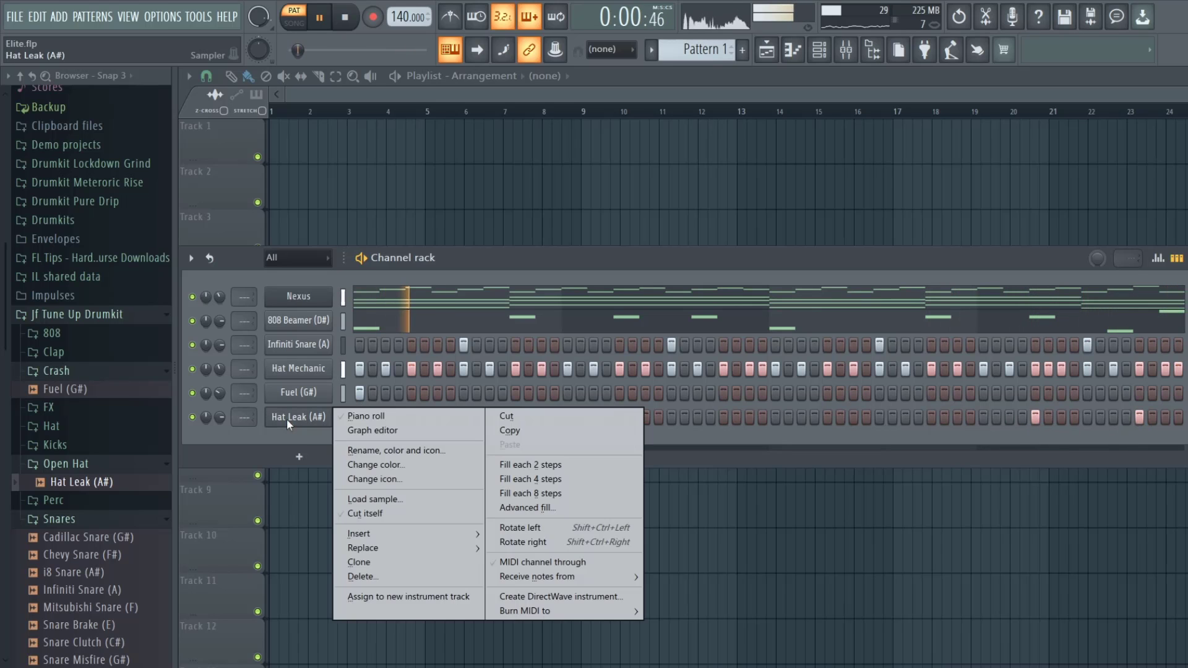
{"action": "left_click", "coordinate": [367, 413]}
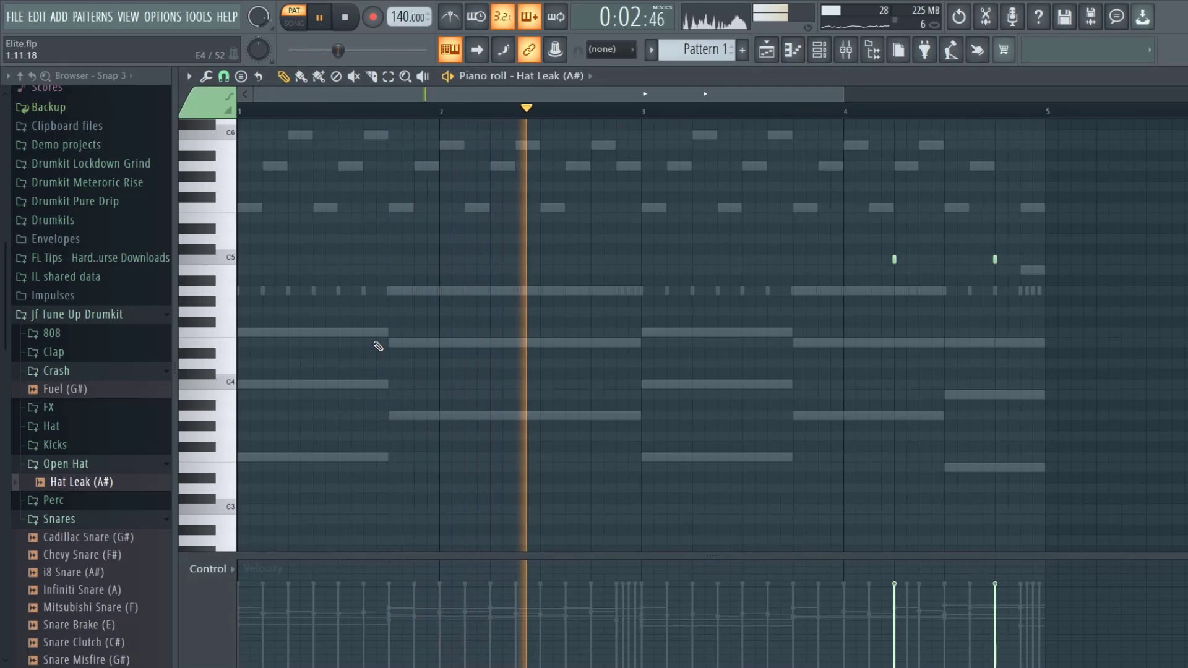
{"action": "key", "text": "Down"}
{"action": "key", "text": "Down"}
{"action": "key", "text": "Down"}
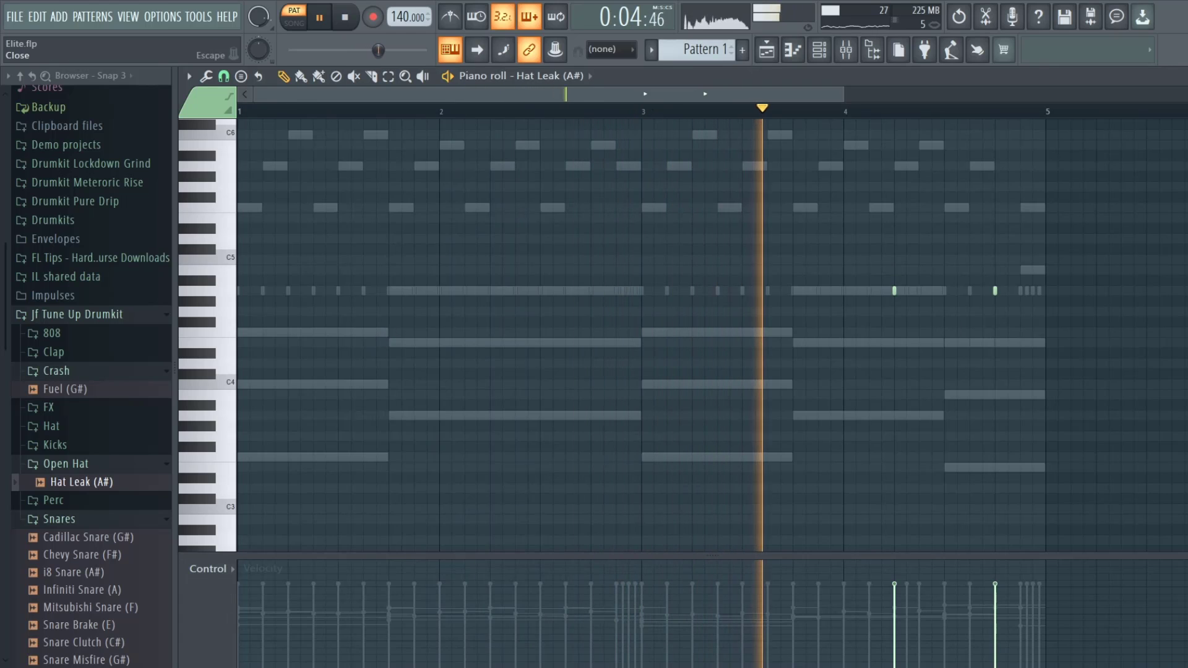
{"action": "left_click", "coordinate": [1180, 76]}
Collapse the drumkit's Snares folder and open the Nexus channel's piano roll to review the chords and melody
{"action": "left_click", "coordinate": [114, 520]}
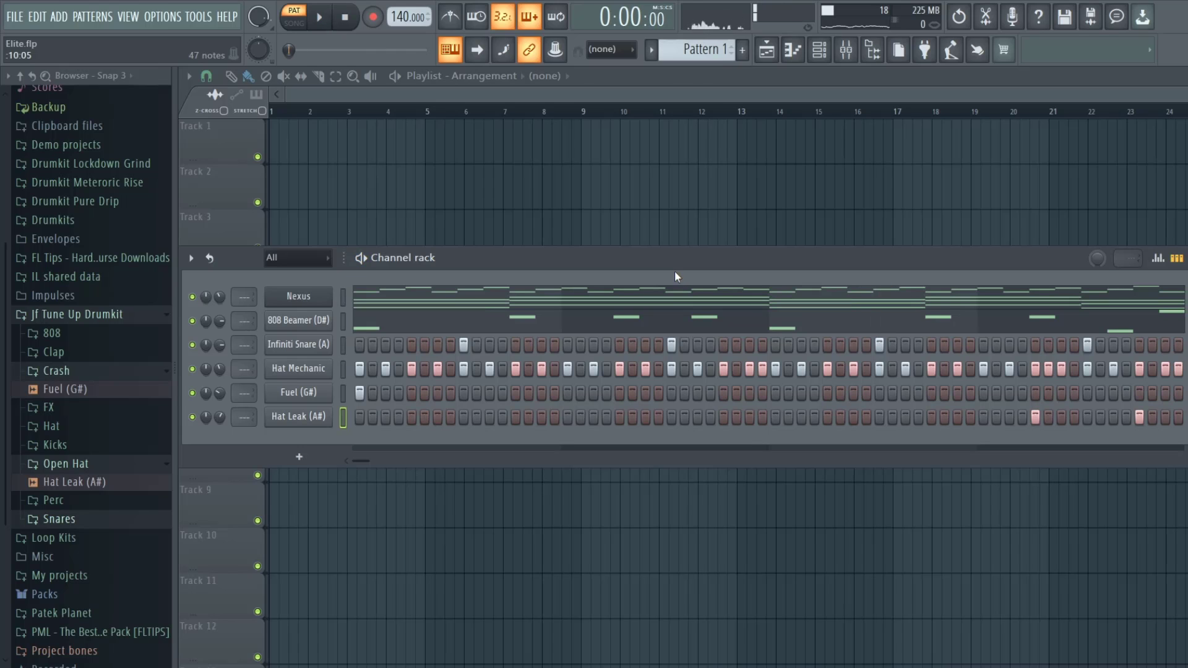
{"action": "key", "text": "F7"}
{"action": "mouse_move", "coordinate": [1180, 111]}
{"action": "left_mouse_down"}
{"action": "mouse_move", "coordinate": [1180, 93]}
{"action": "mouse_move", "coordinate": [1180, 115]}
{"action": "left_mouse_up"}
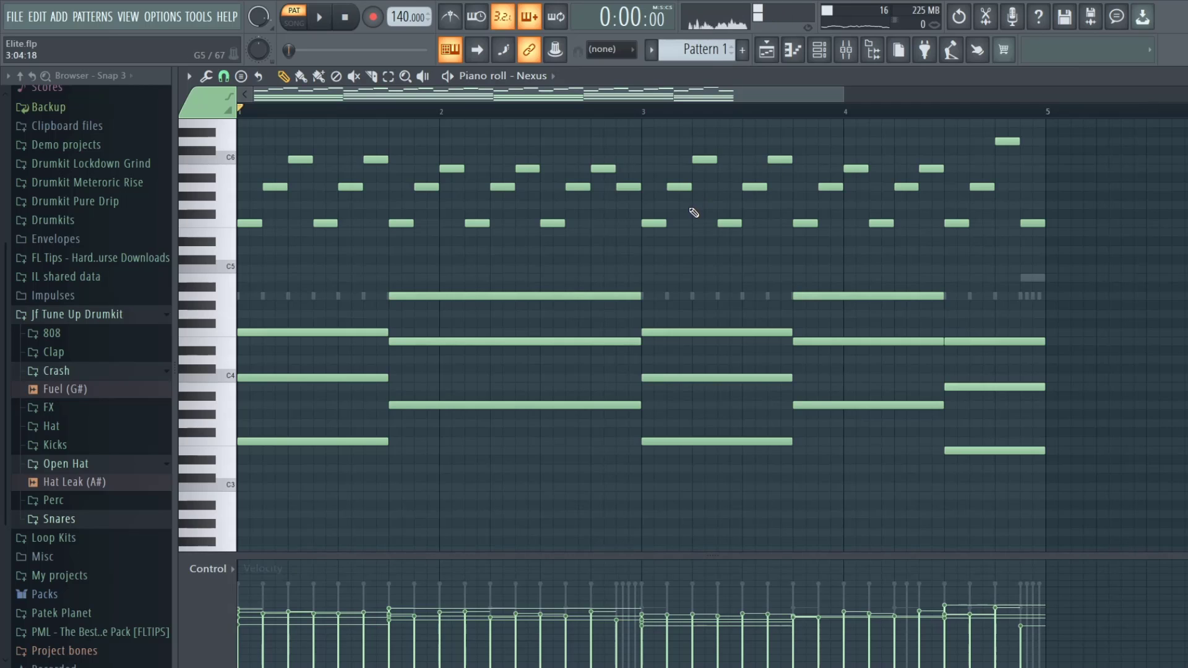